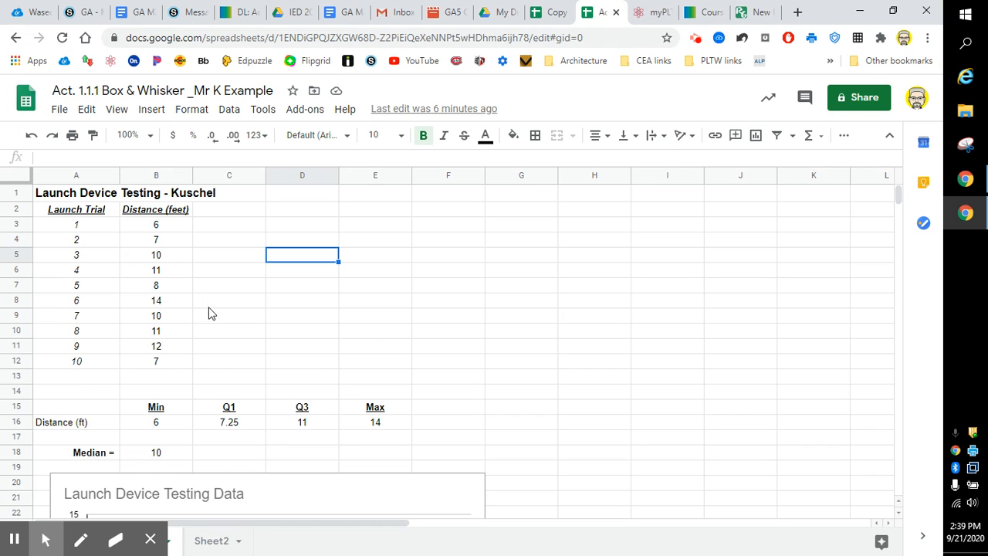
Step: Switch to Google Drive and create a new Google Sheets spreadsheet in the IED 20-21 folder
{"action": "scroll", "coordinate": [211, 312], "scroll_direction": "down", "scroll_amount": 5}
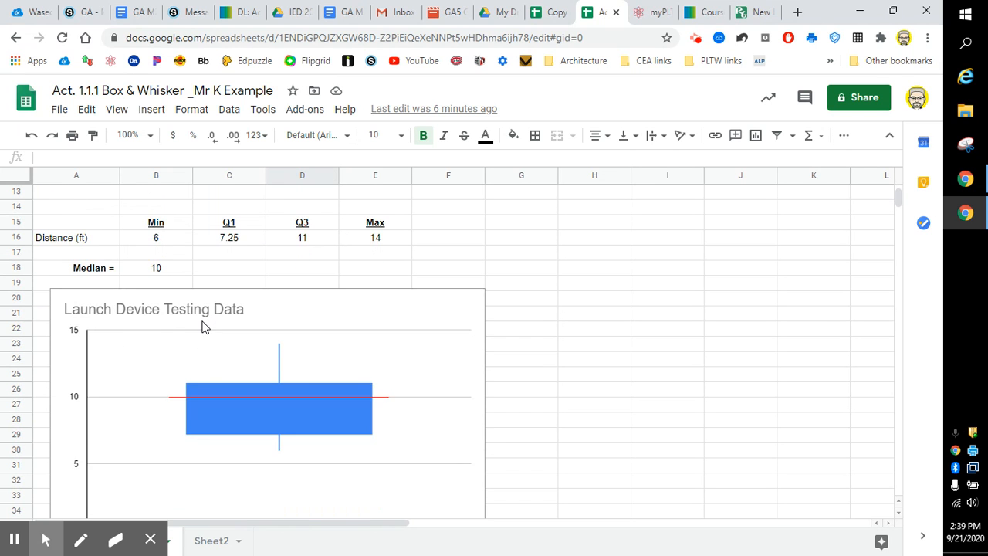
{"action": "scroll", "coordinate": [202, 326], "scroll_direction": "down", "scroll_amount": 2}
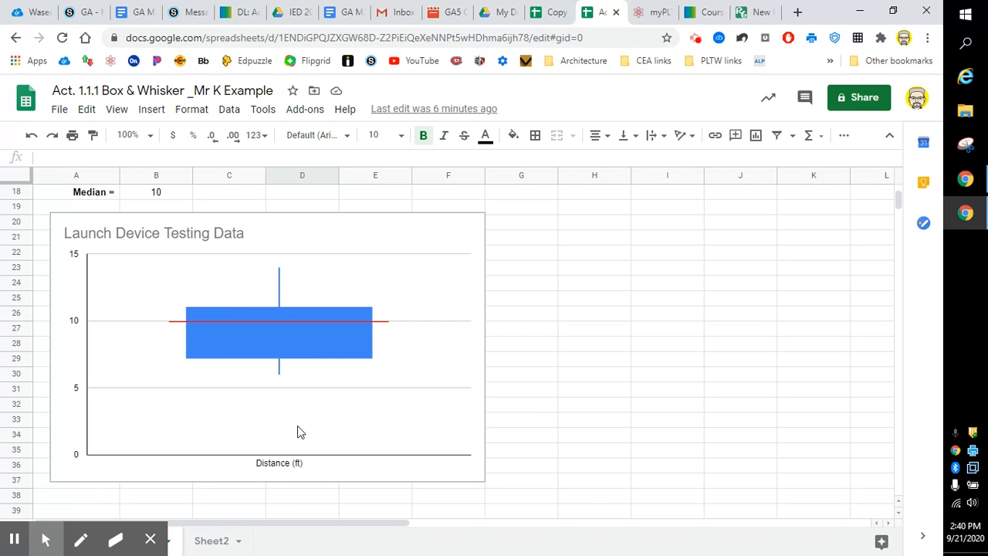
{"action": "scroll", "coordinate": [412, 415], "scroll_direction": "up", "scroll_amount": 6}
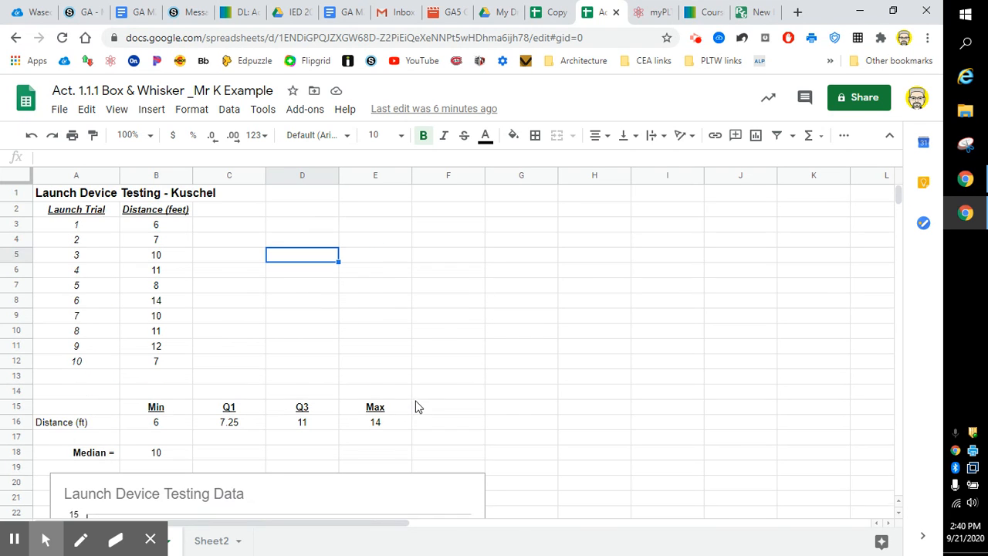
{"action": "left_click", "coordinate": [298, 13]}
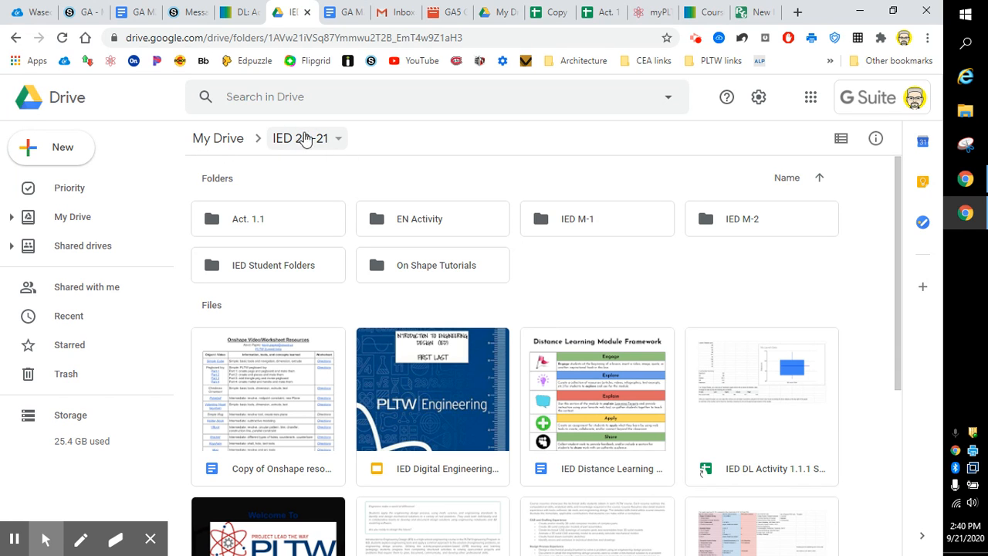
{"action": "double_click", "coordinate": [269, 270]}
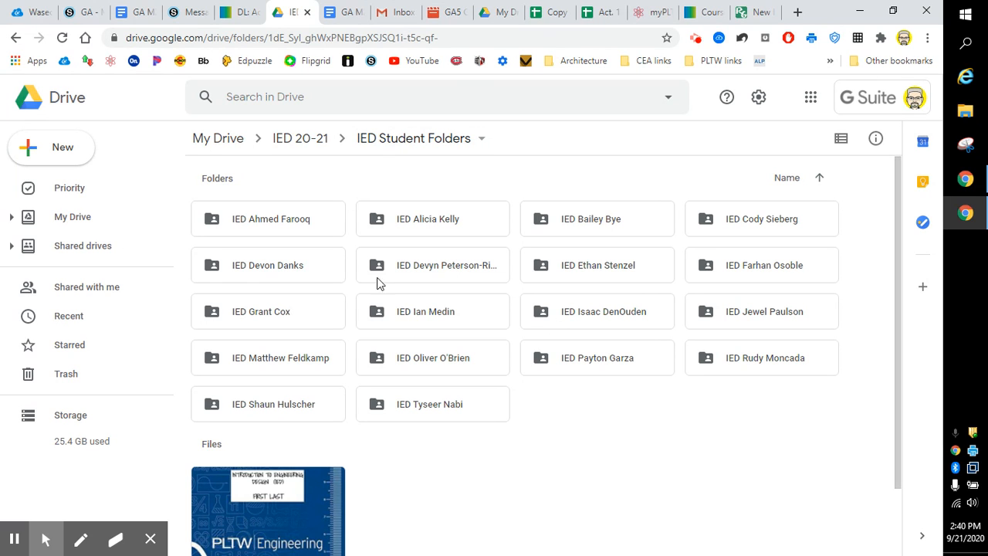
{"action": "left_click", "coordinate": [297, 144]}
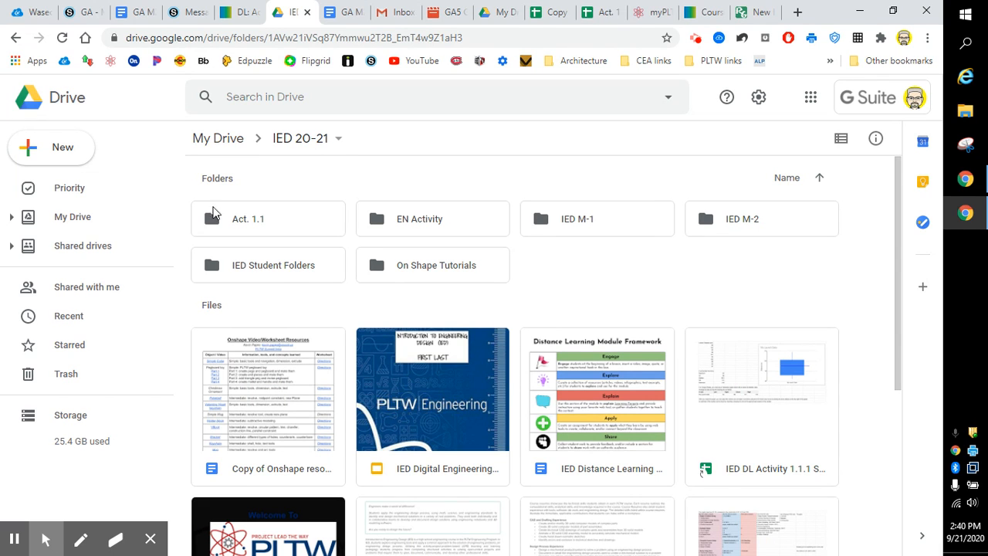
{"action": "left_click", "coordinate": [48, 150]}
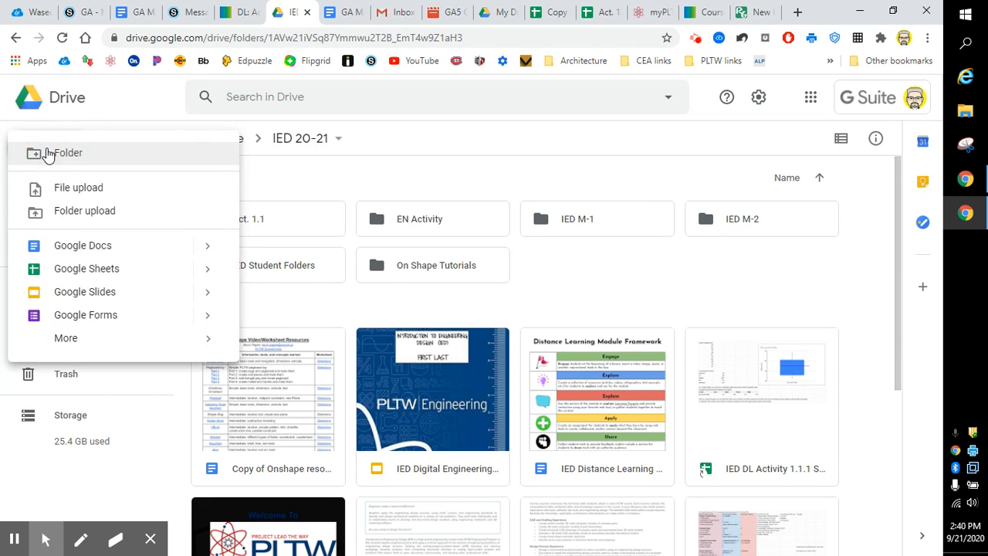
{"action": "left_click", "coordinate": [80, 276]}
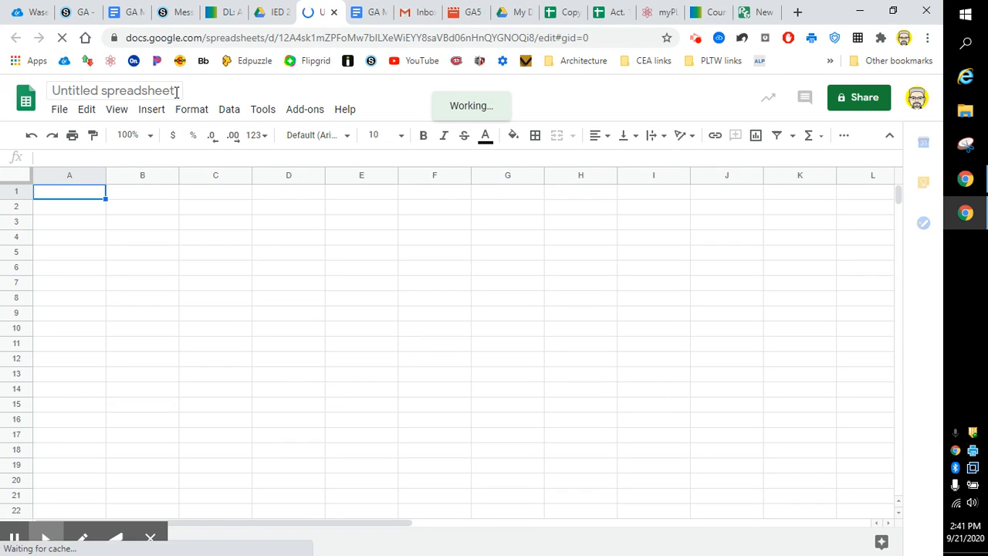
Step: Name the spreadsheet "Act 1.1.1 Launcher Data_" followed by the owner's surname
{"action": "left_click_drag", "start_coordinate": [175, 91], "coordinate": [76, 92]}
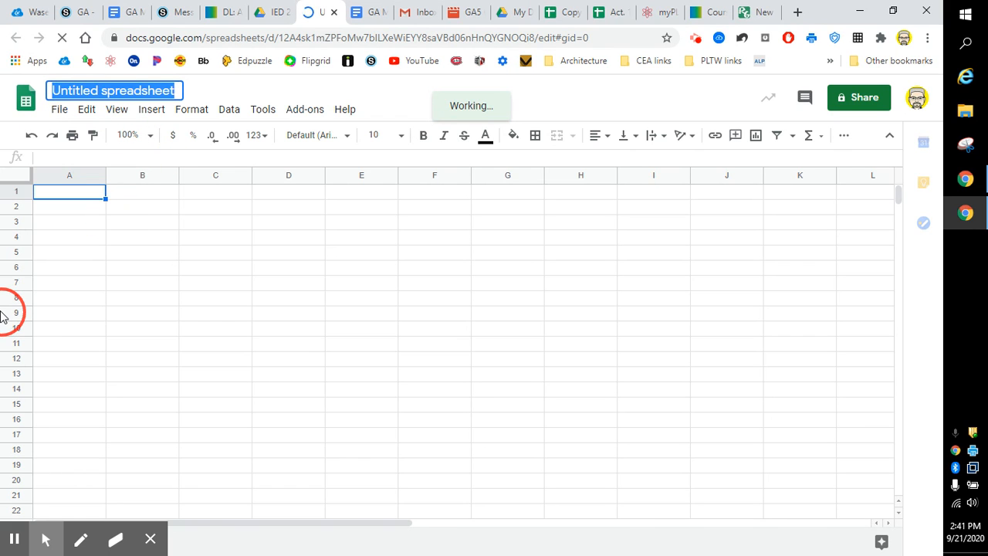
{"action": "type", "text": "A"}
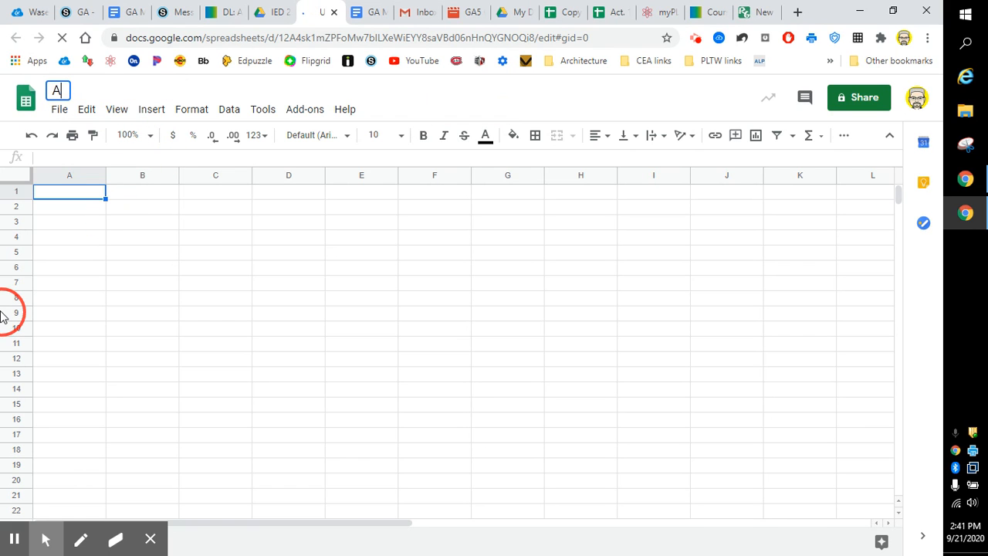
{"action": "type", "text": "ct "}
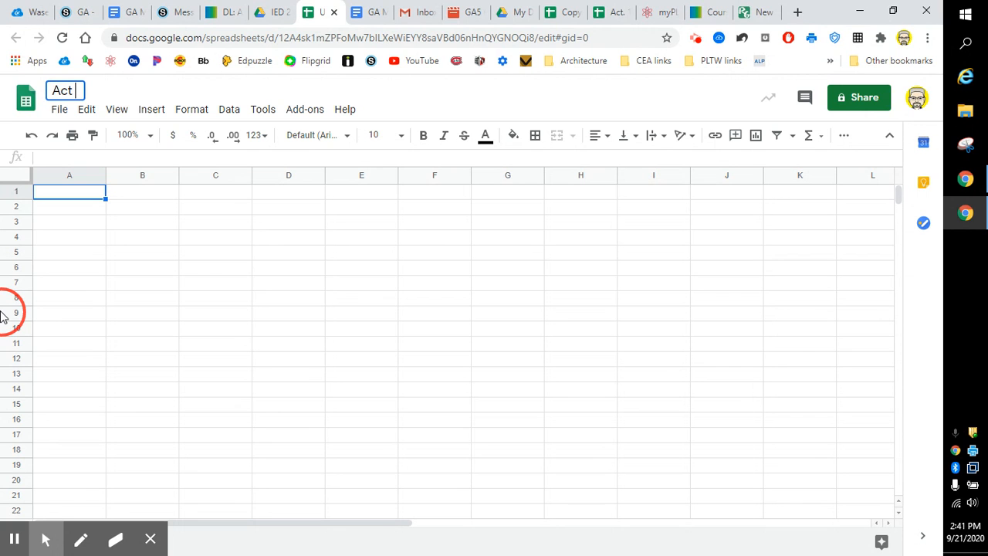
{"action": "type", "text": "1.1.1 D"}
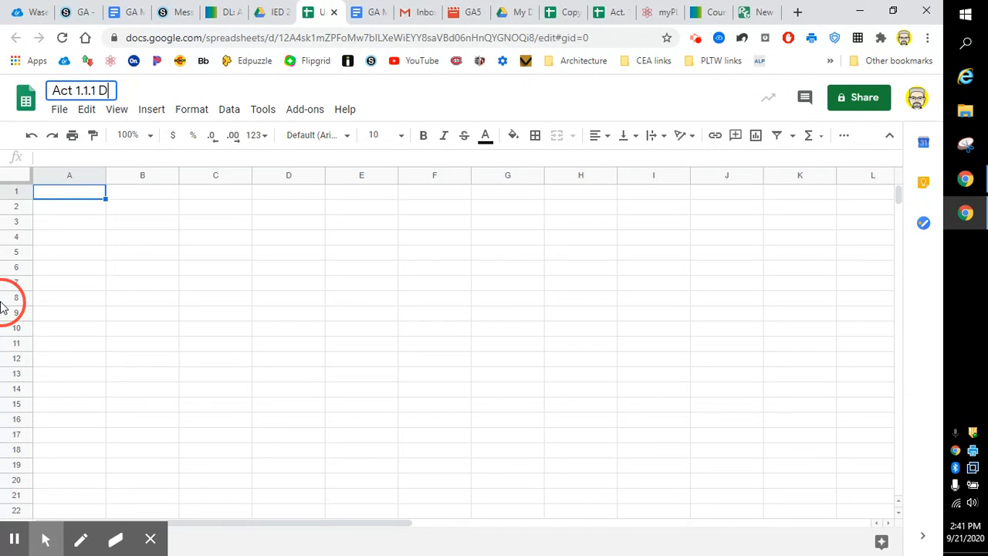
{"action": "key", "text": "BackSpace"}
{"action": "type", "text": "Launcer Data _"}
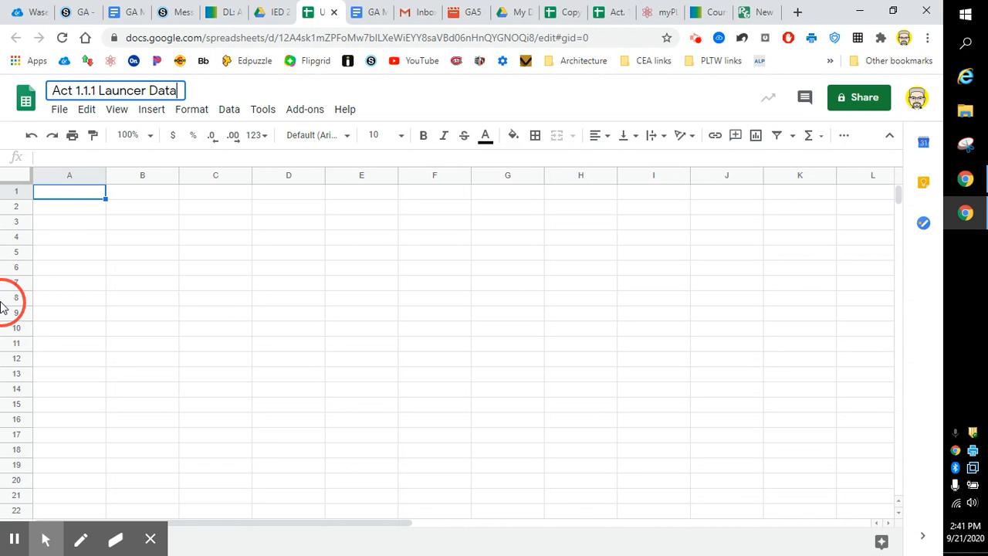
{"action": "type", "text": "chel"}
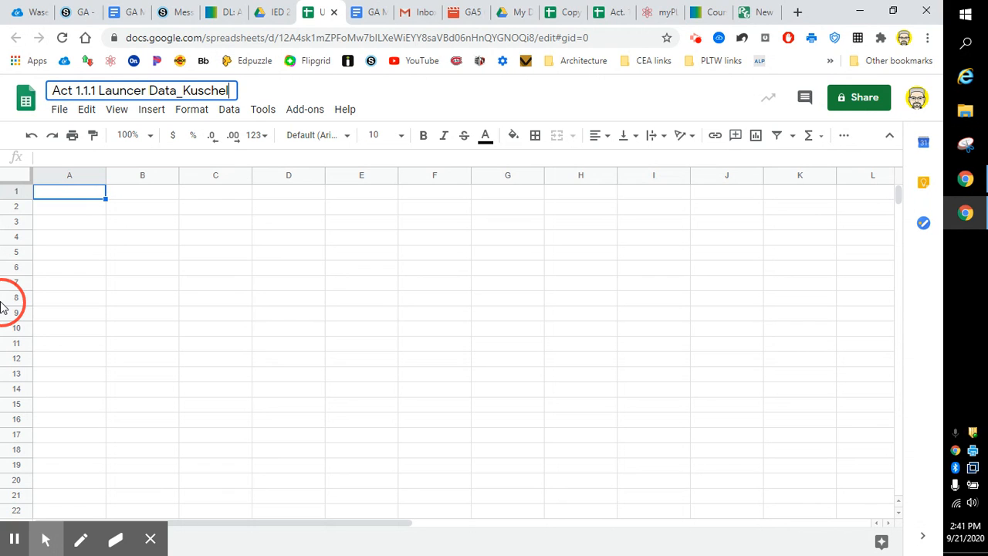
{"action": "left_click", "coordinate": [187, 344]}
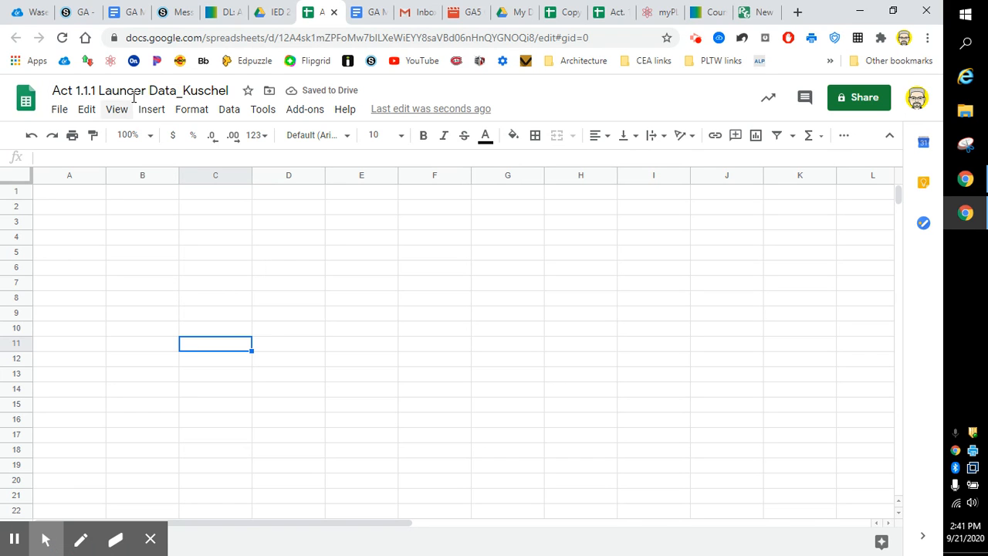
{"action": "left_click", "coordinate": [133, 93]}
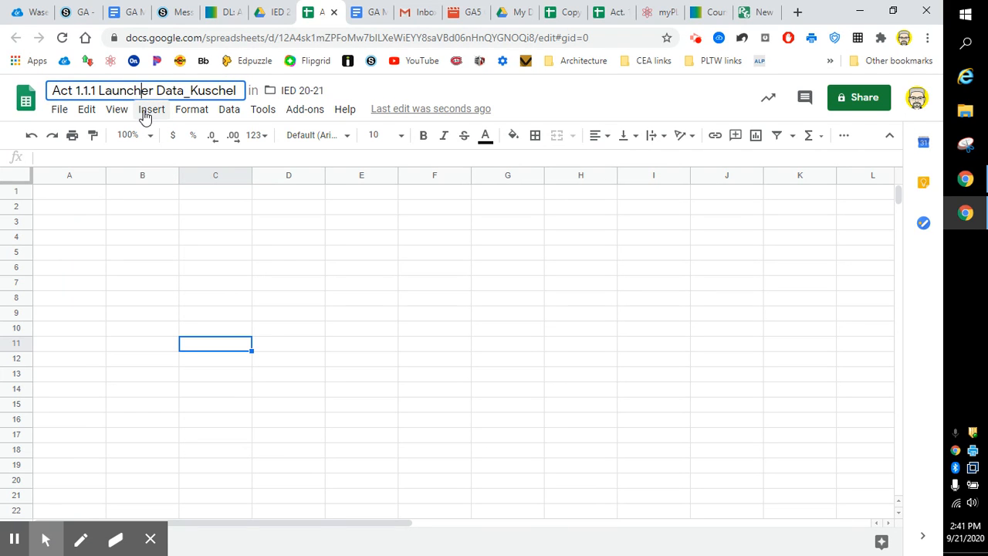
{"action": "left_click", "coordinate": [150, 253]}
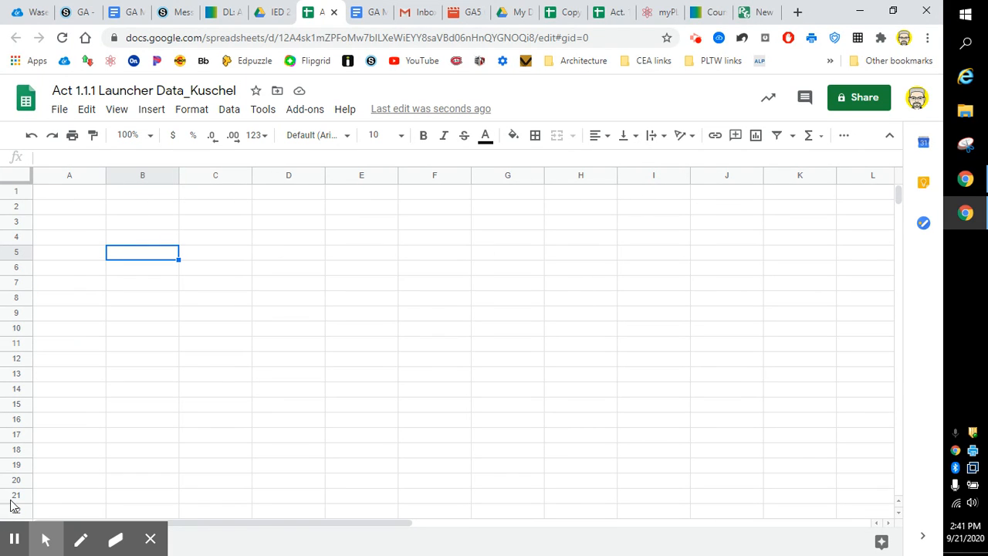
Step: Enter the title "Launcer Data Distances _" followed by the owner's surname in cell A1
{"action": "left_click", "coordinate": [60, 196]}
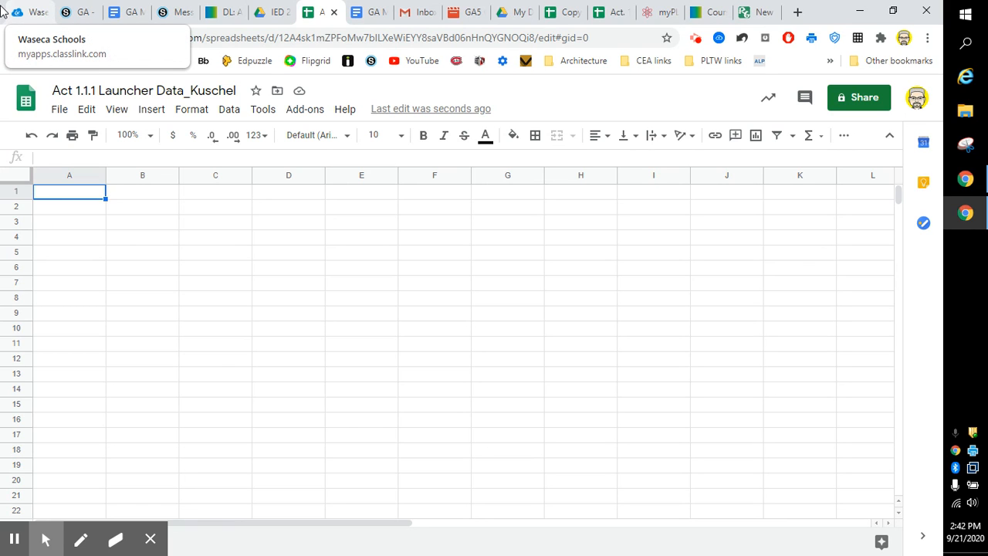
{"action": "type", "text": "Launcer"}
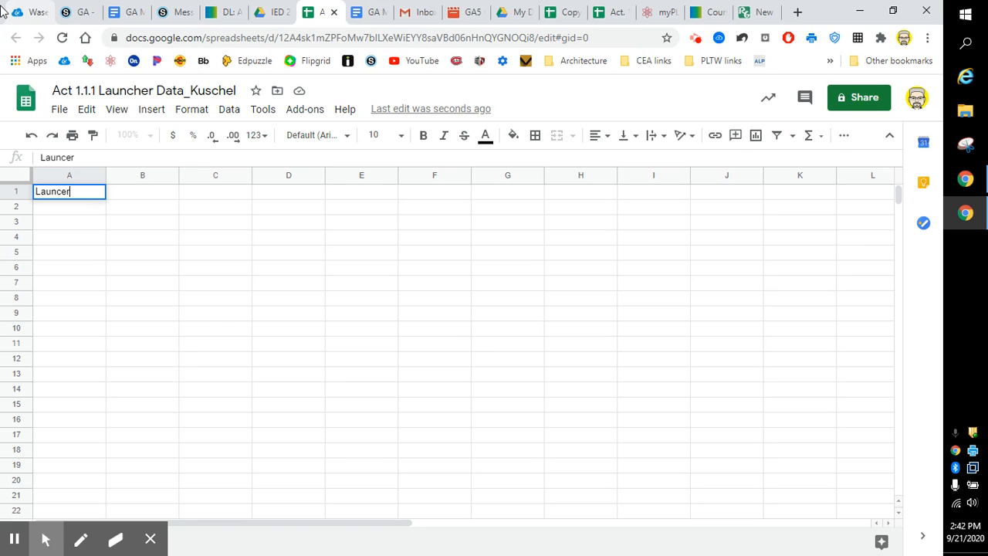
{"action": "type", "text": " Da"}
{"action": "type", "text": "ta Disc"}
{"action": "key", "text": "BackSpace"}
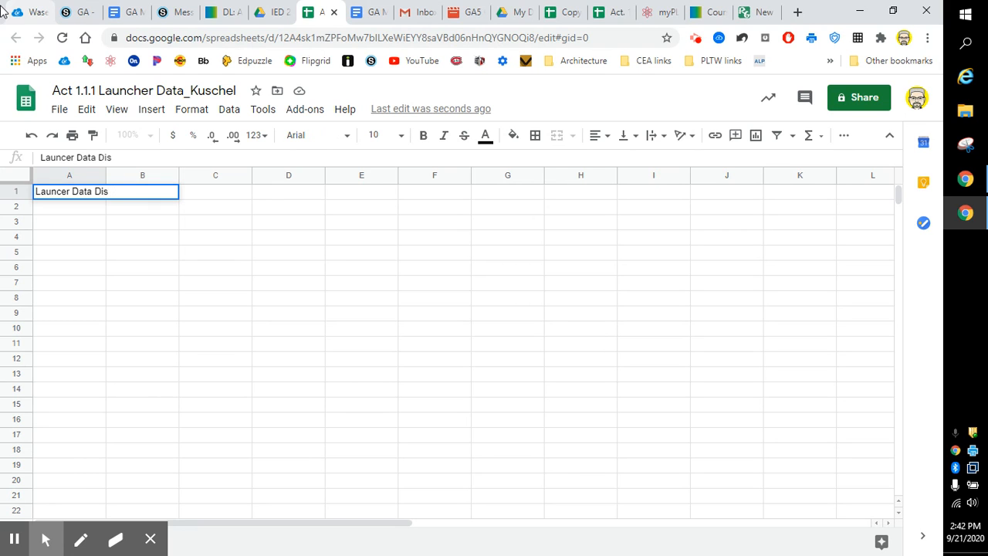
{"action": "type", "text": "tances _ Kuschel"}
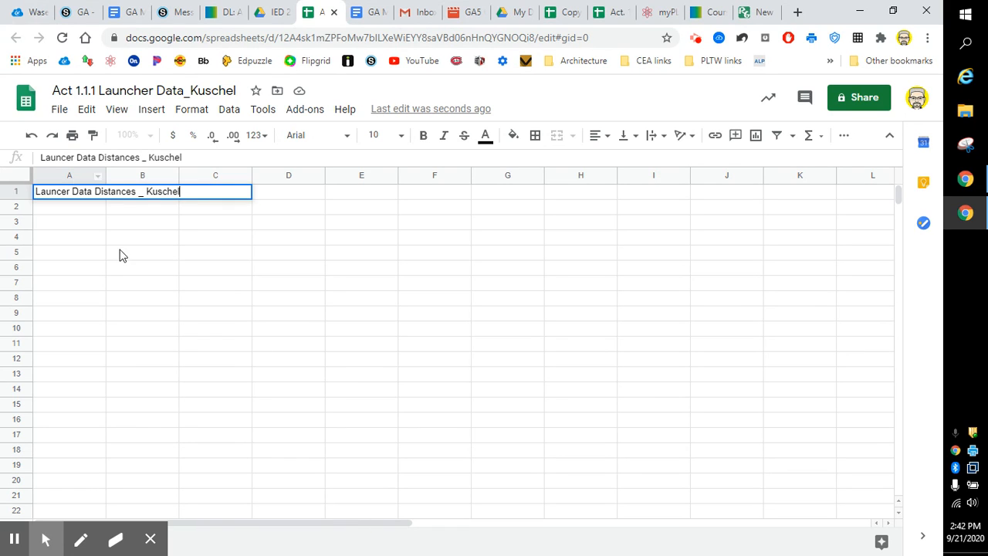
{"action": "left_click", "coordinate": [161, 333]}
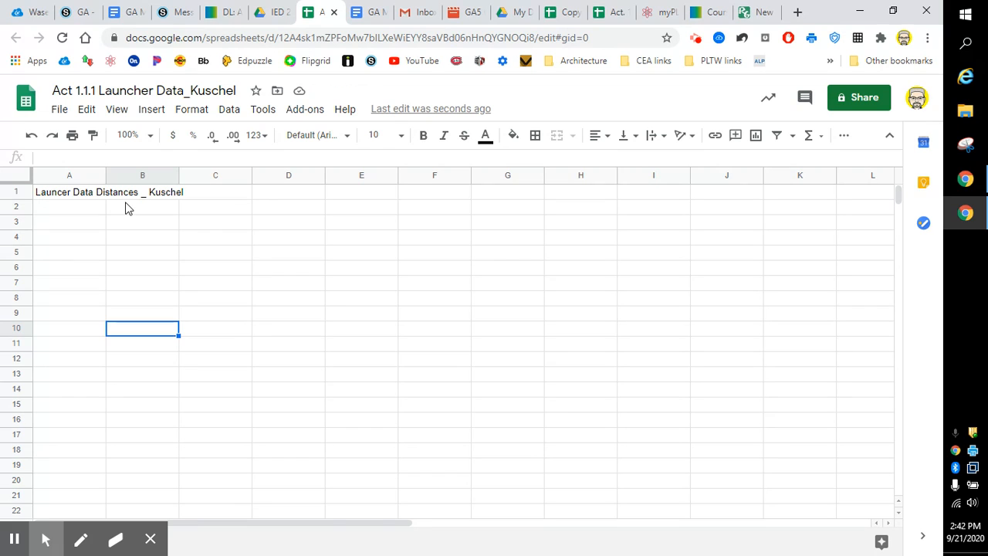
Step: Format the title in cell A1 as 12-point bold italic text
{"action": "left_click", "coordinate": [65, 195]}
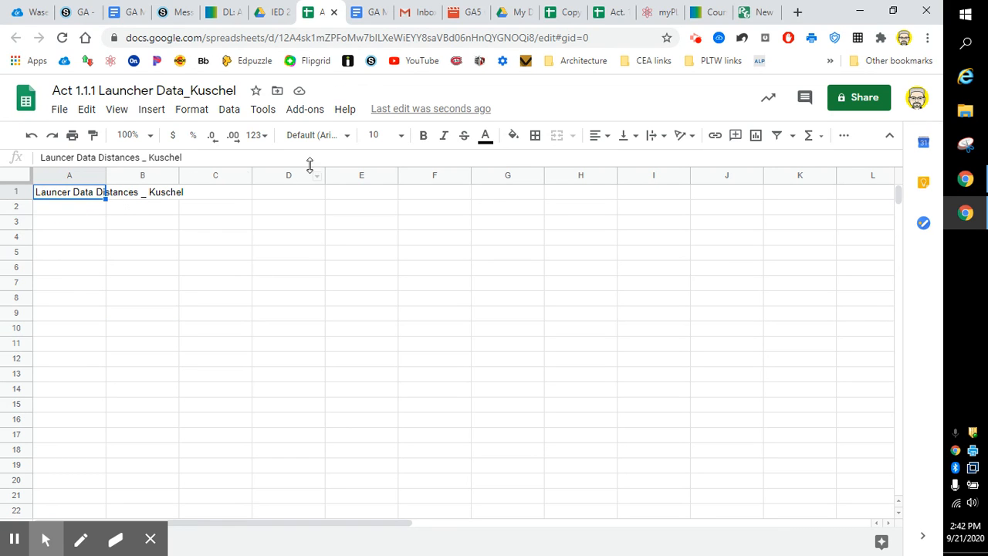
{"action": "left_click", "coordinate": [400, 136]}
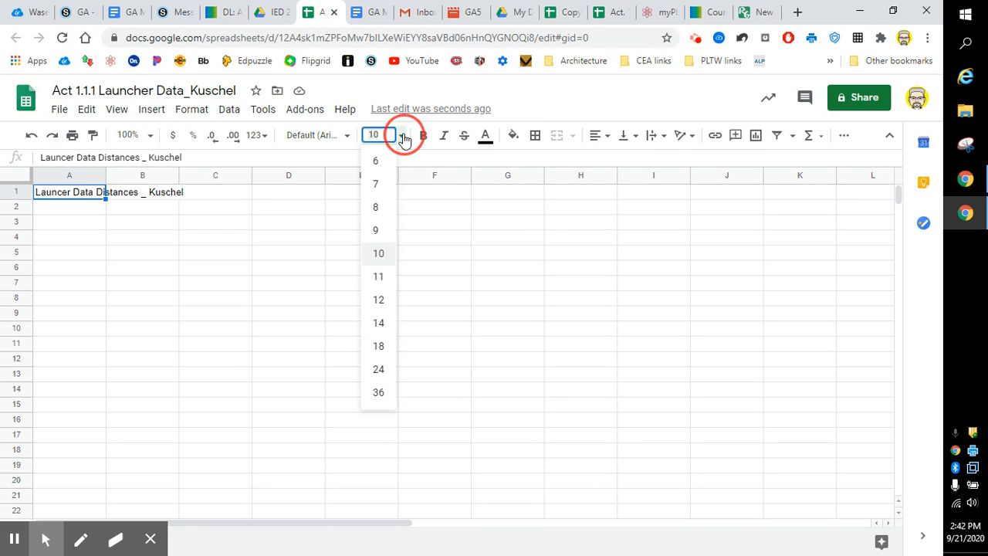
{"action": "left_click", "coordinate": [378, 299]}
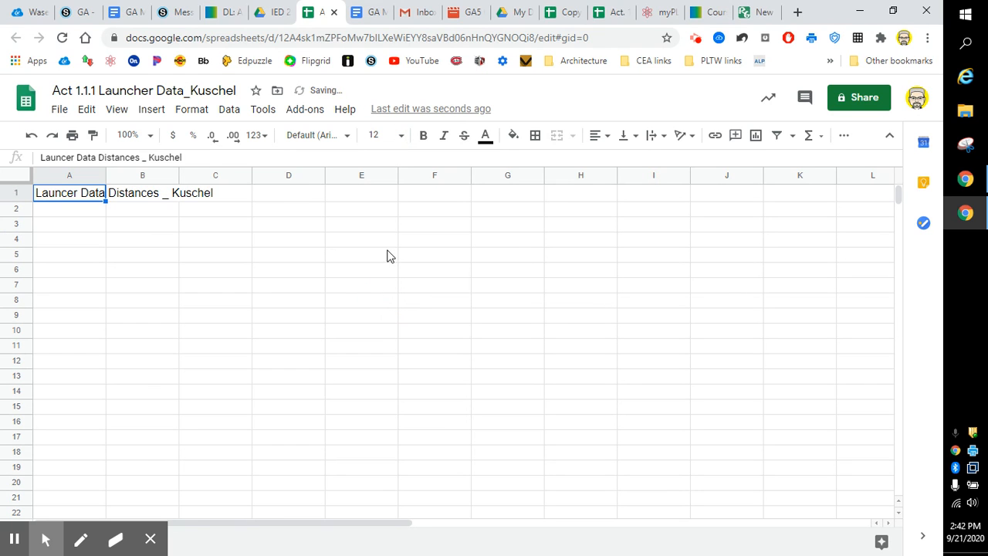
{"action": "left_click", "coordinate": [423, 136]}
{"action": "left_click", "coordinate": [444, 136]}
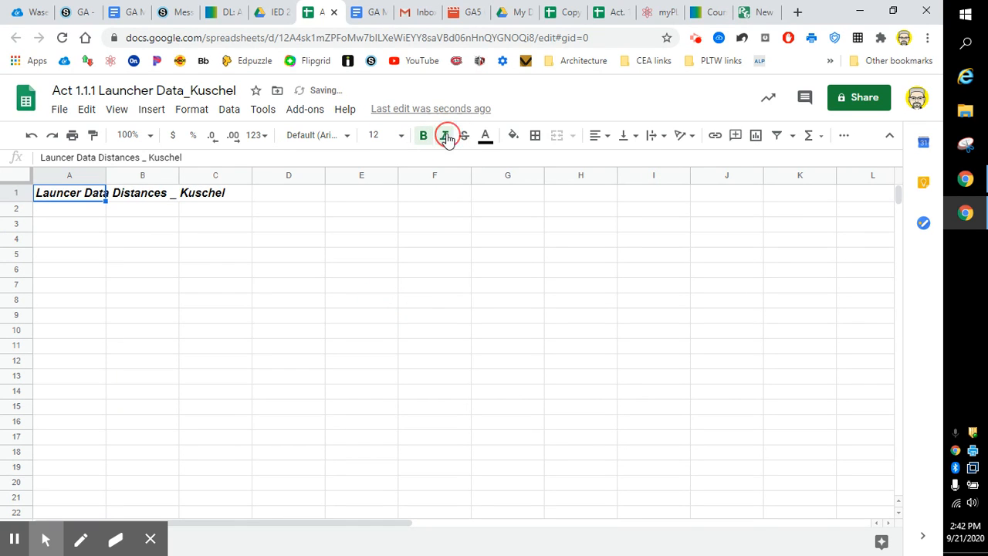
{"action": "left_click", "coordinate": [144, 270]}
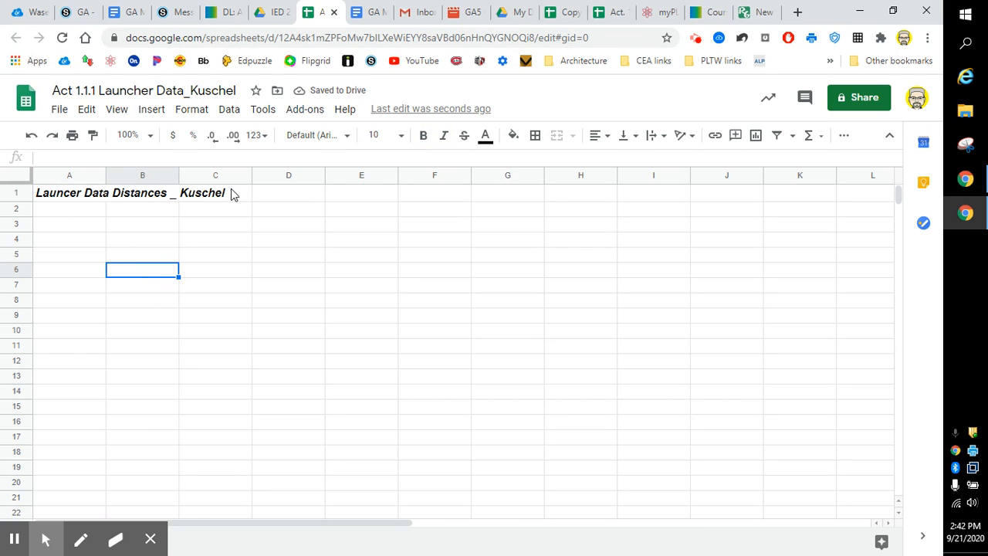
{"action": "left_click", "coordinate": [75, 199]}
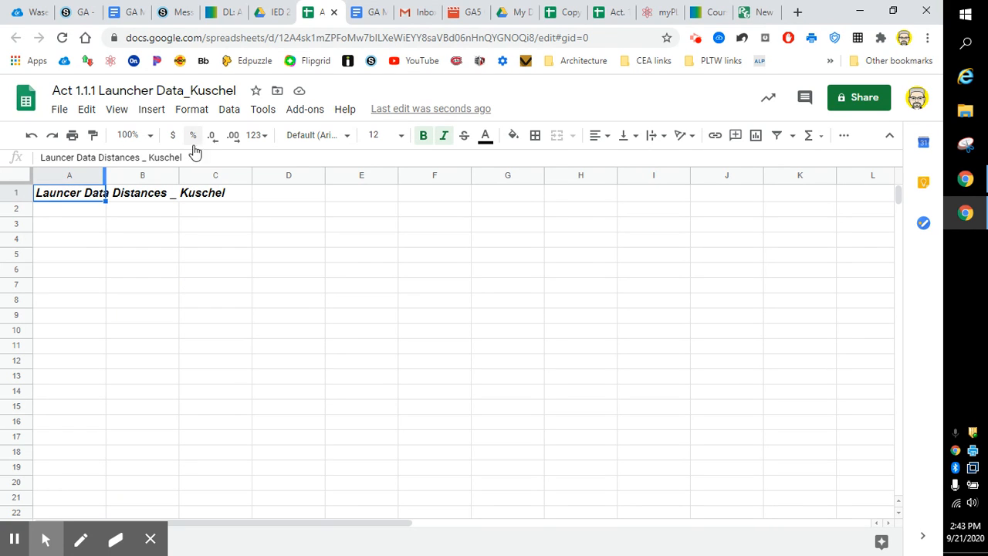
{"action": "left_click", "coordinate": [140, 199]}
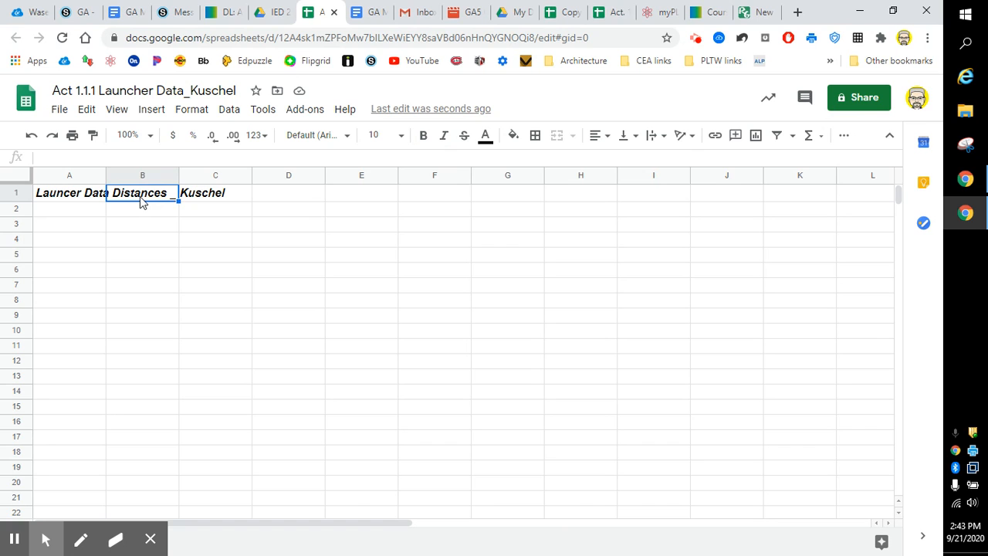
{"action": "left_click", "coordinate": [82, 195]}
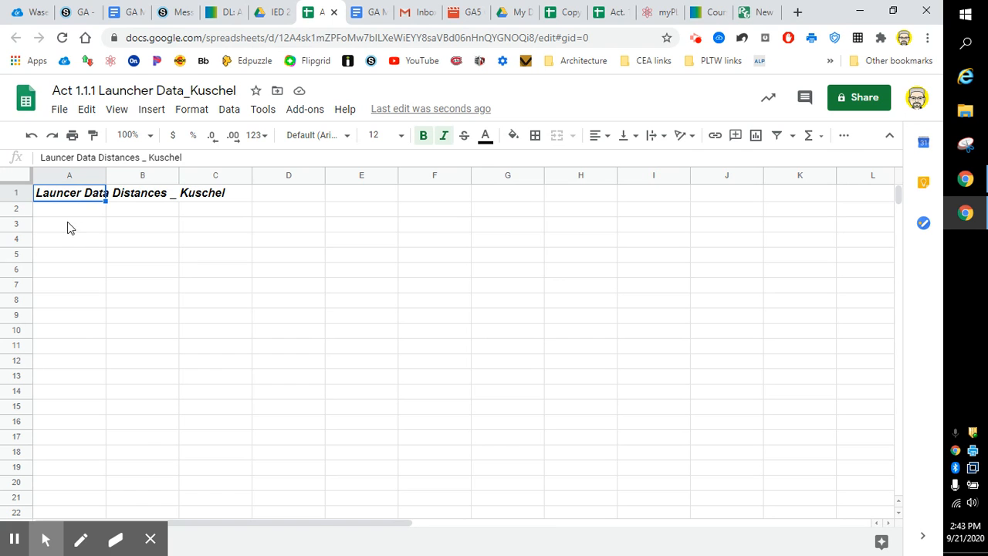
Step: Consult the Box & Whisker example's column headings and enter the heading "Launch Trial" in cell A3 of the new spreadsheet
{"action": "left_click", "coordinate": [612, 13]}
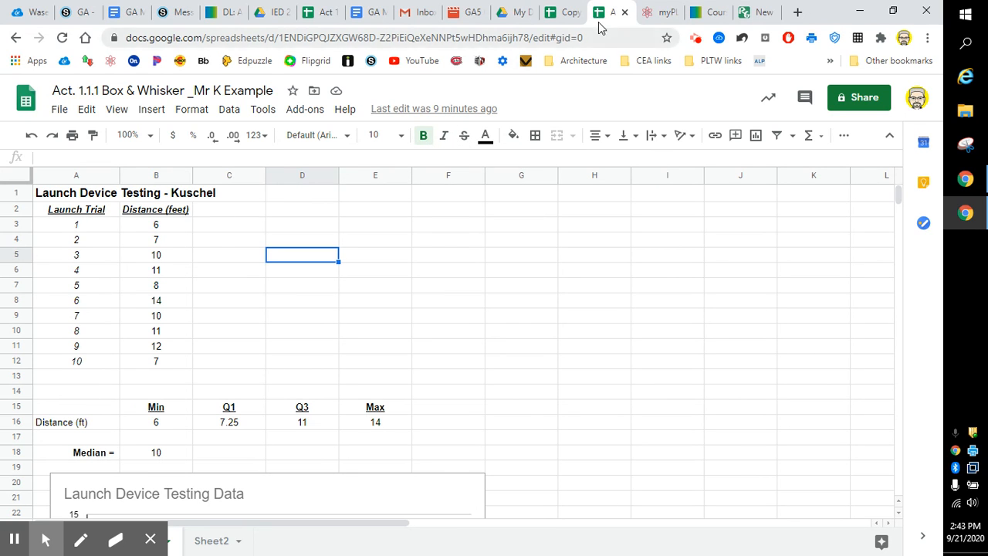
{"action": "left_click", "coordinate": [324, 13]}
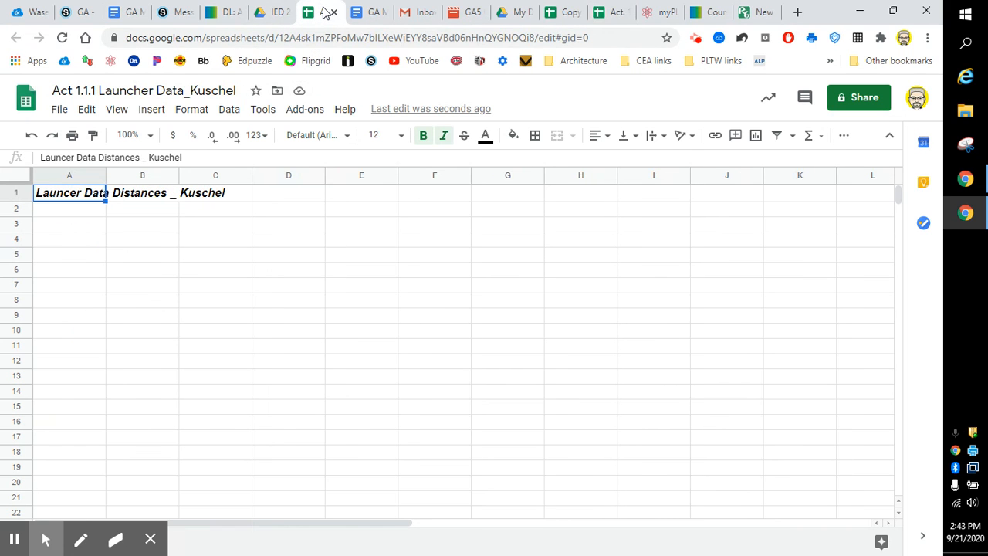
{"action": "left_click", "coordinate": [62, 220]}
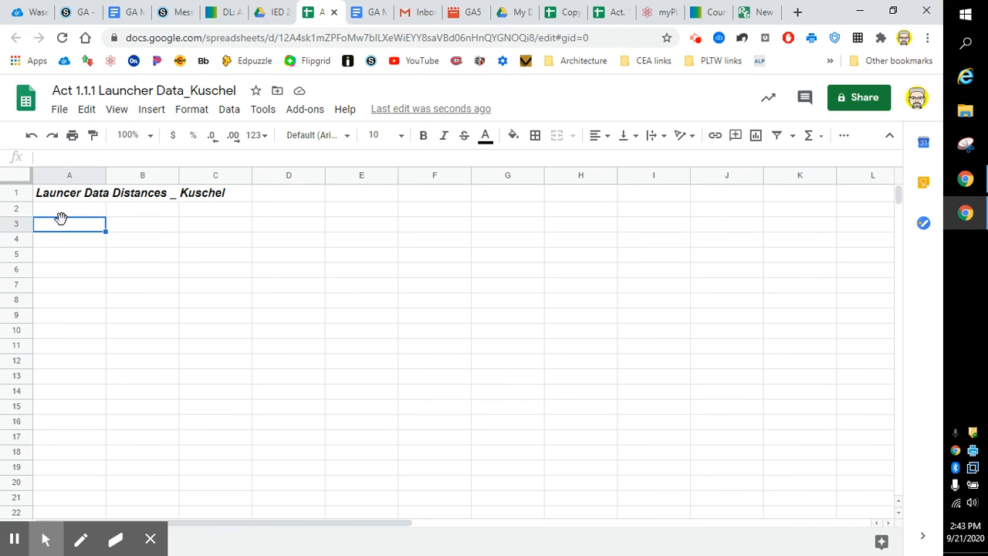
{"action": "type", "text": "La"}
{"action": "type", "text": "you"}
{"action": "key", "text": "BackSpace"}
{"action": "key", "text": "BackSpace"}
{"action": "key", "text": "BackSpace"}
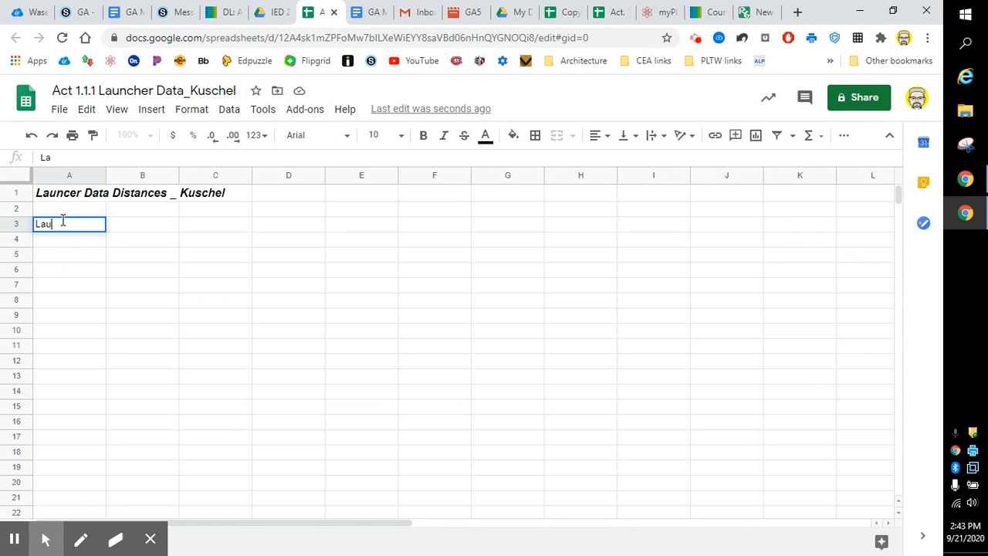
{"action": "type", "text": "unch Trial"}
{"action": "key", "text": "Tab"}
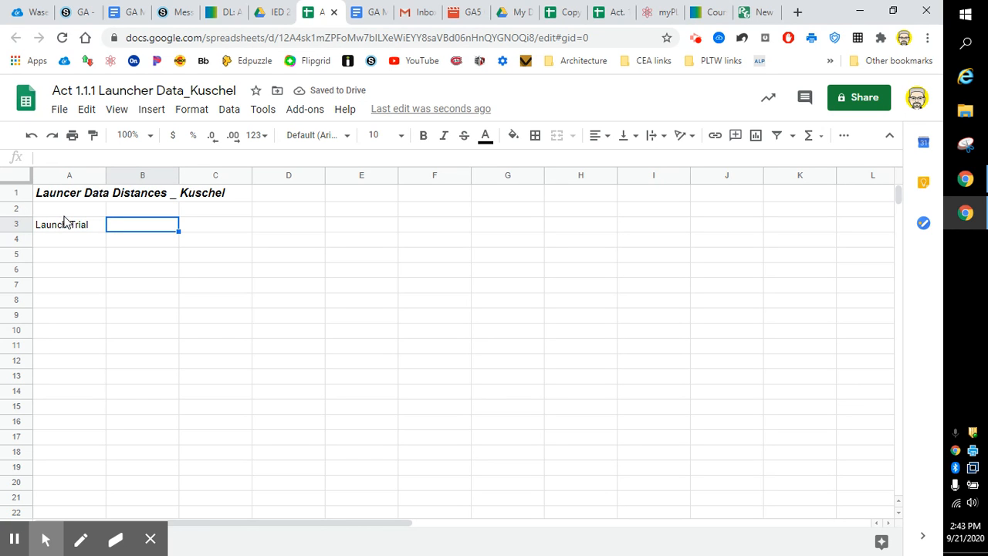
Step: Enter the column heading "Distance (ft)" in cell B3
{"action": "type", "text": "Si"}
{"action": "key", "text": "BackSpace"}
{"action": "key", "text": "BackSpace"}
{"action": "type", "text": "Di"}
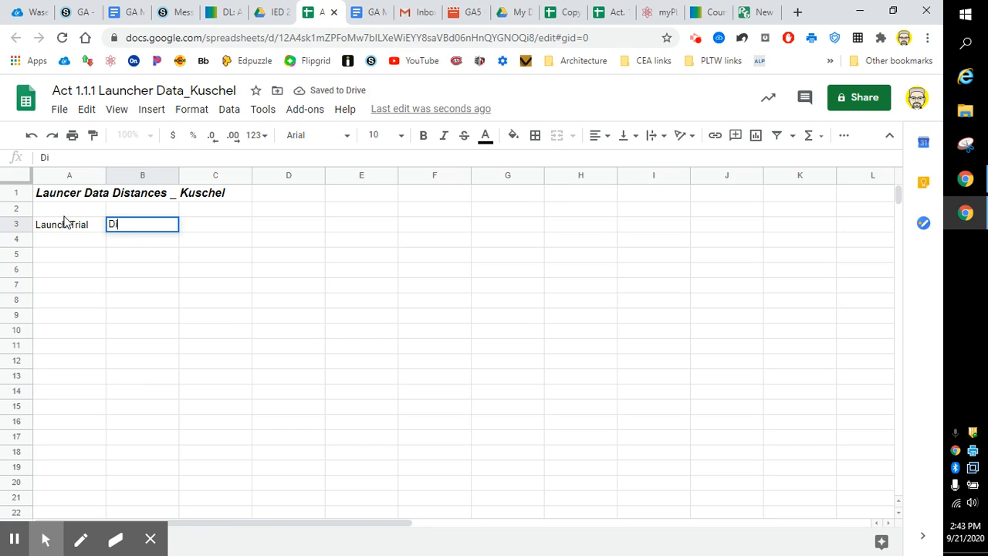
{"action": "type", "text": "stance (ft"}
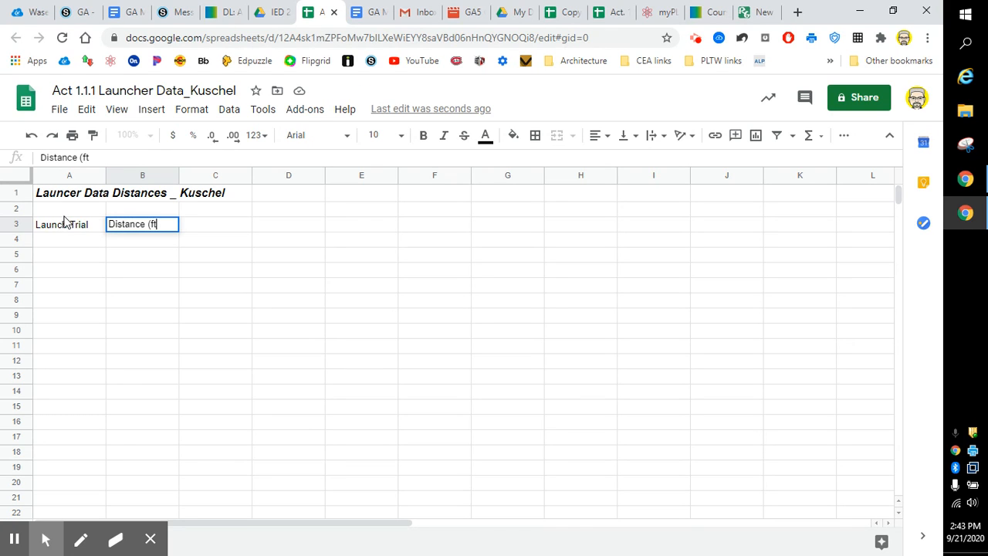
{"action": "type", "text": ")"}
{"action": "left_click", "coordinate": [135, 264]}
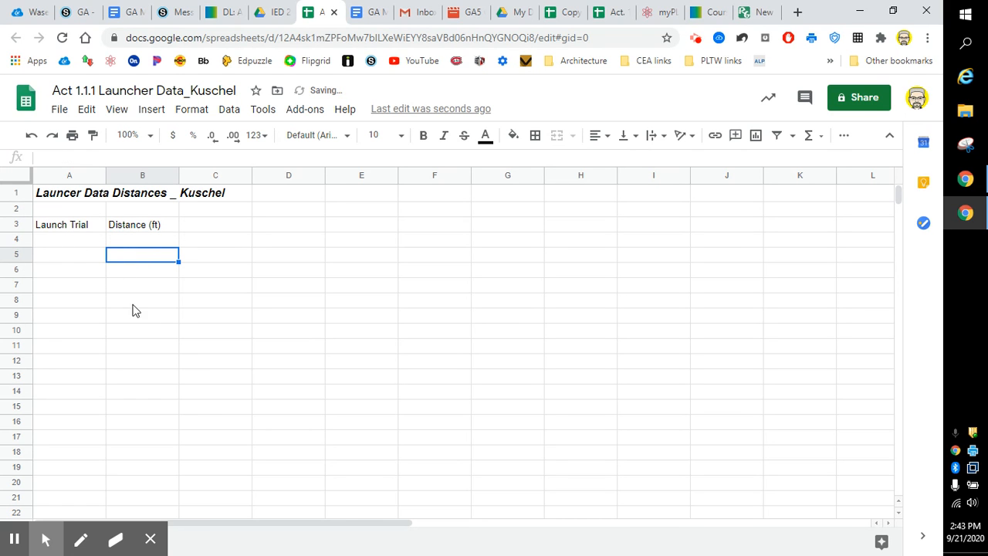
Step: Italicize and underline the two column headings in cells A3 and B3
{"action": "left_click_drag", "start_coordinate": [62, 226], "coordinate": [131, 227]}
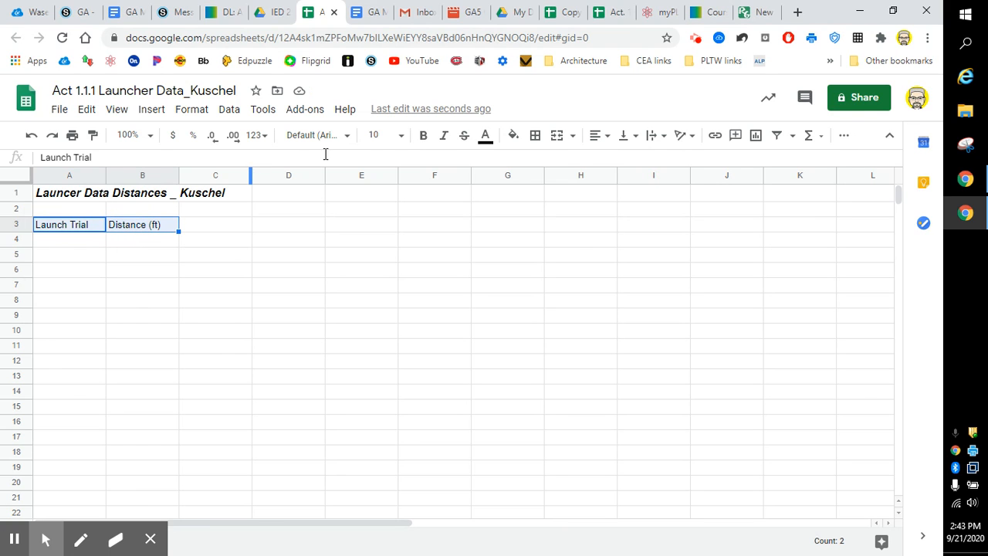
{"action": "left_click", "coordinate": [443, 136]}
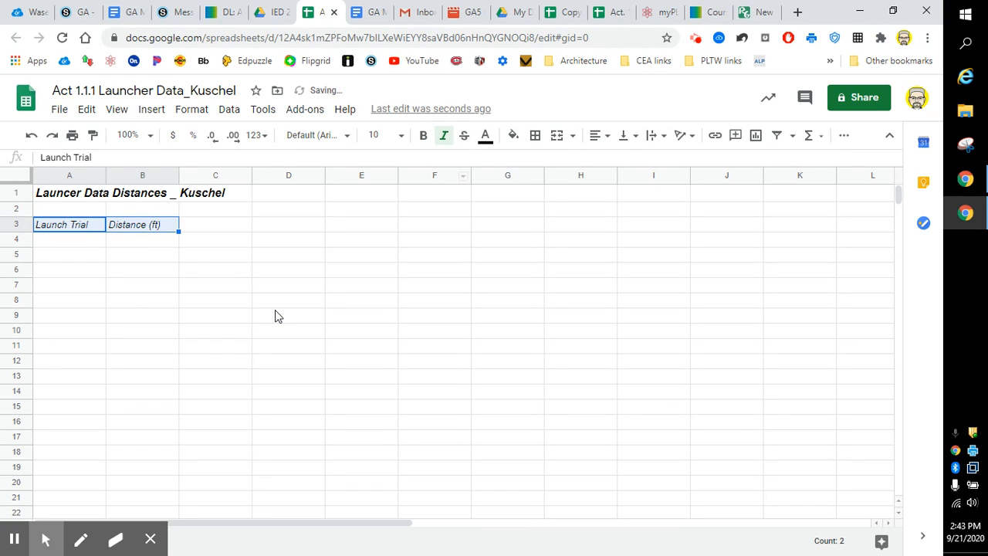
{"action": "key", "text": "ctrl+u"}
{"action": "left_click", "coordinate": [266, 309]}
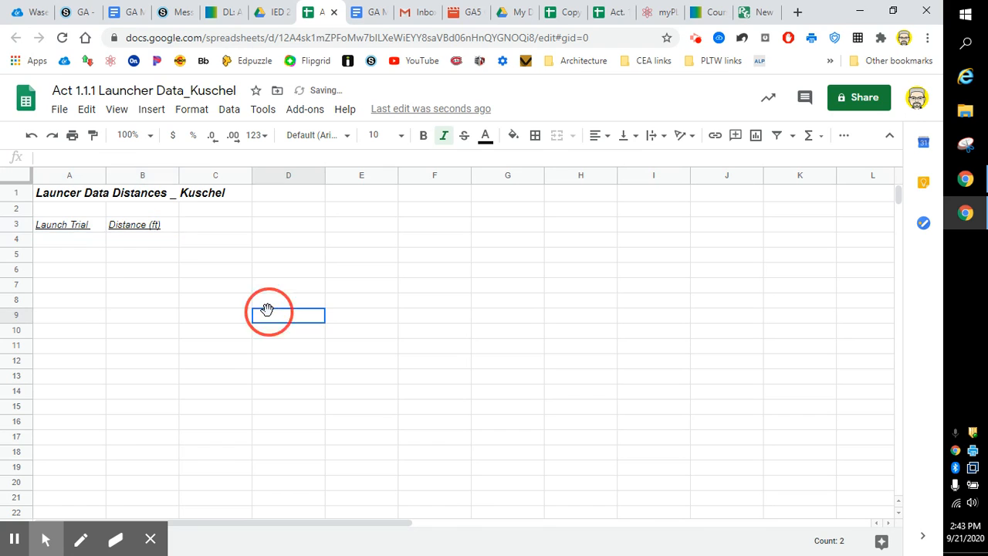
Step: Enter 1 and 2 in cells A4 and A5 and fill the number series down through A14
{"action": "left_click", "coordinate": [76, 243]}
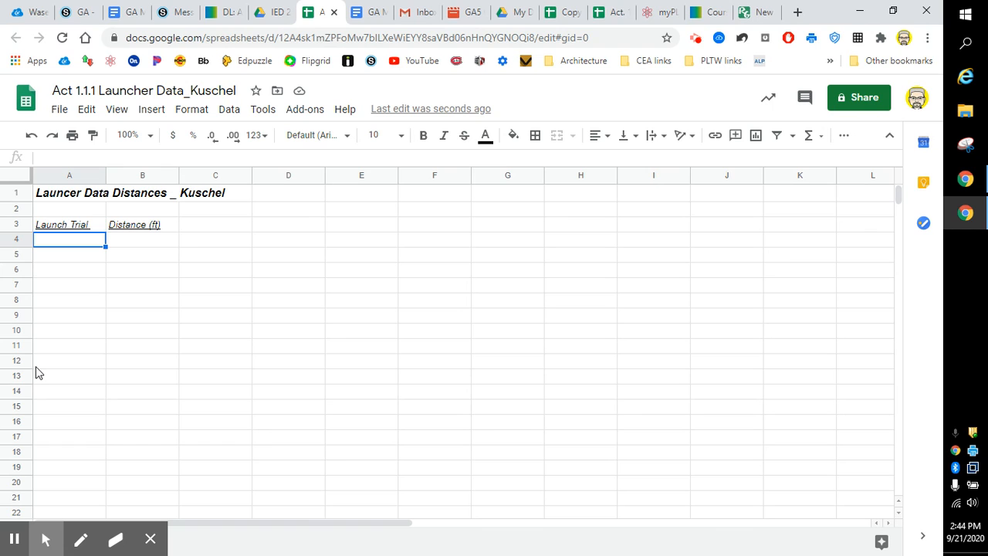
{"action": "type", "text": "1"}
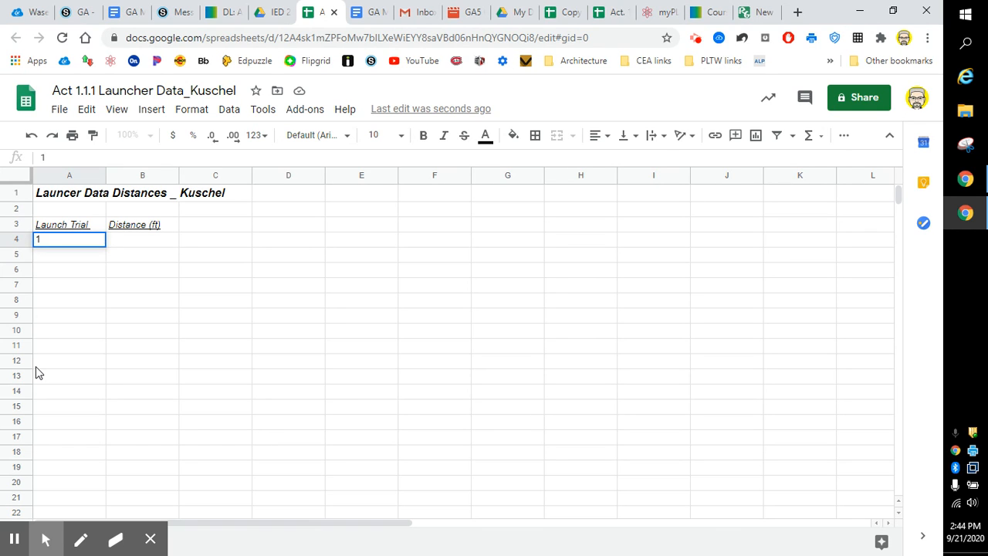
{"action": "key", "text": "Return"}
{"action": "type", "text": "2"}
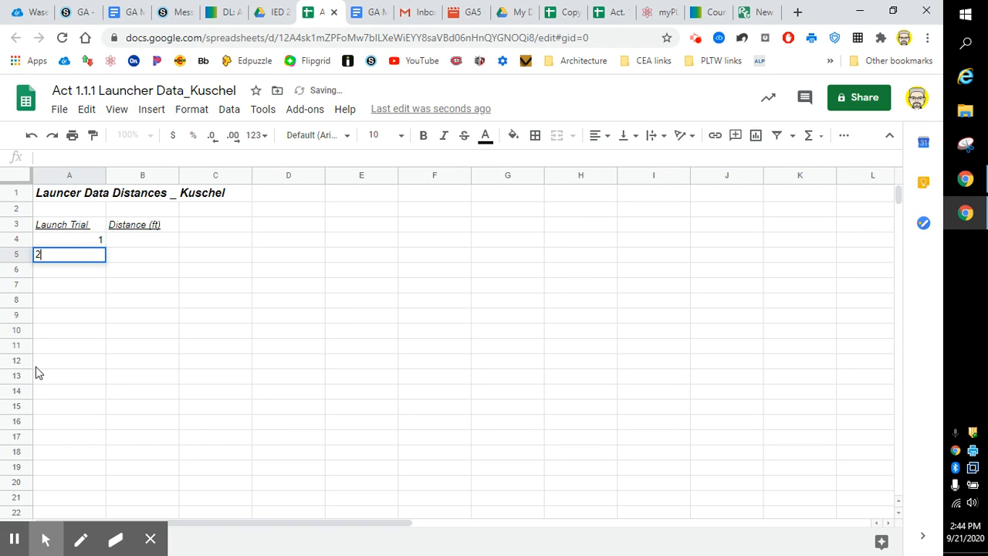
{"action": "key", "text": "Return"}
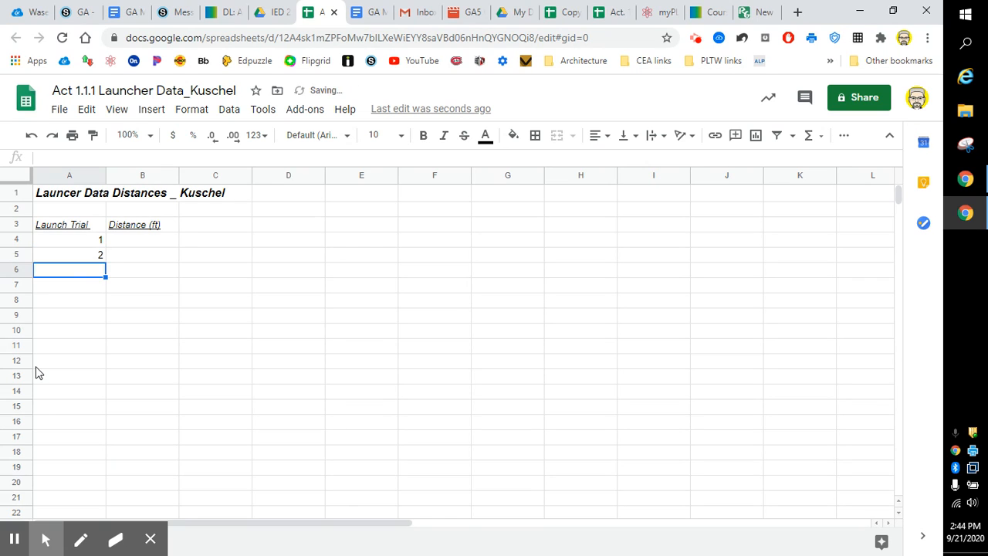
{"action": "left_click", "coordinate": [92, 253]}
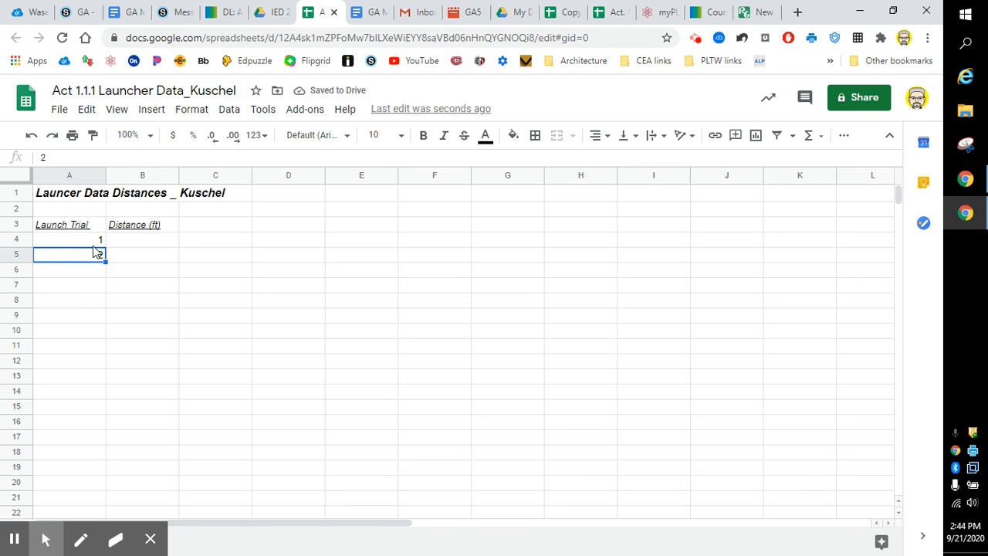
{"action": "left_click_drag", "start_coordinate": [93, 244], "coordinate": [94, 363]}
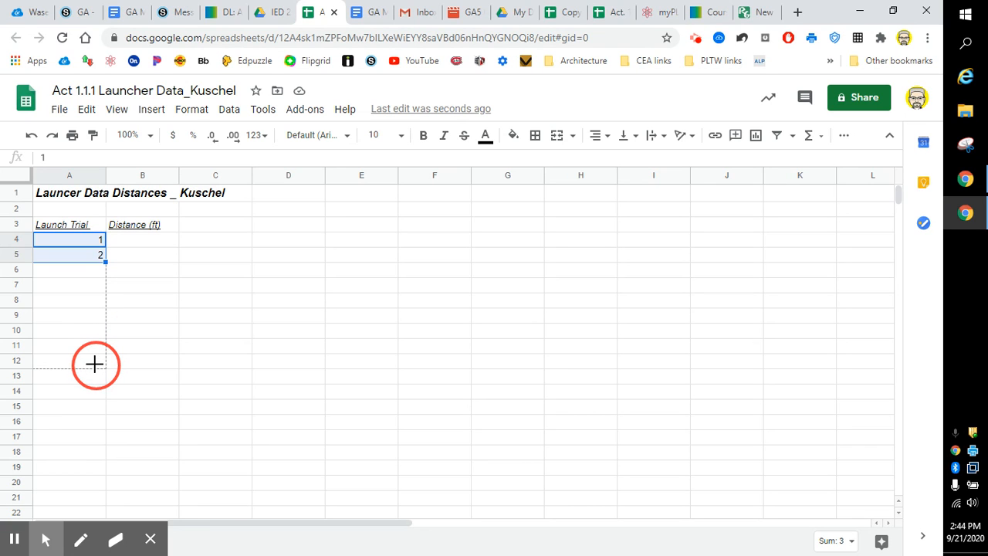
{"action": "left_click_drag", "start_coordinate": [94, 364], "coordinate": [93, 391]}
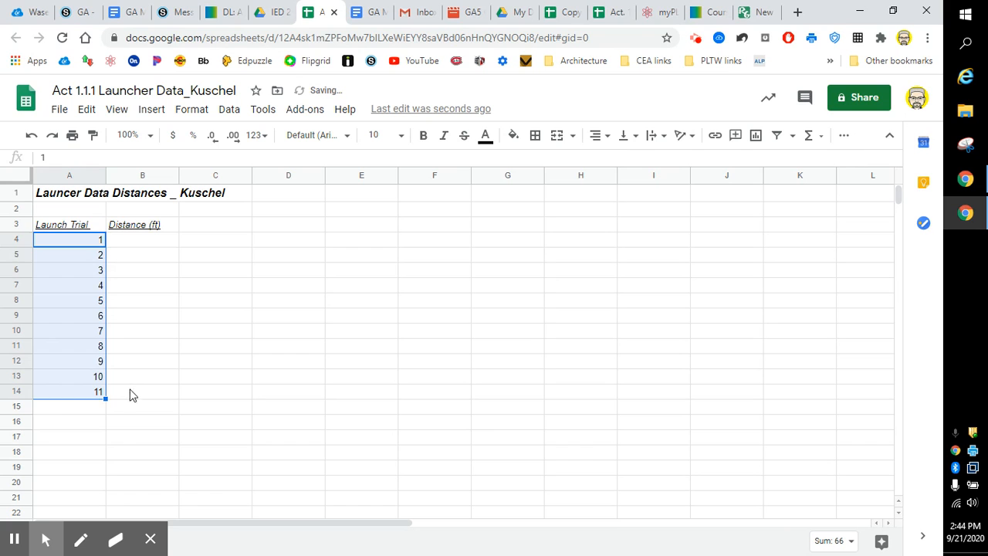
Step: Delete the extra trial number 11 from cell A14
{"action": "left_click", "coordinate": [84, 422]}
{"action": "left_click", "coordinate": [70, 392]}
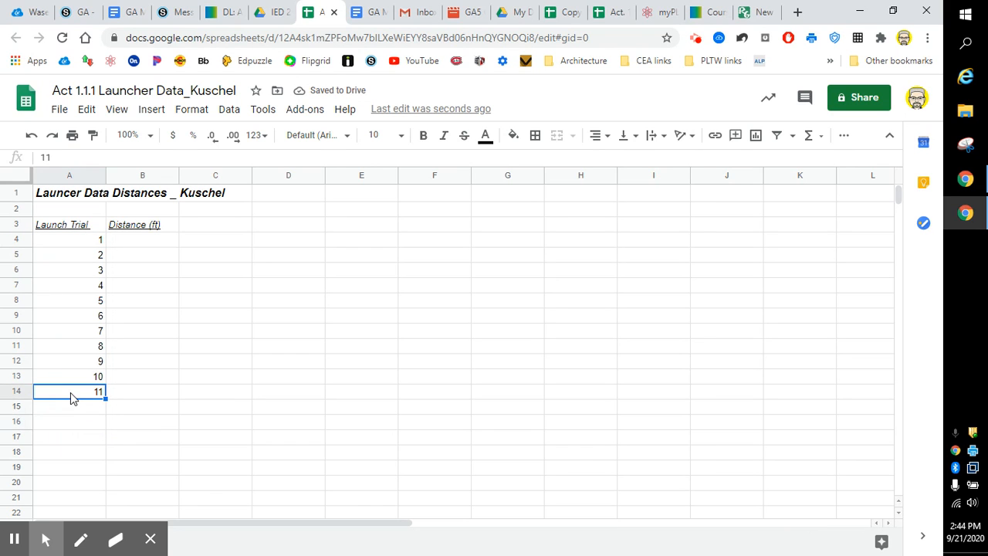
{"action": "key", "text": "Delete"}
{"action": "left_click", "coordinate": [104, 422]}
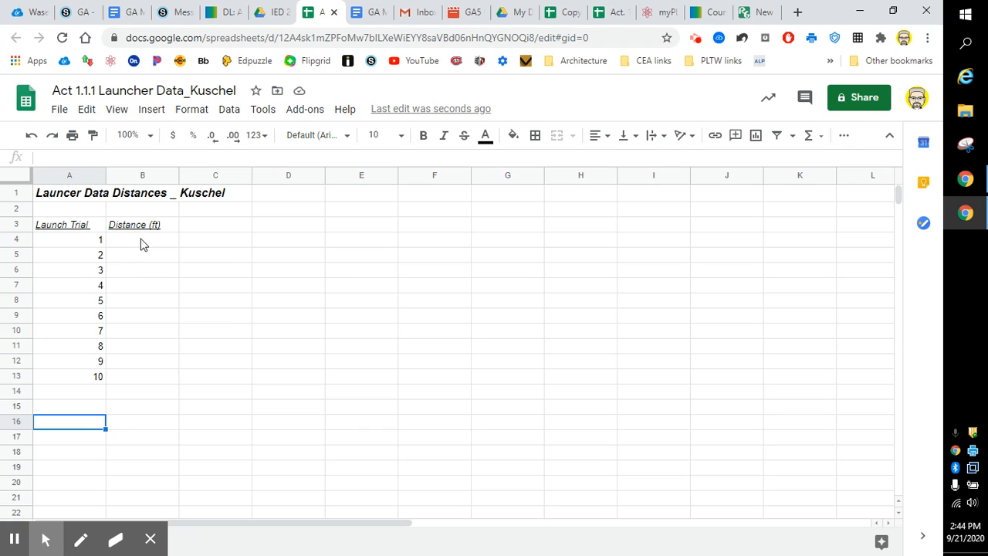
Step: Enter the distances 6, 7, 10, 11, 8, 14, 10, 11, 12 and 7 in cells B4 to B13
{"action": "left_click", "coordinate": [141, 244]}
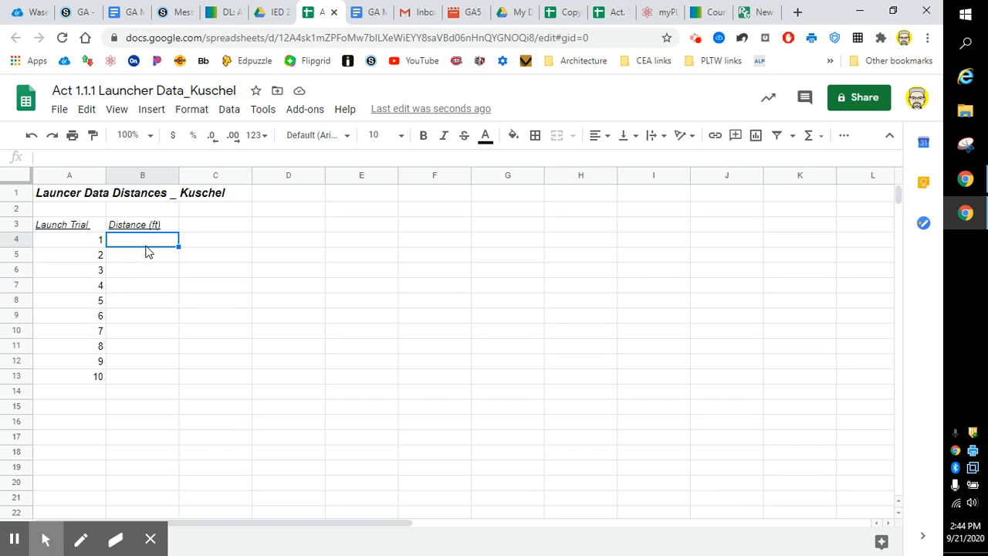
{"action": "type", "text": "6"}
{"action": "key", "text": "Return"}
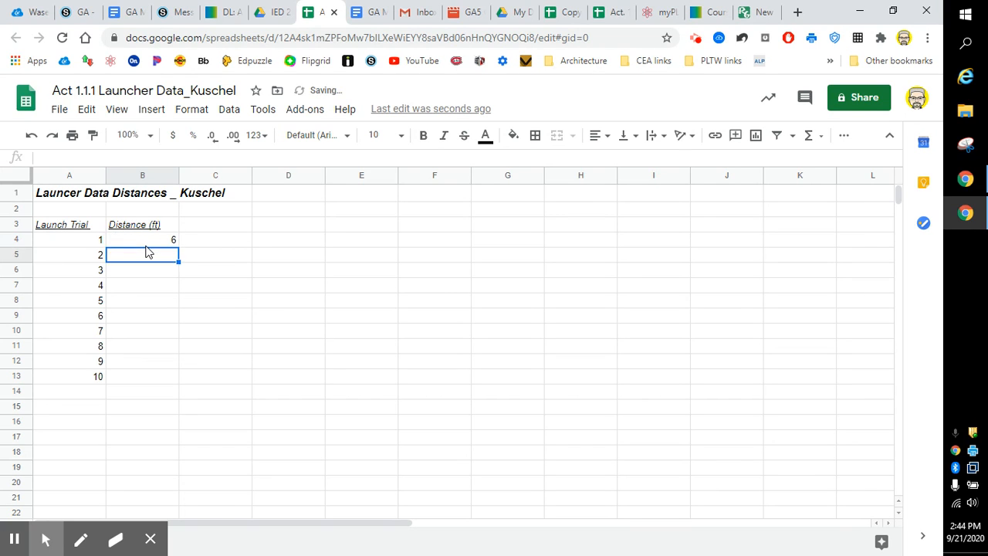
{"action": "type", "text": "7"}
{"action": "key", "text": "Return"}
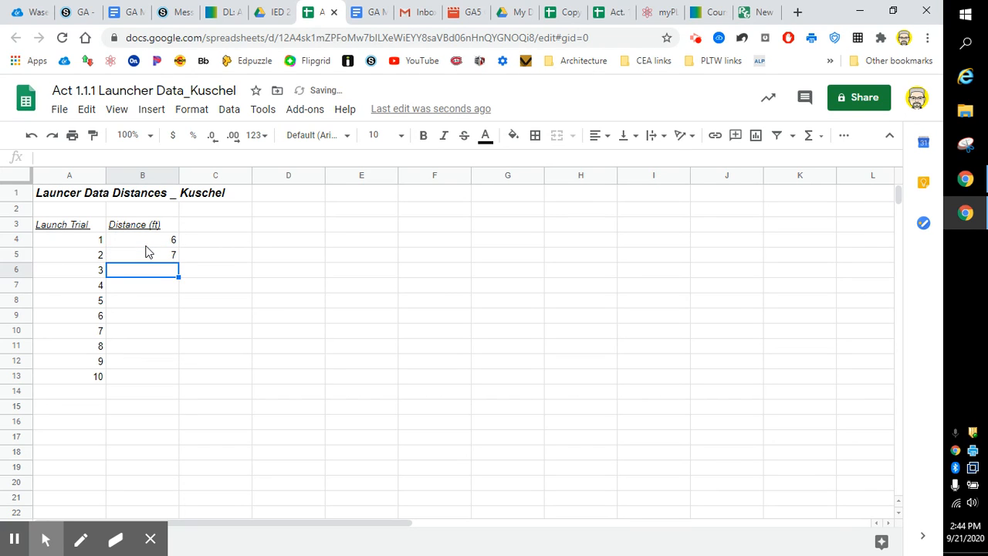
{"action": "type", "text": "10"}
{"action": "key", "text": "Return"}
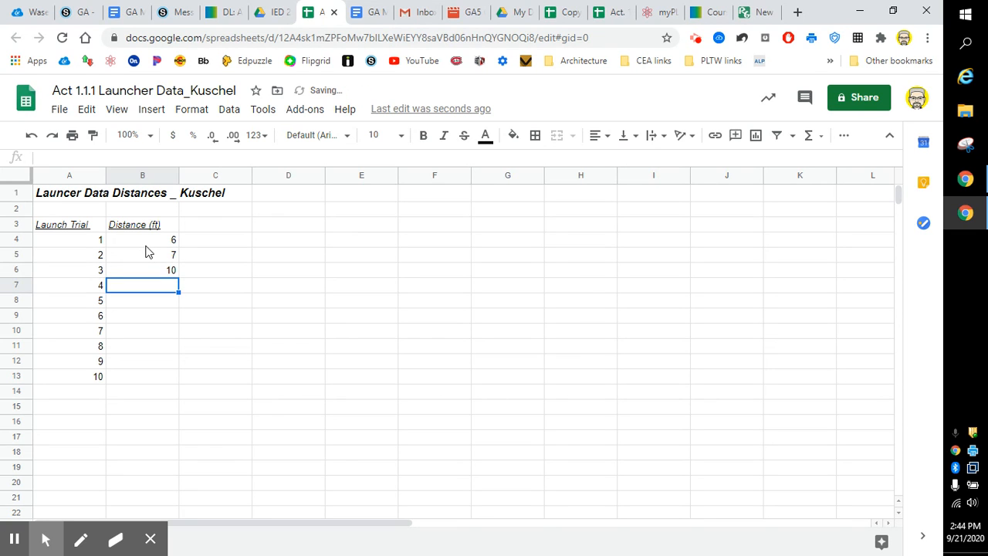
{"action": "type", "text": "11"}
{"action": "key", "text": "Return"}
{"action": "type", "text": "8"}
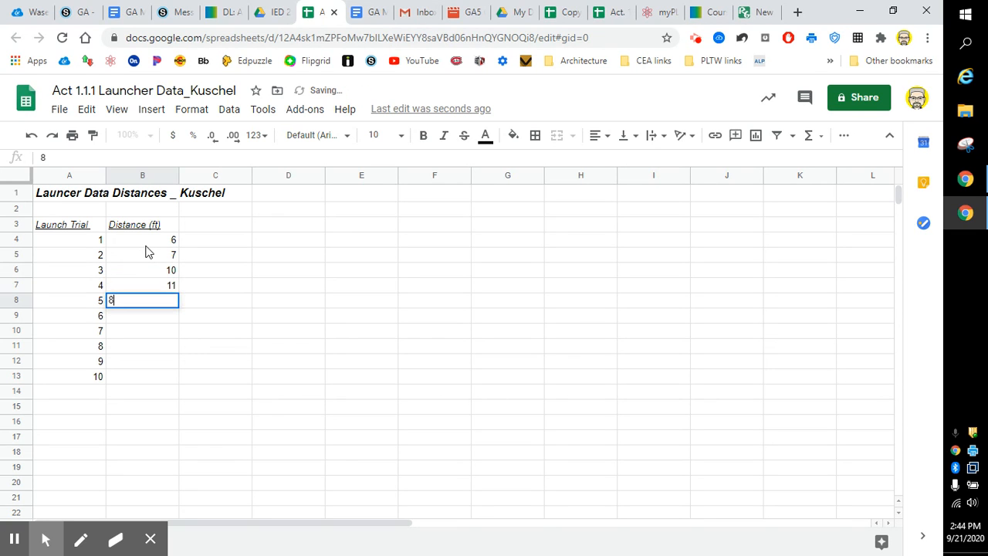
{"action": "key", "text": "Return"}
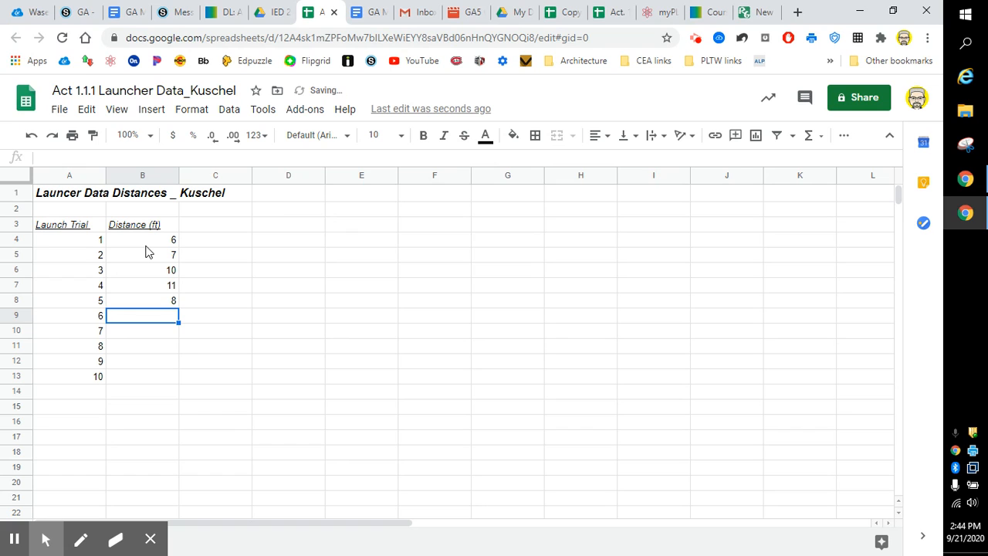
{"action": "type", "text": "14"}
{"action": "key", "text": "Return"}
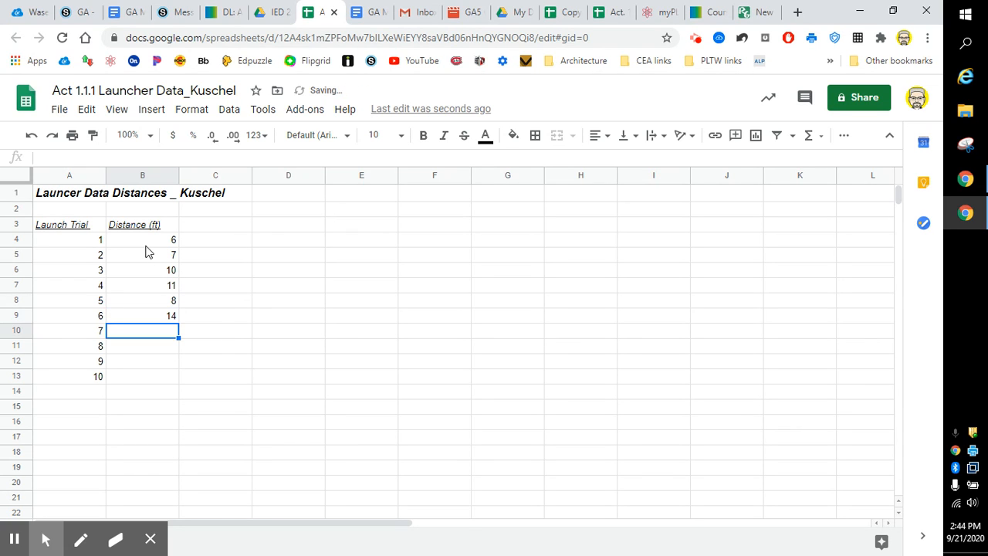
{"action": "type", "text": "10"}
{"action": "key", "text": "Return"}
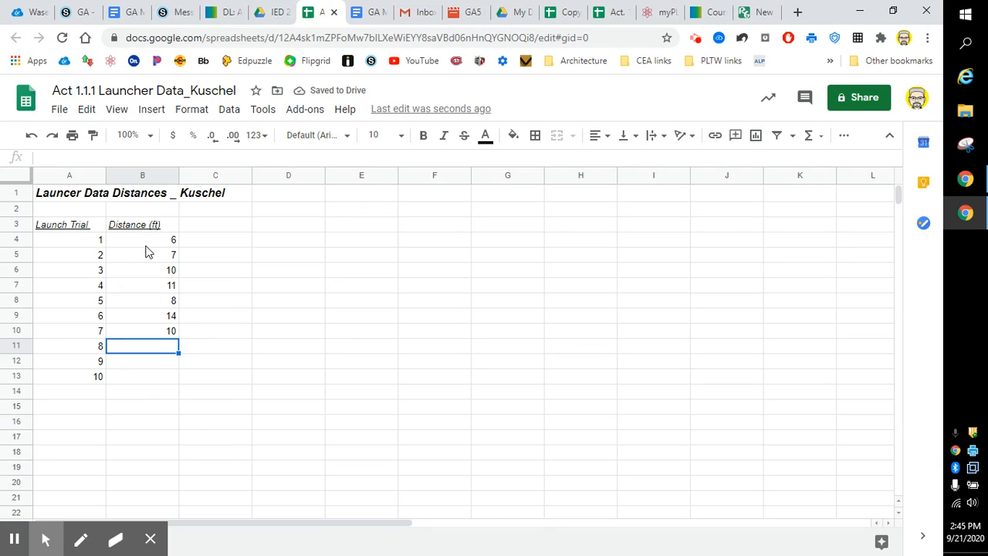
{"action": "type", "text": "11"}
{"action": "key", "text": "Return"}
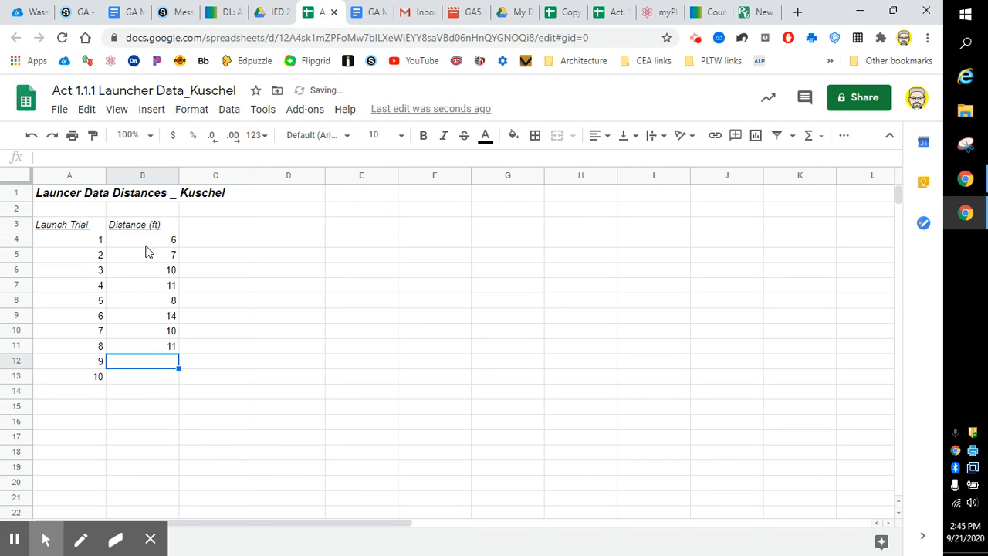
{"action": "type", "text": "12"}
{"action": "key", "text": "Return"}
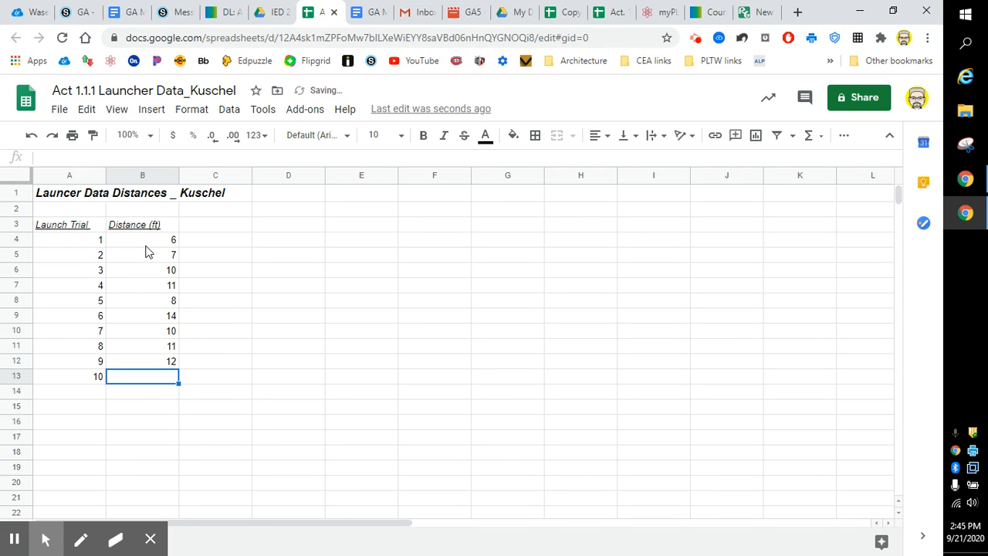
{"action": "type", "text": "7"}
{"action": "key", "text": "Up"}
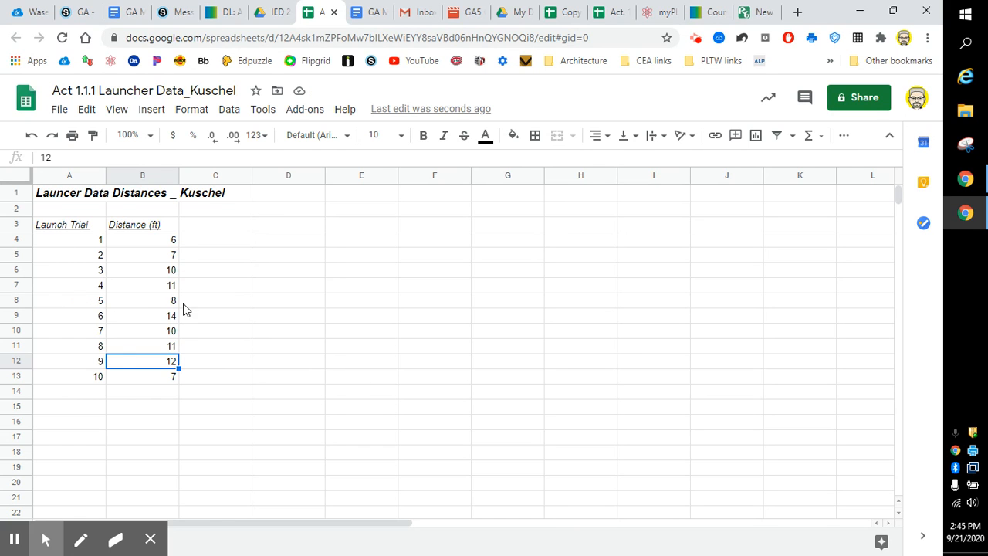
Step: Center-align the headings and trial data in the range A3:B13
{"action": "left_click_drag", "start_coordinate": [68, 230], "coordinate": [152, 375]}
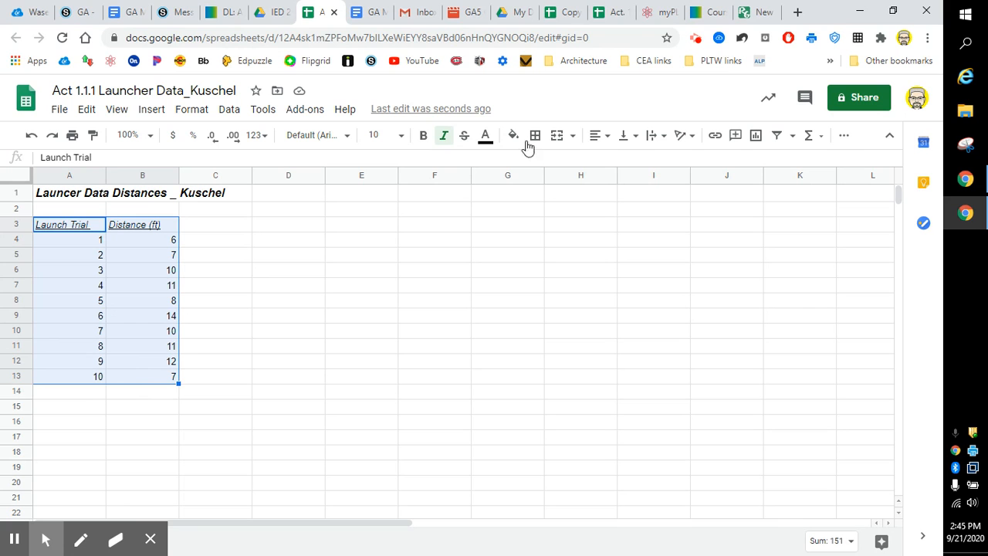
{"action": "left_click", "coordinate": [607, 139]}
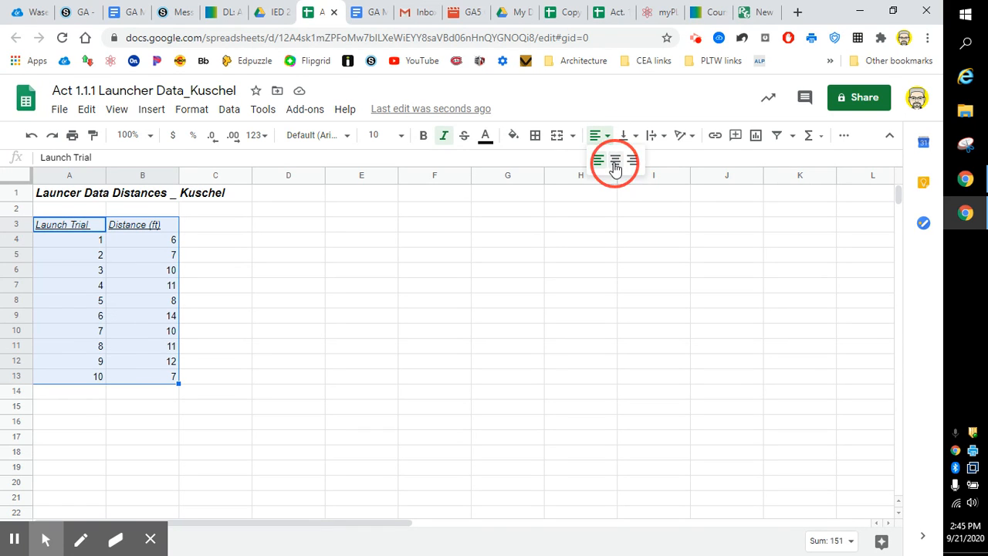
{"action": "left_click", "coordinate": [615, 164]}
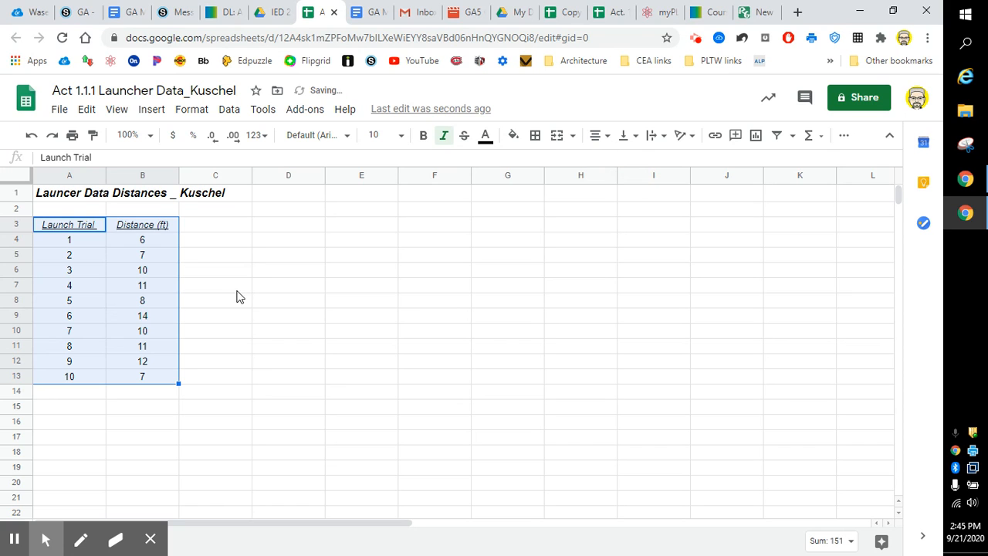
{"action": "left_click", "coordinate": [315, 300]}
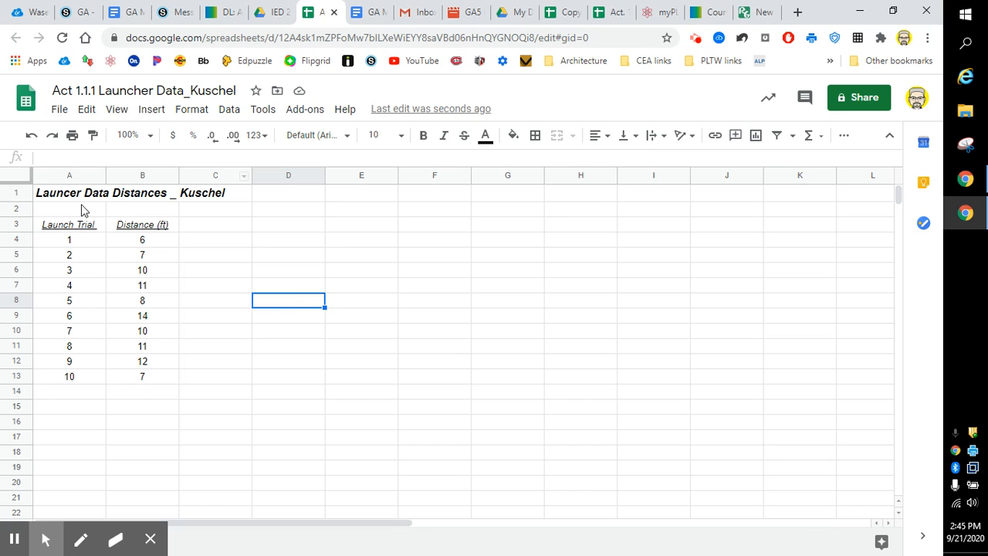
Step: Correct the misspelled word "Launcer" to "Launcher" in the title in cell A1
{"action": "left_click", "coordinate": [54, 195]}
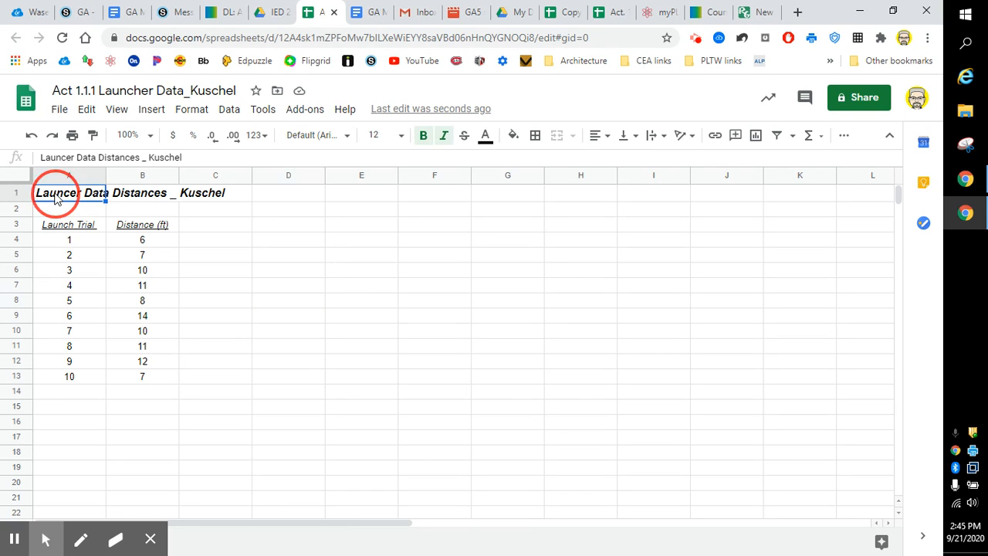
{"action": "left_click", "coordinate": [68, 157]}
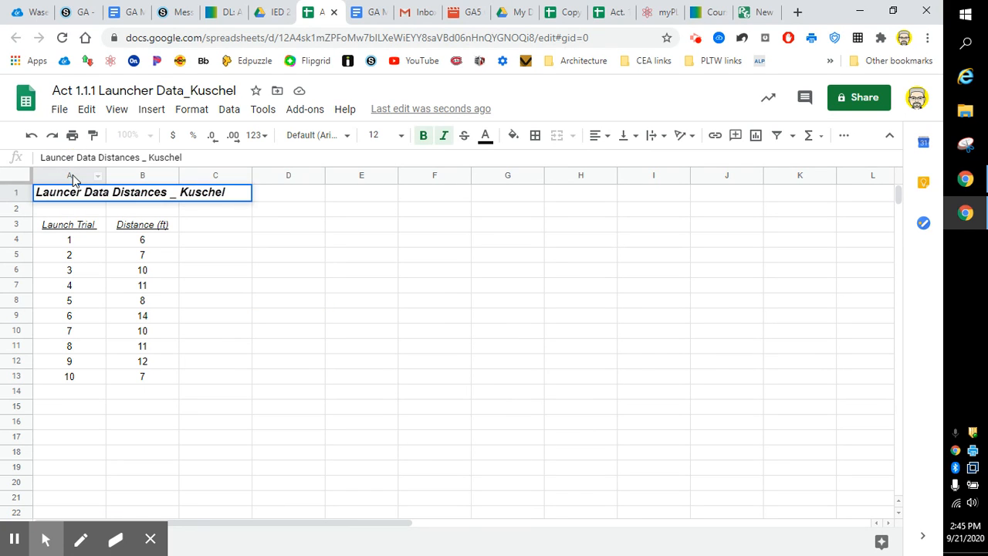
{"action": "type", "text": "h"}
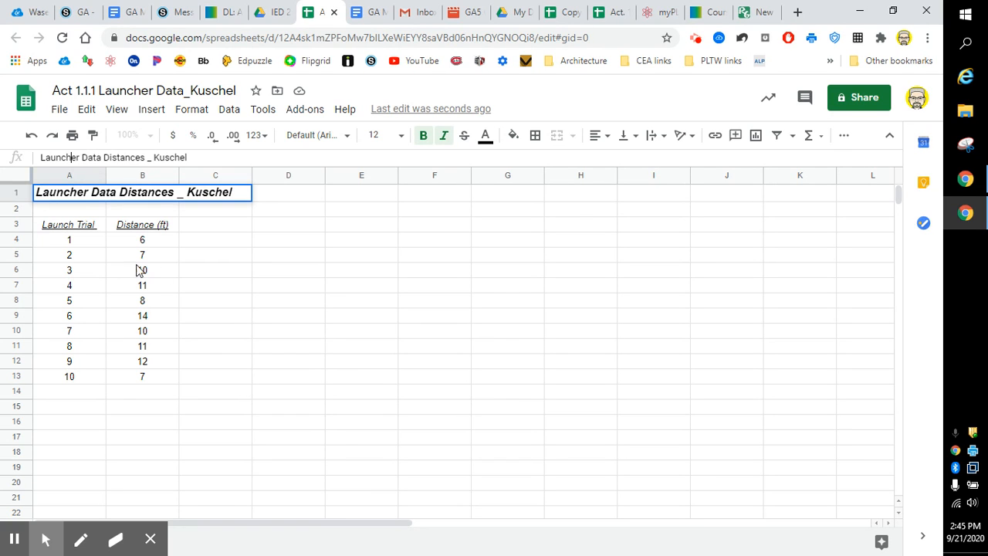
{"action": "left_click", "coordinate": [248, 300]}
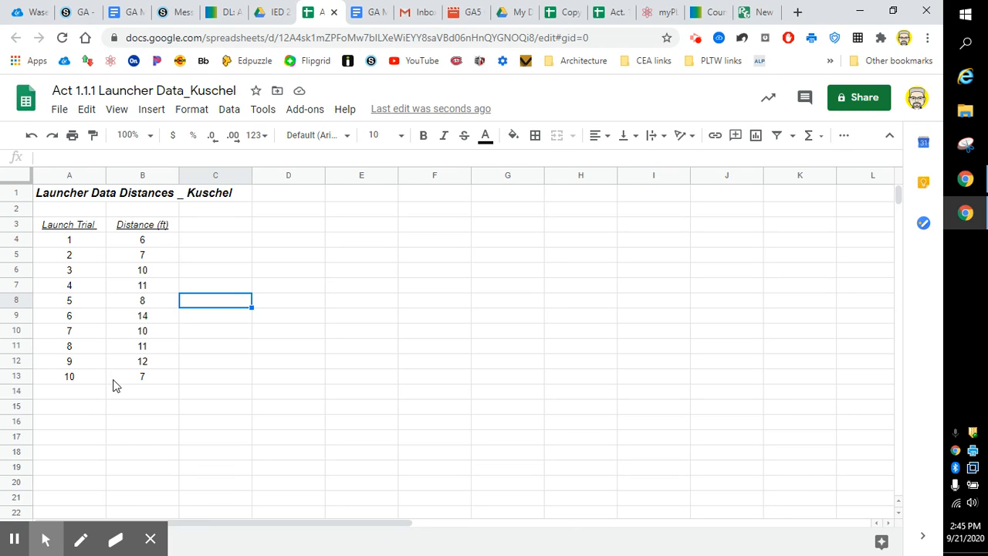
Step: Enter the row label "Distance (ft)" in cell A15 below the trial data
{"action": "left_click", "coordinate": [66, 412]}
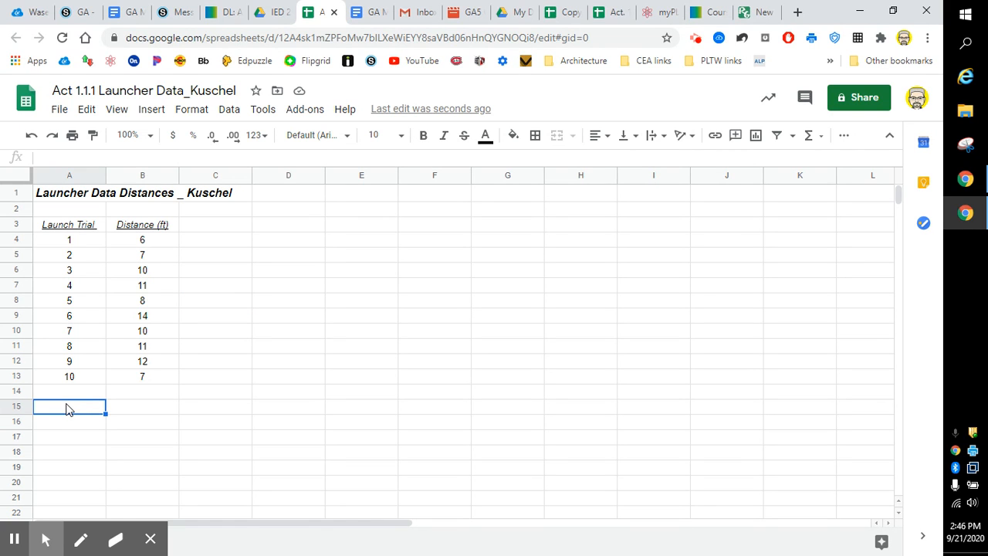
{"action": "type", "text": "Distance"}
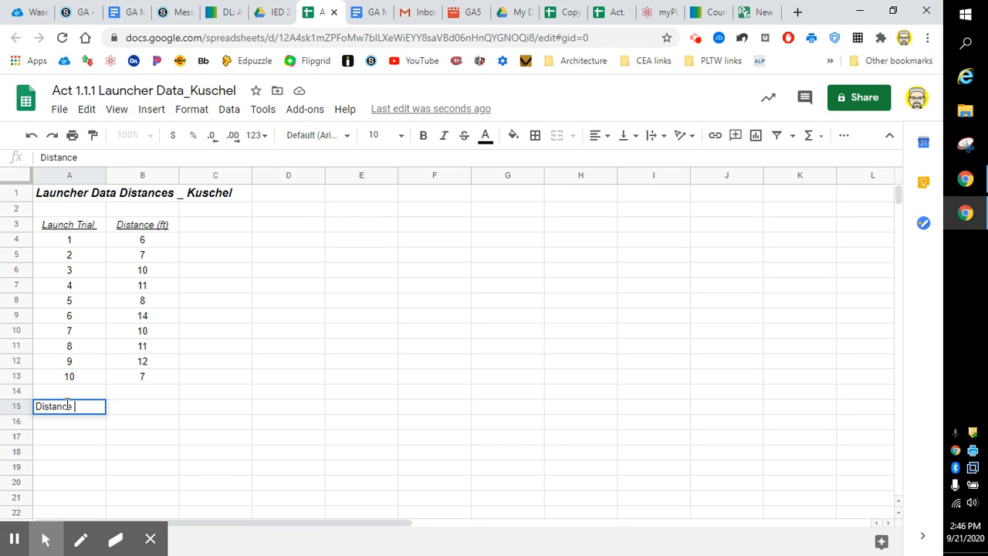
{"action": "type", "text": " (ft)"}
{"action": "left_click", "coordinate": [127, 412]}
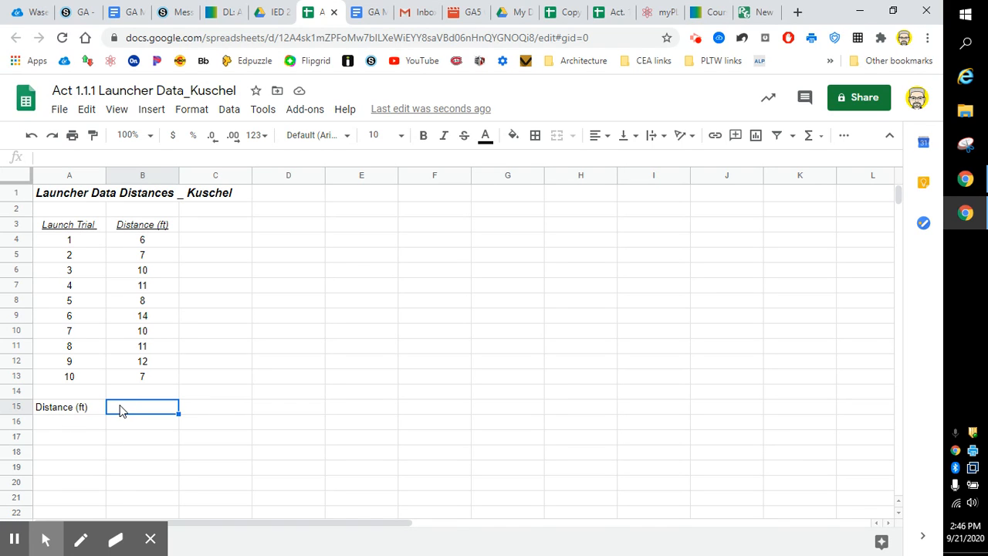
Step: Move the "Distance (ft)" label from cell A15 down to cell A16
{"action": "left_click", "coordinate": [64, 410]}
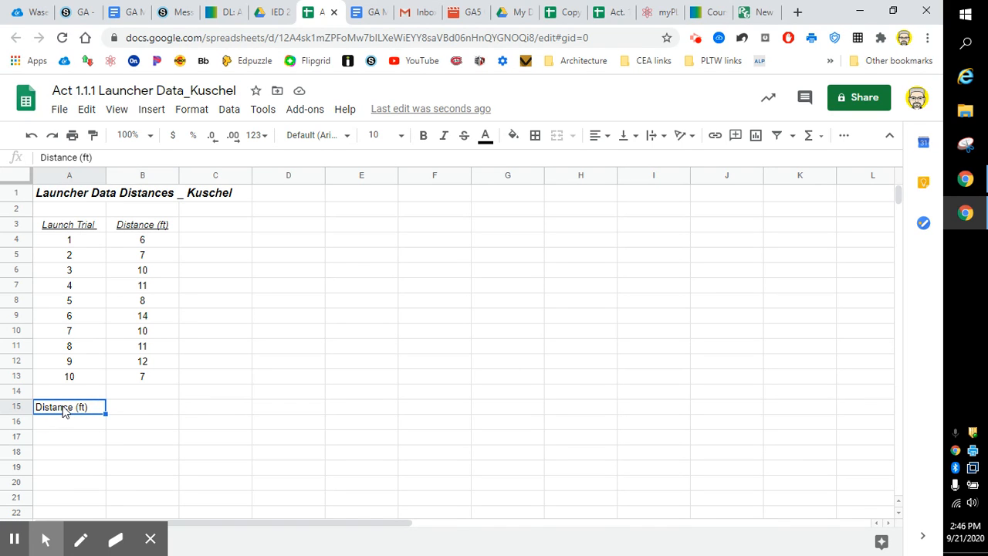
{"action": "left_click_drag", "start_coordinate": [64, 412], "coordinate": [65, 429]}
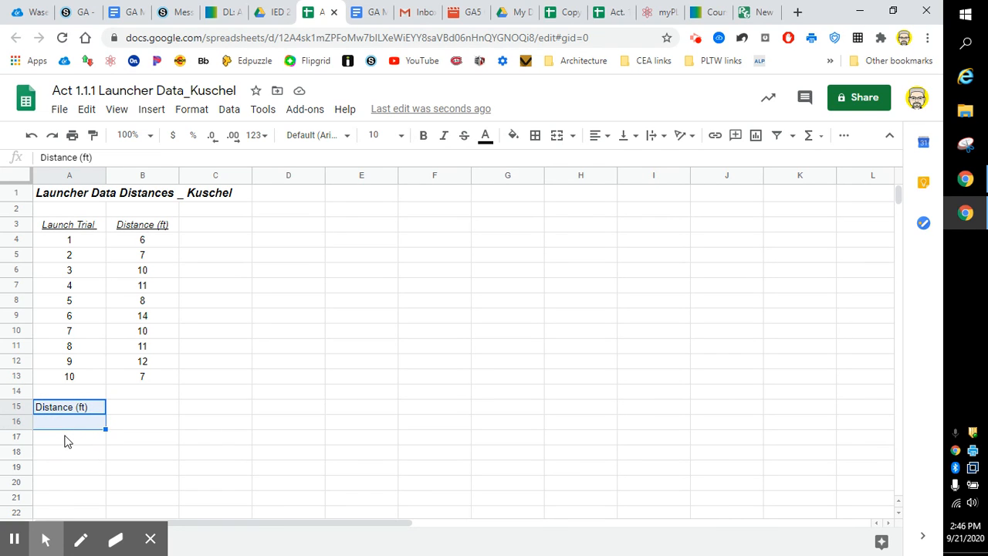
{"action": "left_click", "coordinate": [116, 437]}
{"action": "left_click", "coordinate": [73, 409]}
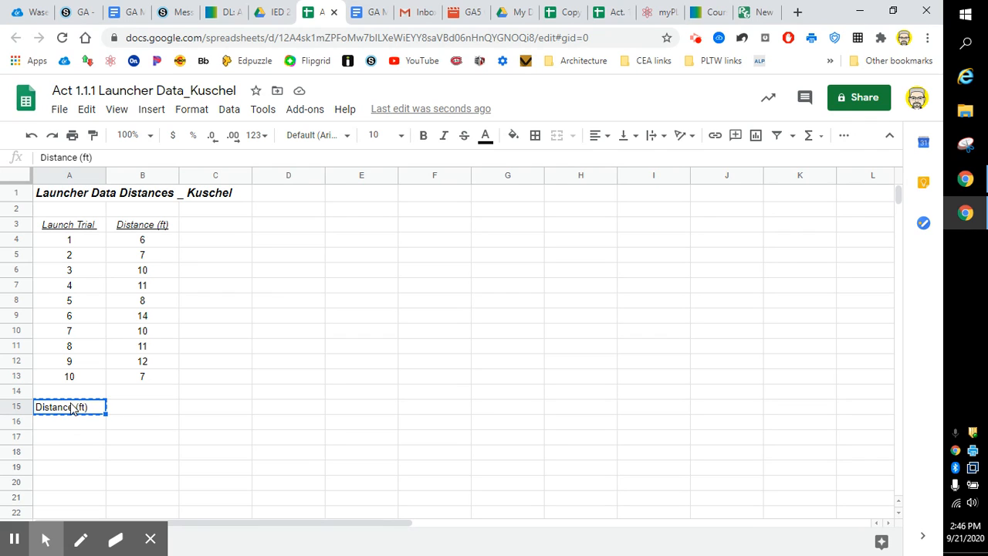
{"action": "key", "text": "Down"}
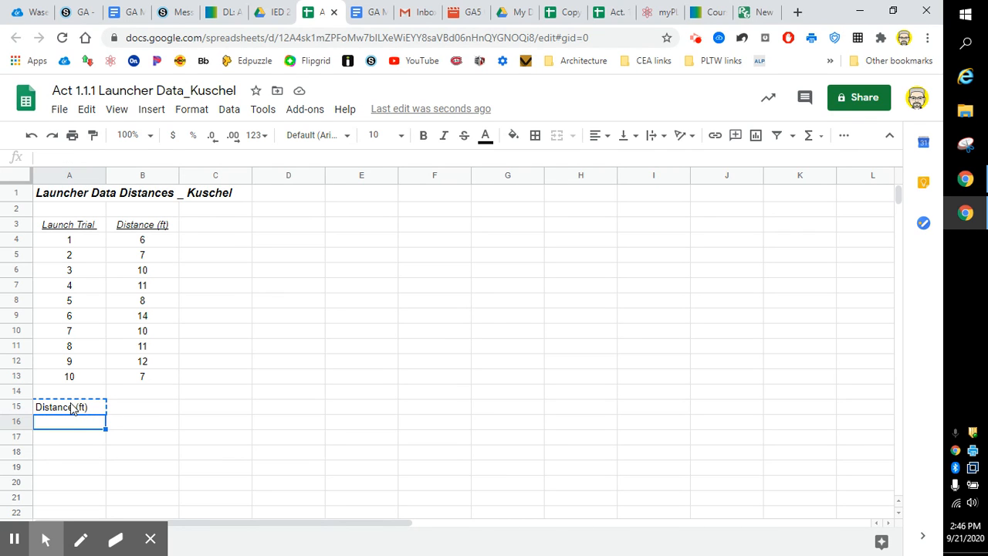
{"action": "key", "text": "ctrl+v"}
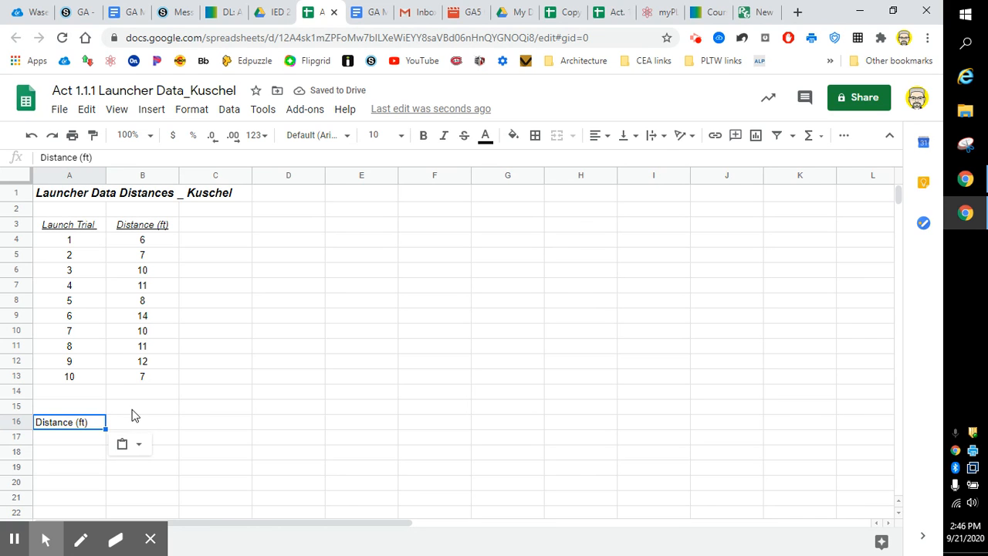
Step: Enter the headings Q1 and Q2 in cells B15 and C15
{"action": "left_click", "coordinate": [132, 408]}
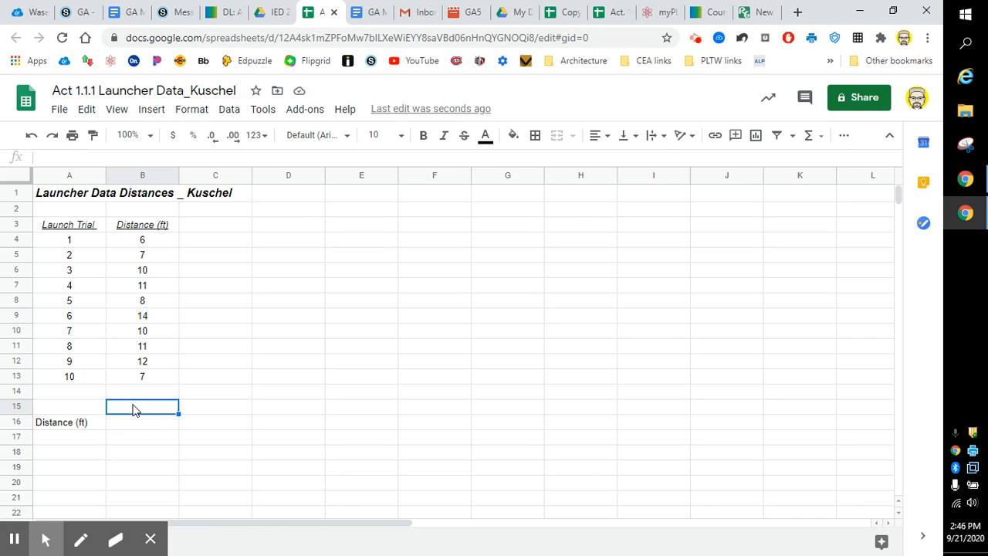
{"action": "type", "text": "Q1"}
{"action": "key", "text": "Tab"}
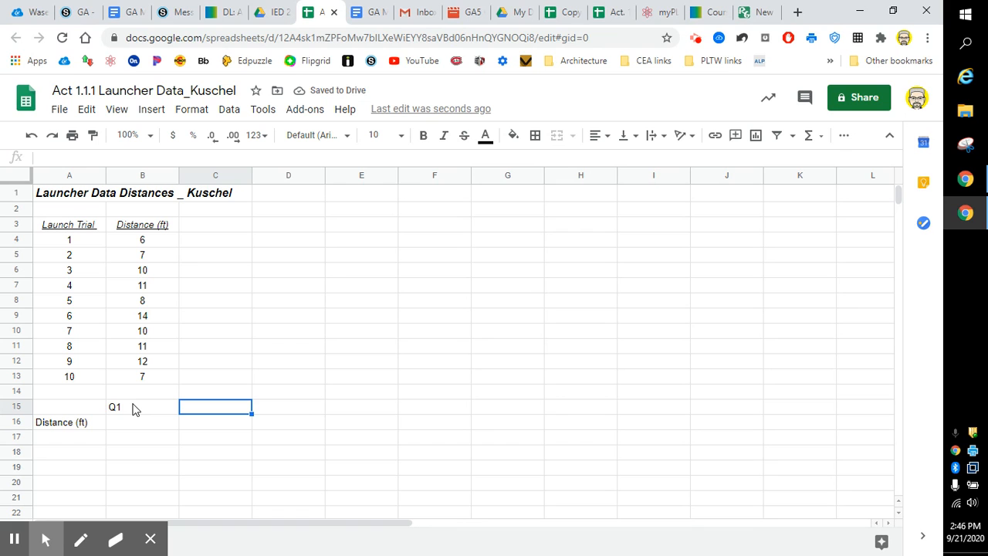
{"action": "type", "text": "Q2"}
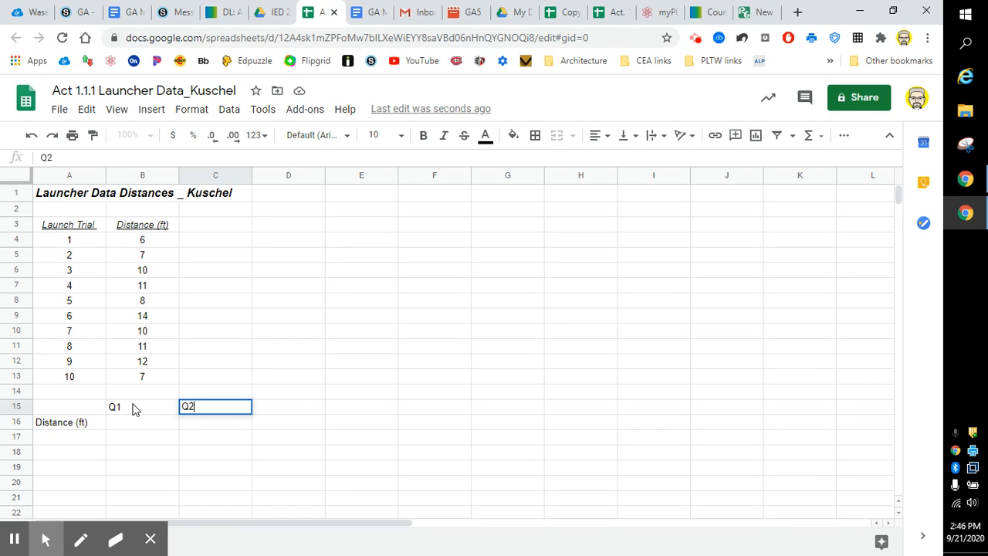
{"action": "key", "text": "Tab"}
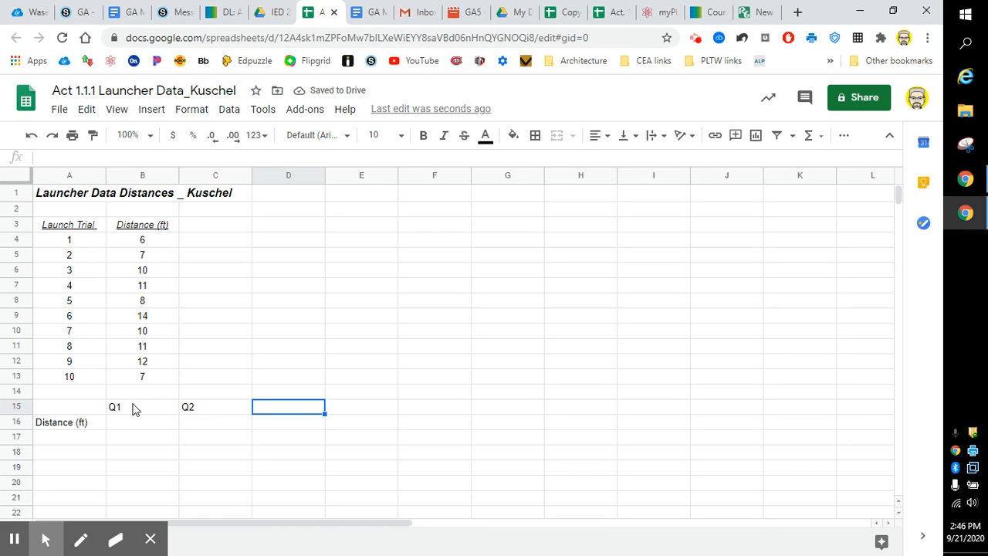
Step: Check the example sheet's summary headings and enter Min, Q1, Q3 and Max in cells B15 to E15, replacing the existing headings
{"action": "left_click", "coordinate": [604, 13]}
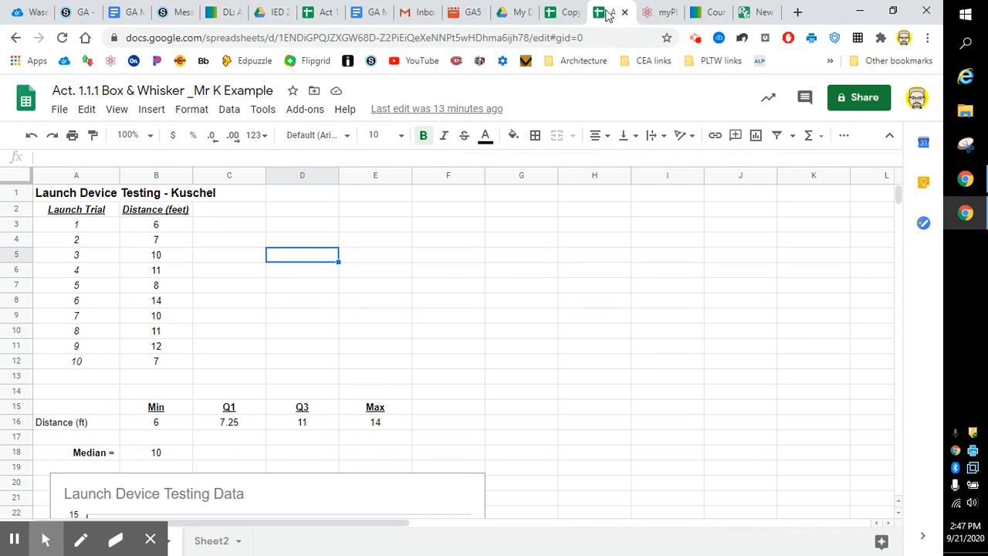
{"action": "left_click", "coordinate": [317, 12]}
{"action": "left_click", "coordinate": [124, 410]}
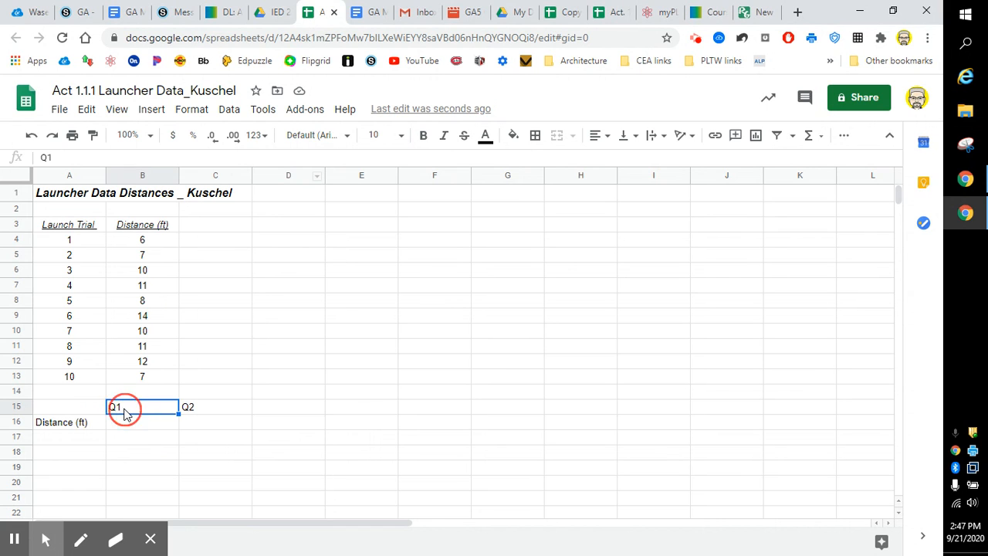
{"action": "key", "text": "Delete"}
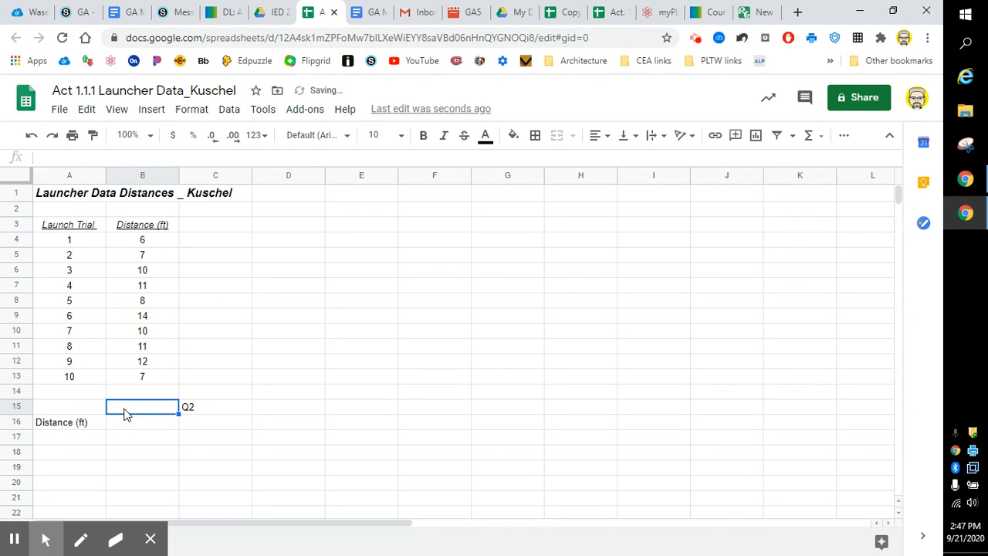
{"action": "type", "text": "Min"}
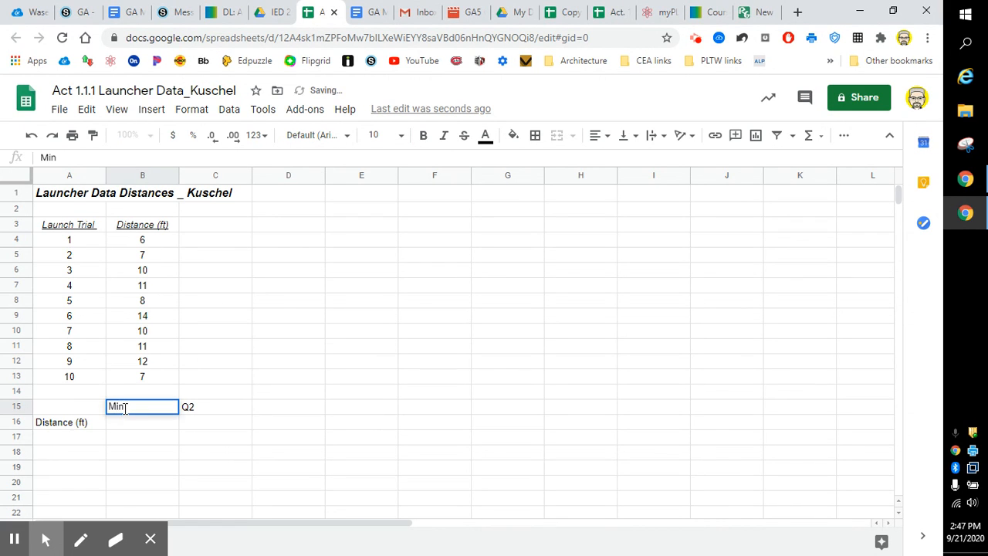
{"action": "key", "text": "Tab"}
{"action": "type", "text": "Q1"}
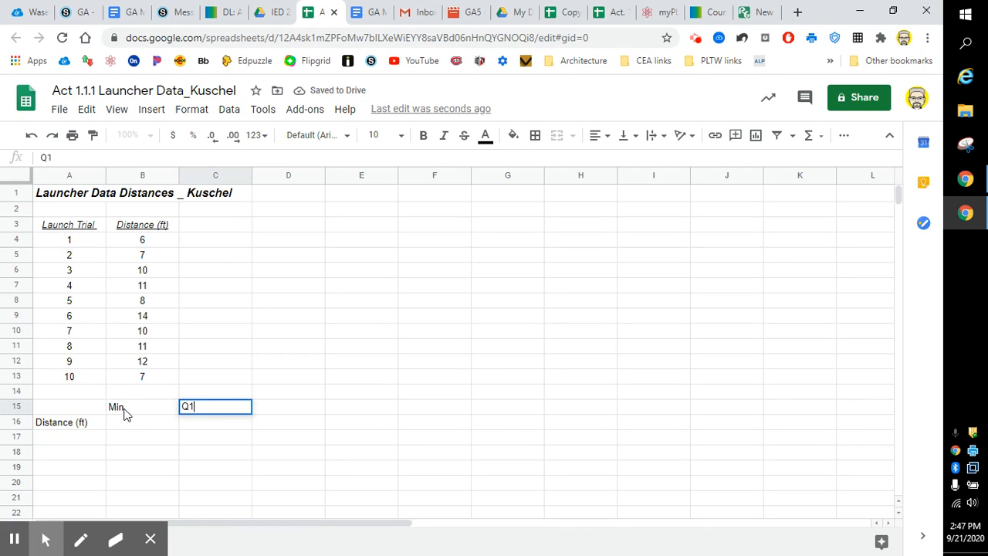
{"action": "key", "text": "Tab"}
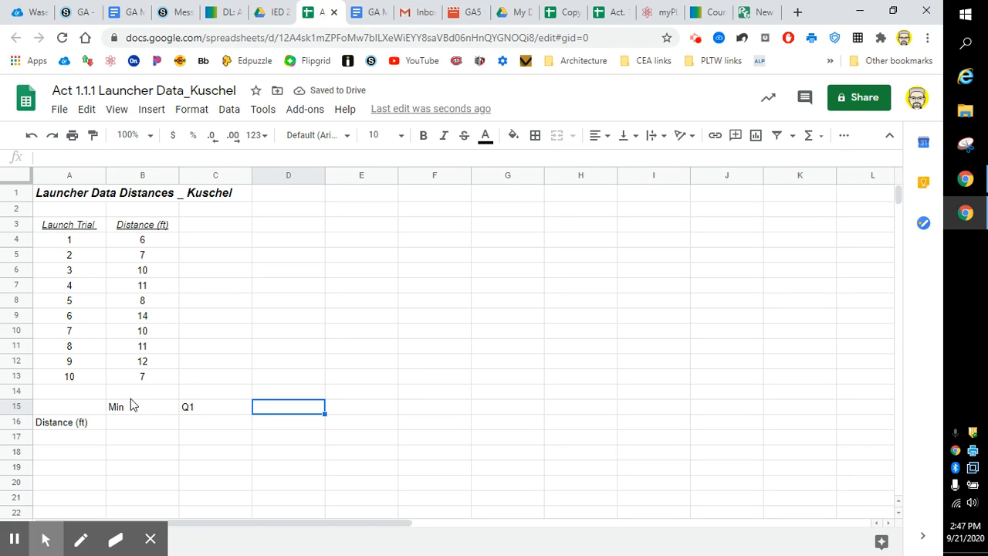
{"action": "type", "text": "Q"}
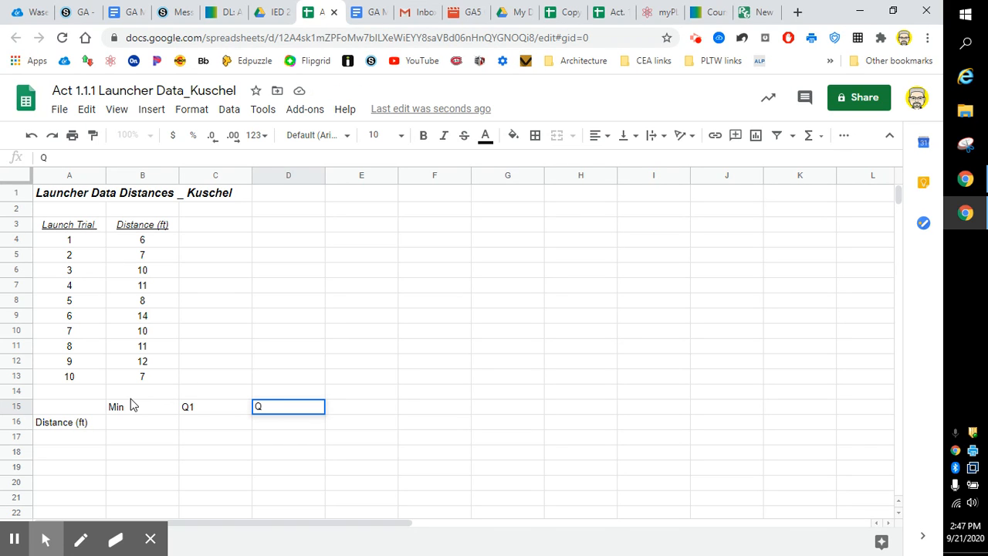
{"action": "type", "text": "3"}
{"action": "key", "text": "Tab"}
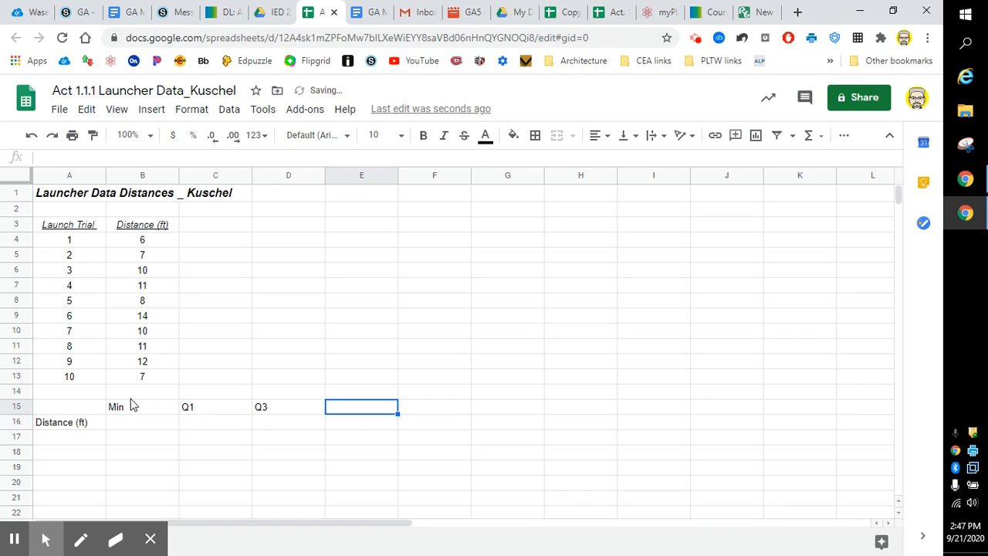
{"action": "type", "text": "Max"}
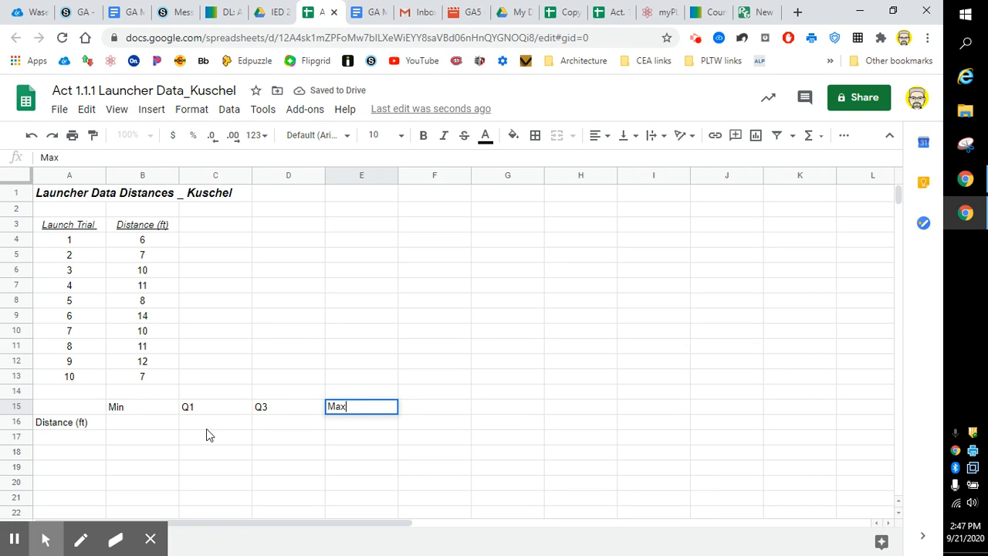
{"action": "left_click", "coordinate": [206, 428]}
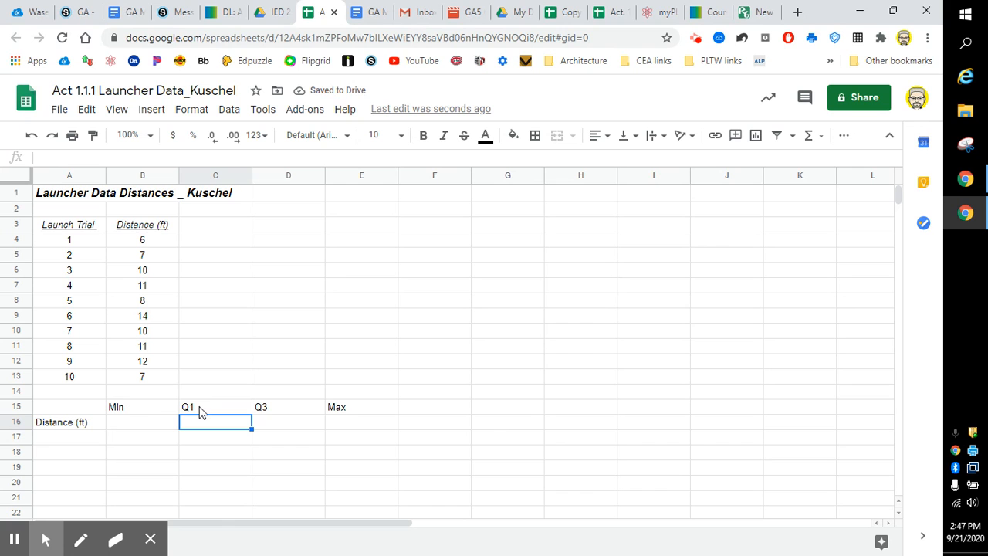
Step: Center-align and underline the summary headings in the range B15:E15, following the example sheet
{"action": "left_click", "coordinate": [625, 14]}
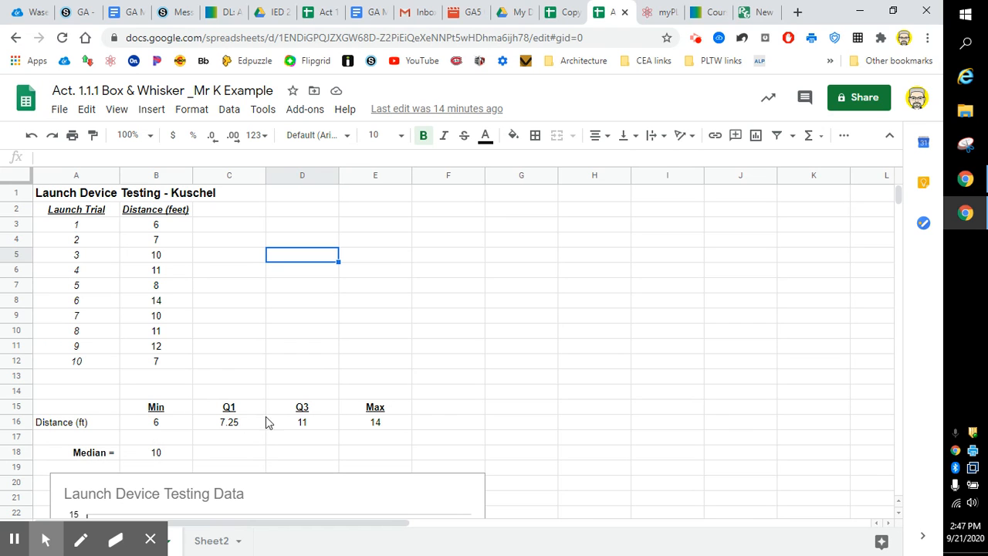
{"action": "left_click", "coordinate": [317, 13]}
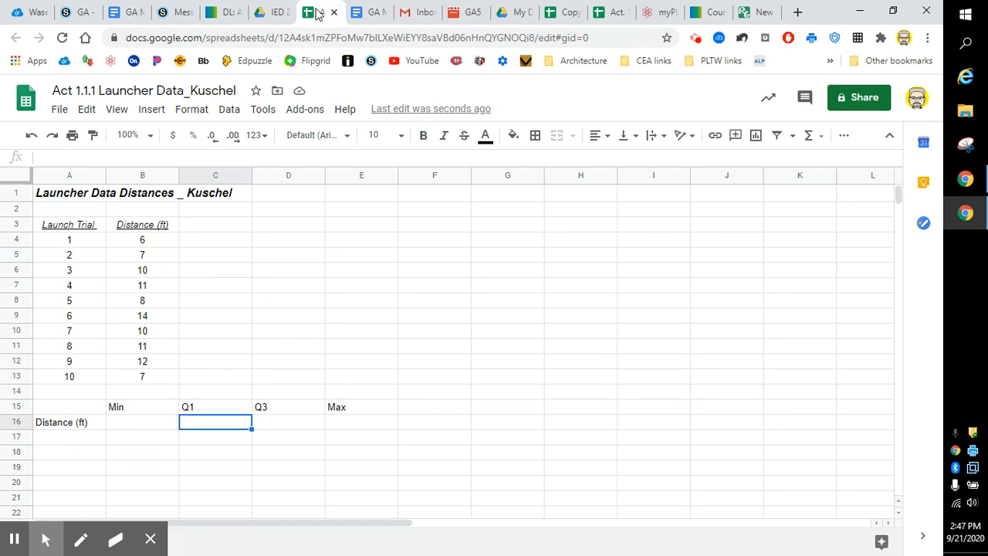
{"action": "left_click", "coordinate": [118, 407]}
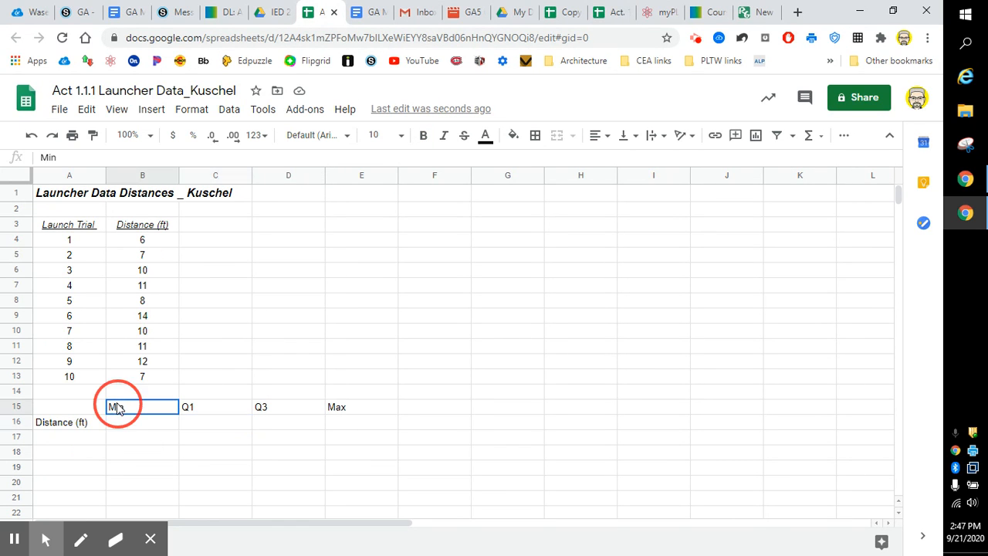
{"action": "left_click_drag", "start_coordinate": [117, 408], "coordinate": [341, 408]}
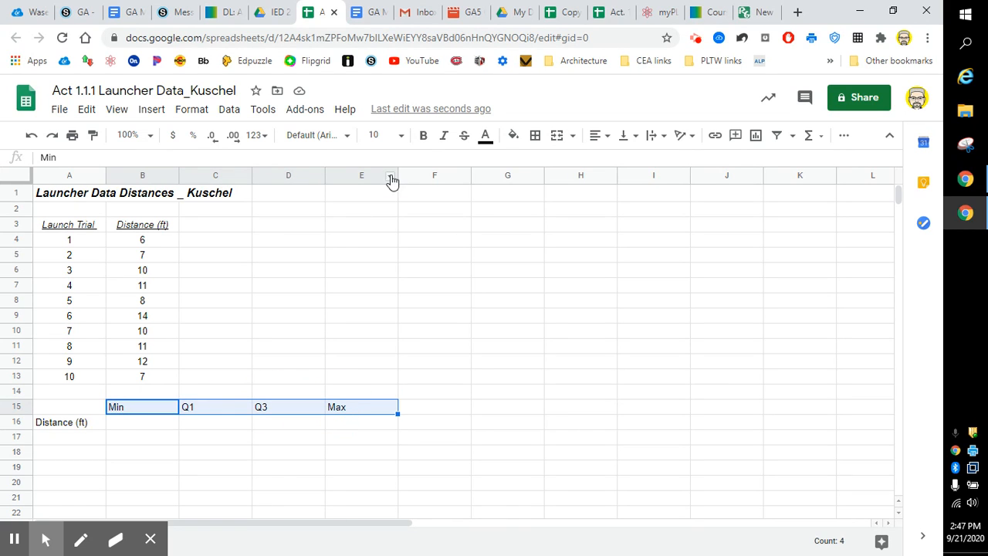
{"action": "left_click", "coordinate": [597, 136]}
{"action": "left_click", "coordinate": [615, 159]}
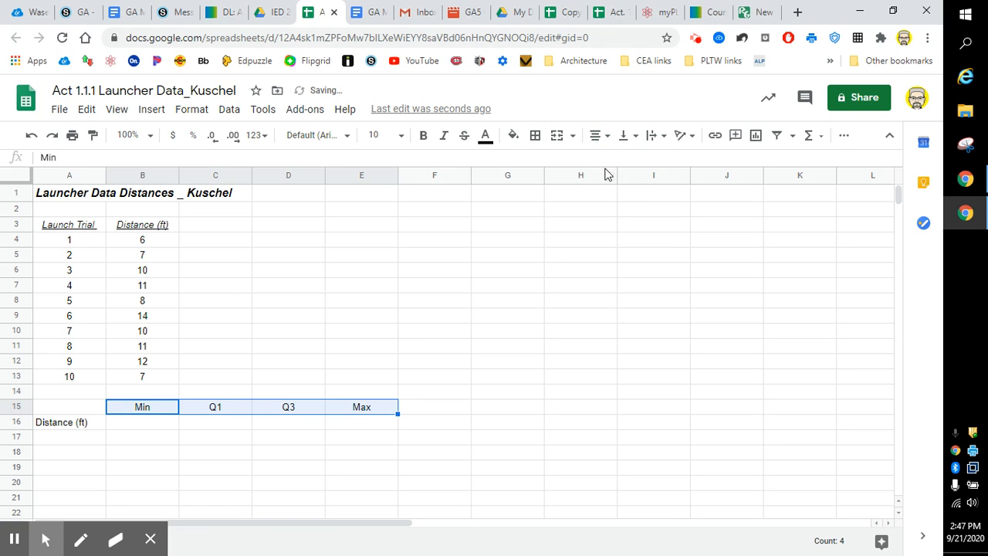
{"action": "key", "text": "ctrl+u"}
{"action": "left_click", "coordinate": [320, 450]}
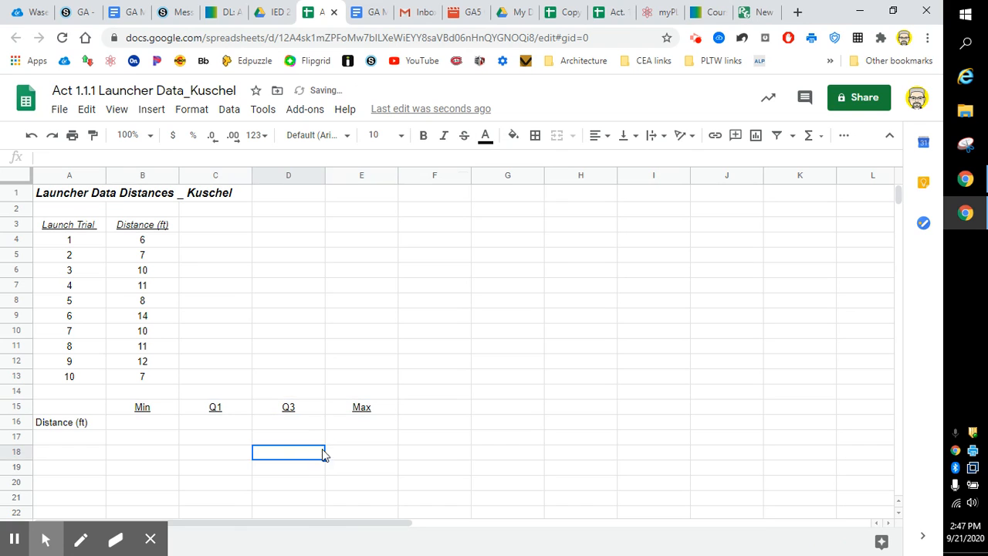
Step: Calculate the minimum distance in cell B16 with the formula =MIN(B4:B13)
{"action": "left_click", "coordinate": [146, 425]}
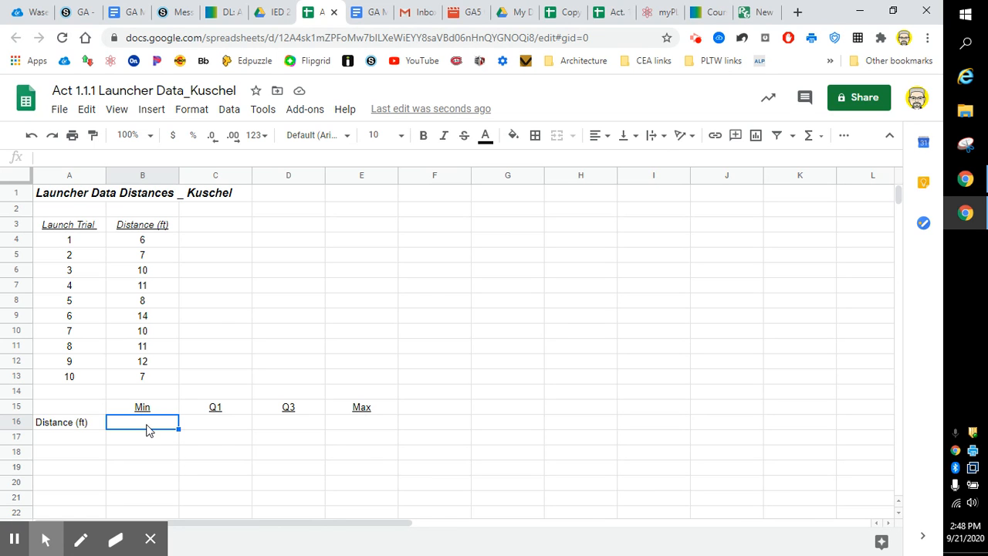
{"action": "type", "text": "="}
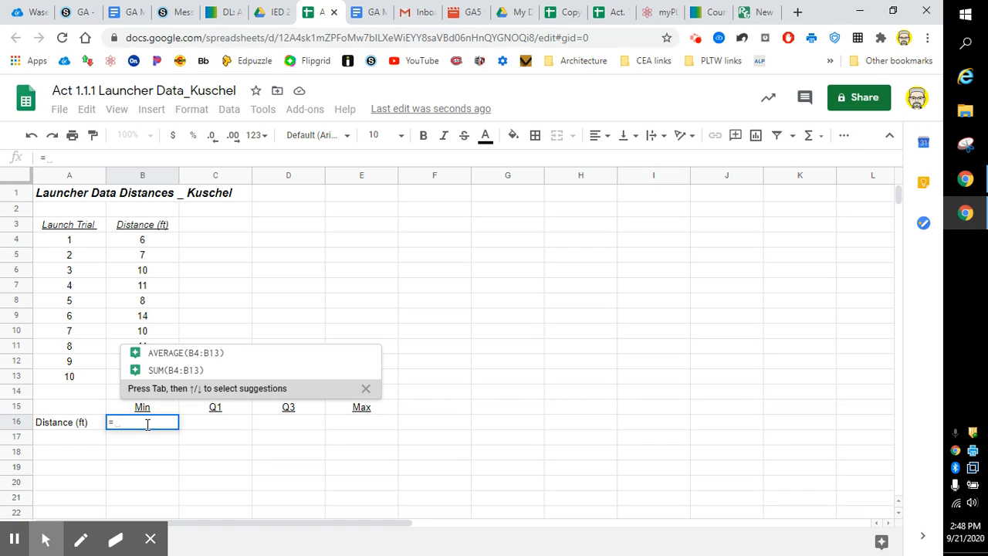
{"action": "type", "text": "min"}
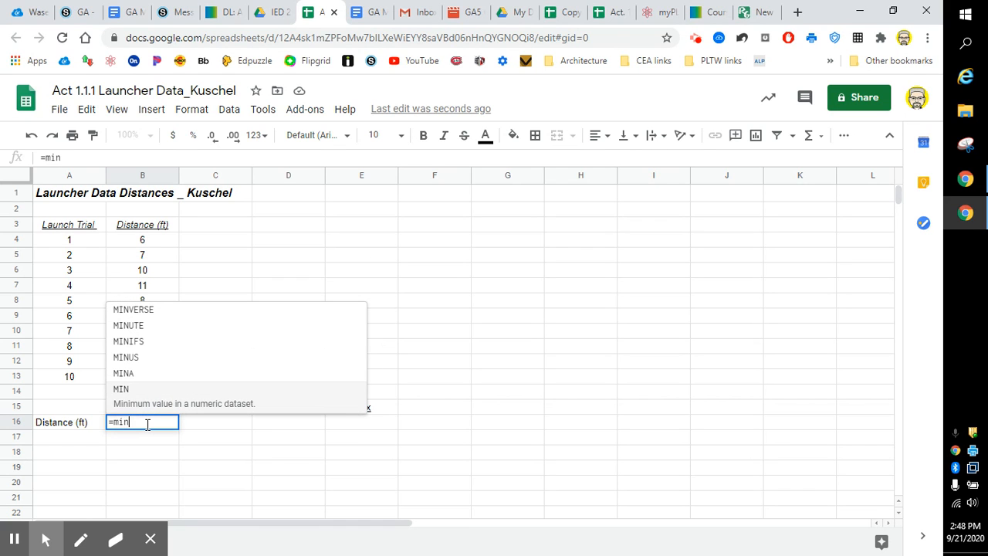
{"action": "left_click", "coordinate": [122, 396]}
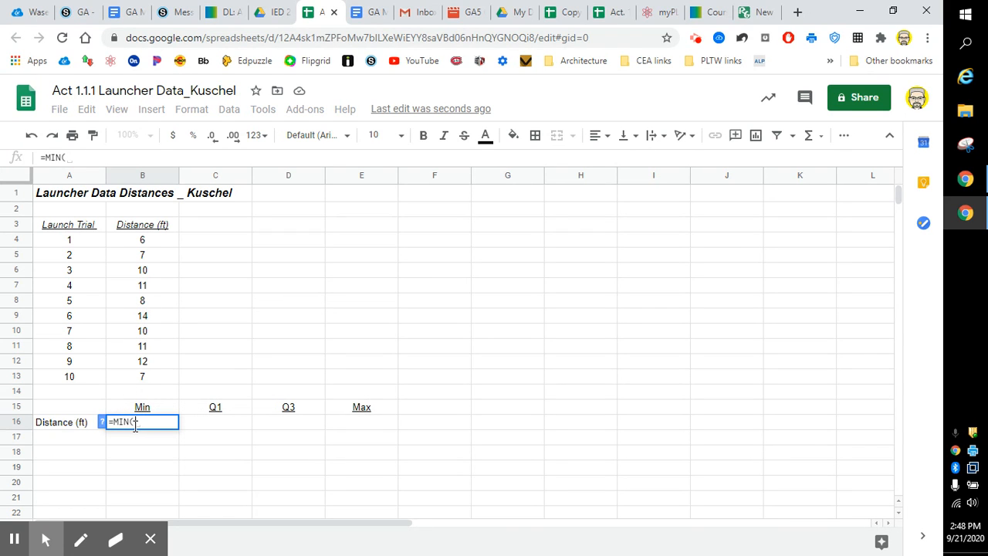
{"action": "left_click_drag", "start_coordinate": [142, 241], "coordinate": [128, 383]}
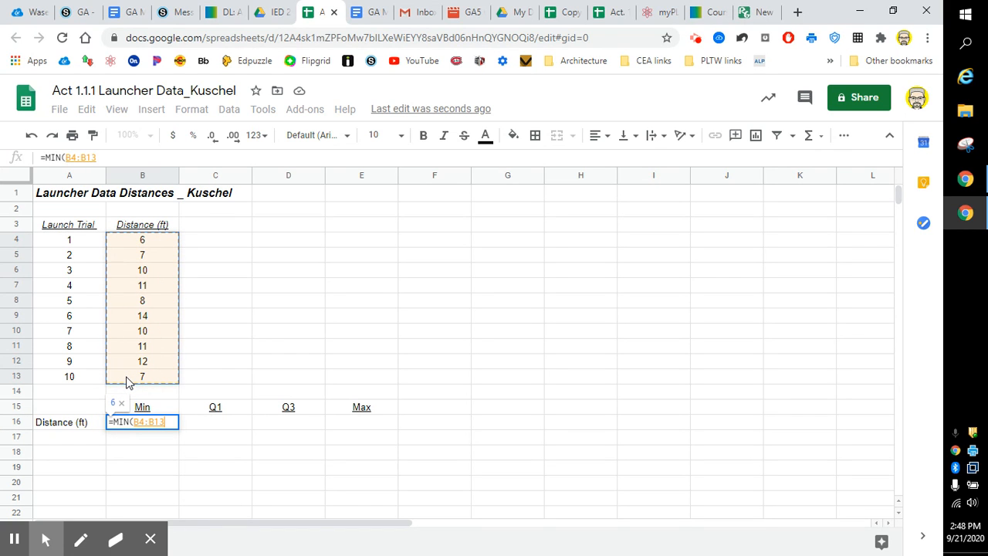
{"action": "type", "text": ")"}
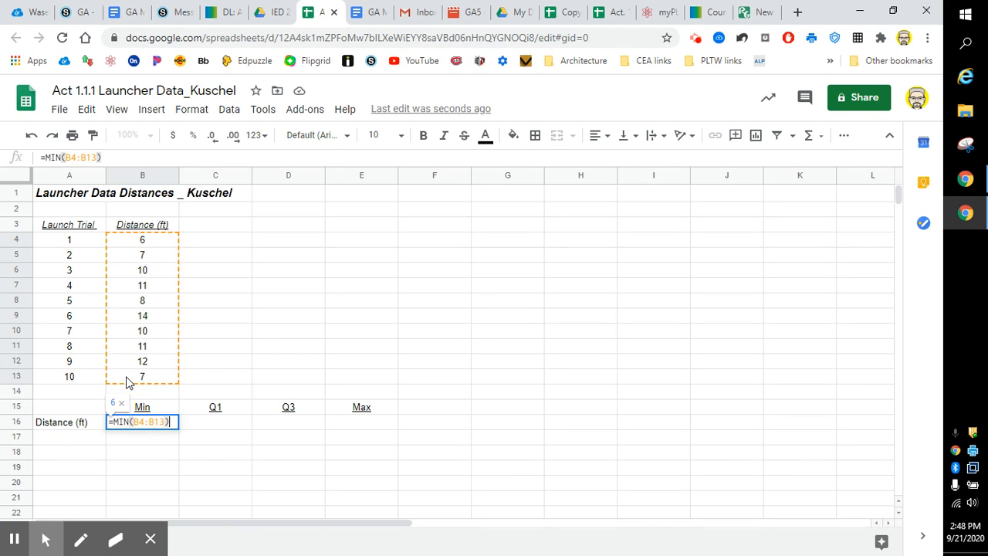
{"action": "key", "text": "Return"}
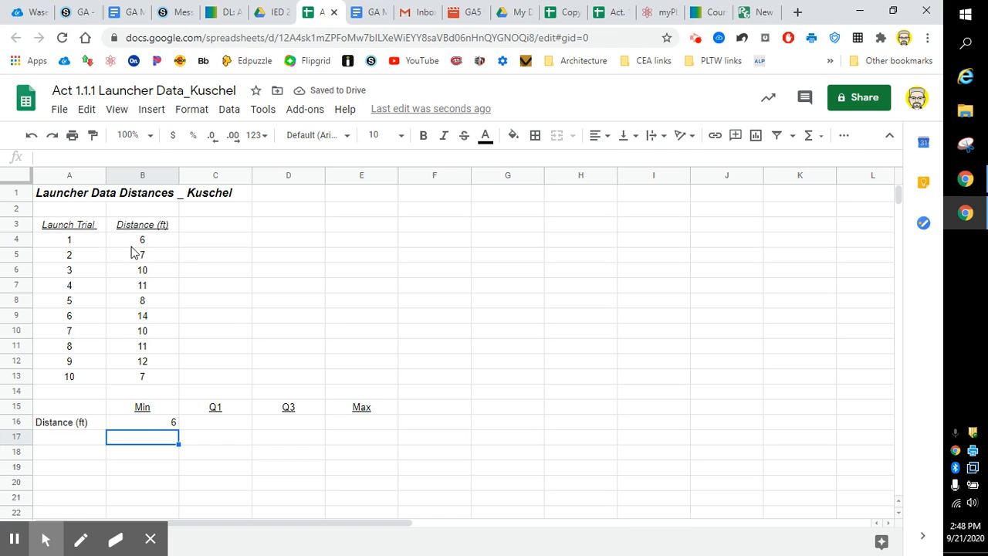
Step: Calculate the first quartile of the distances in cell C16 with the formula =QUARTILE(B4:B13,1)
{"action": "left_click", "coordinate": [206, 425]}
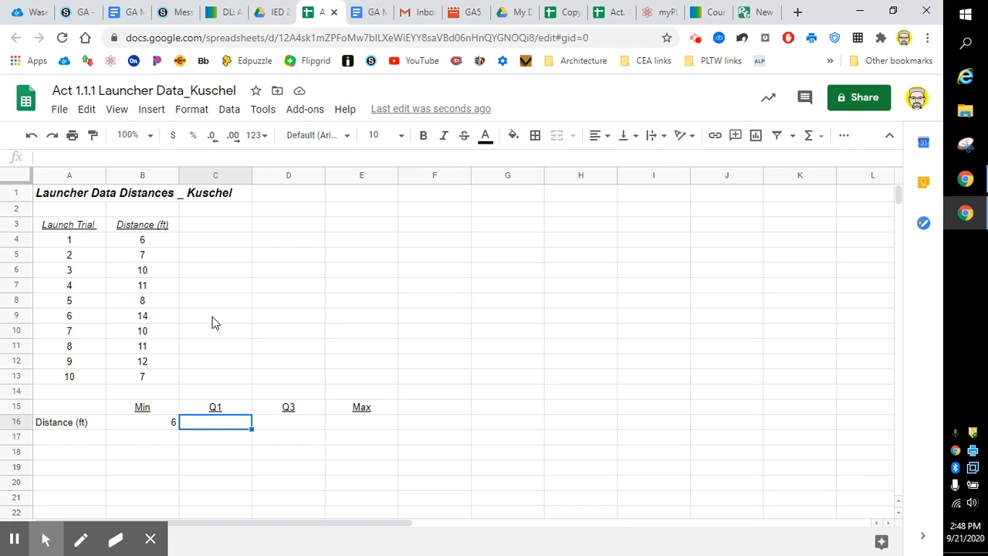
{"action": "type", "text": "="}
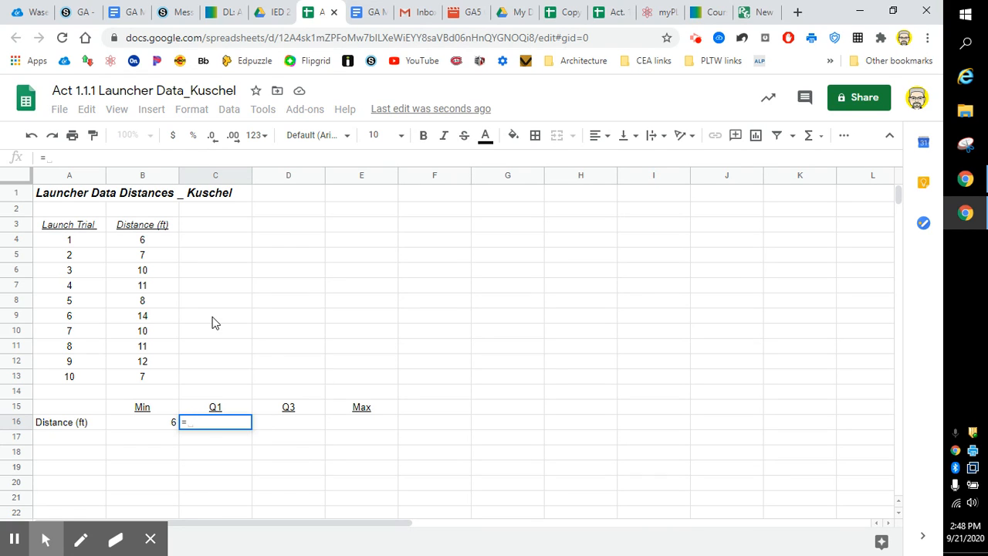
{"action": "type", "text": "q"}
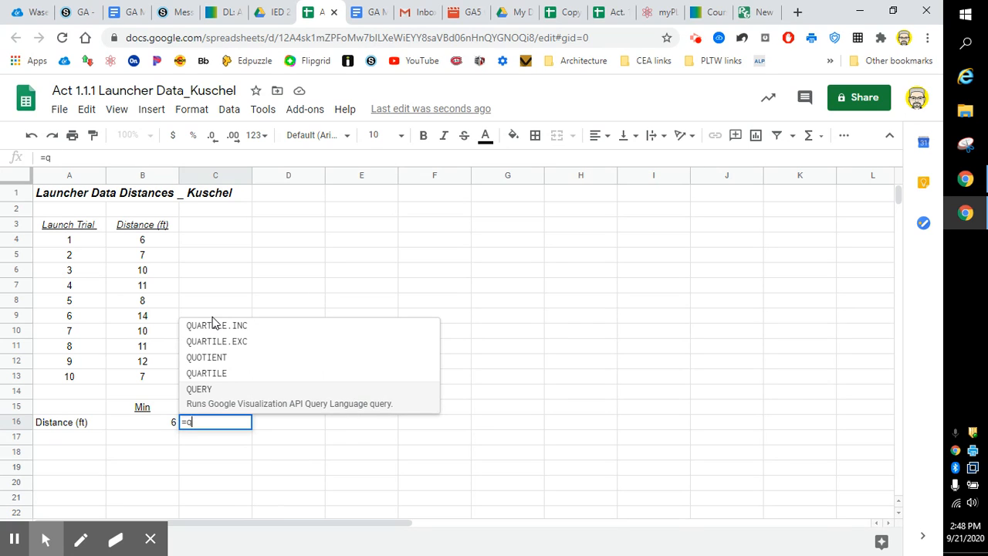
{"action": "left_click", "coordinate": [200, 378]}
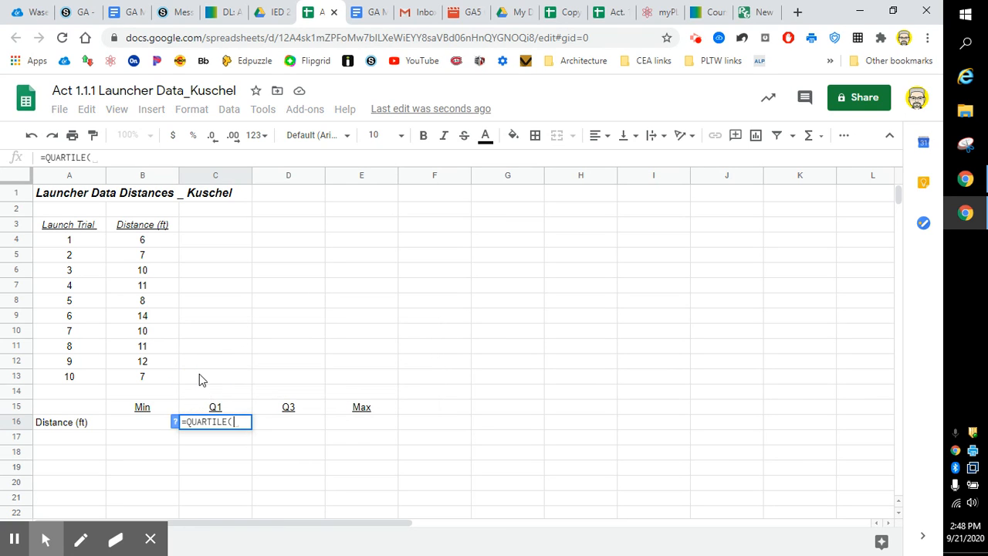
{"action": "left_click_drag", "start_coordinate": [147, 243], "coordinate": [152, 376]}
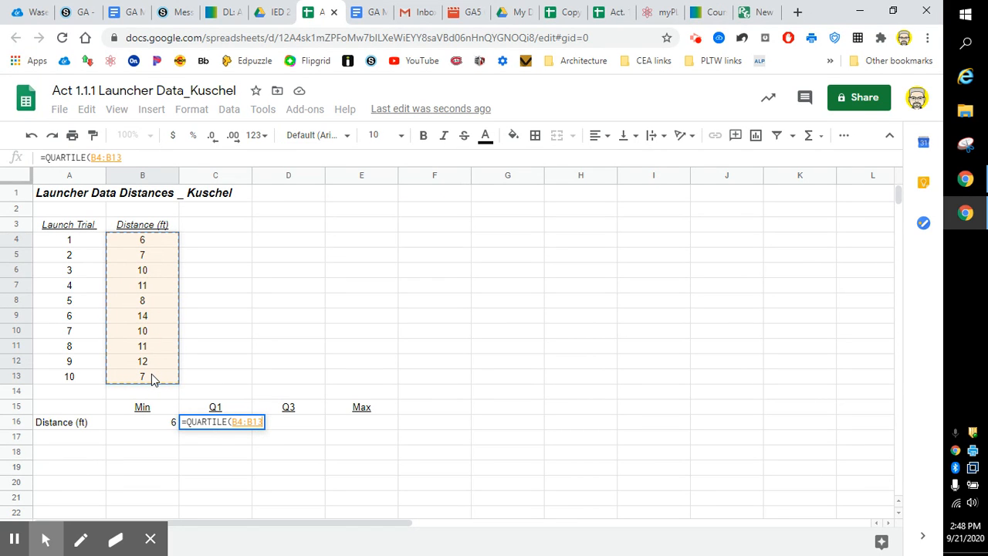
{"action": "type", "text": ", "}
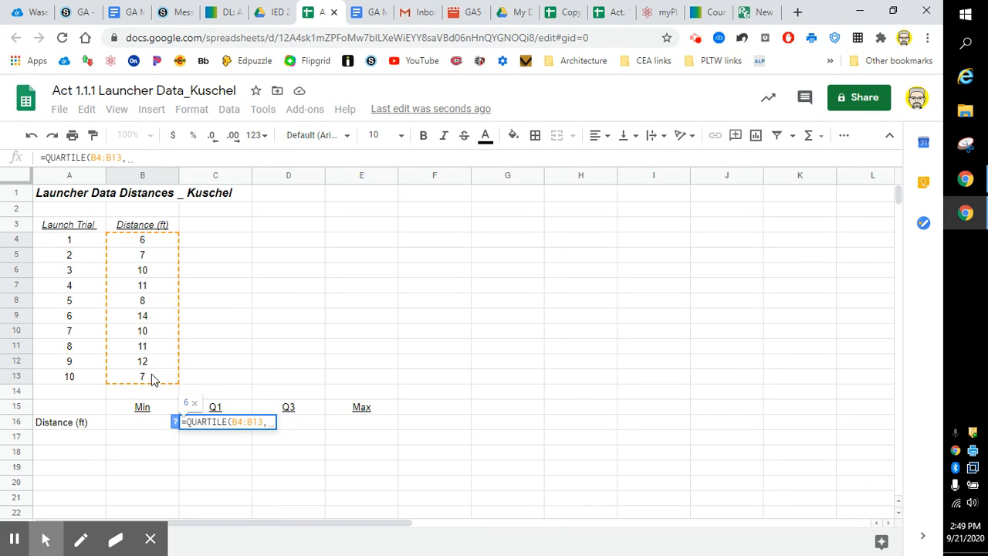
{"action": "type", "text": "1)"}
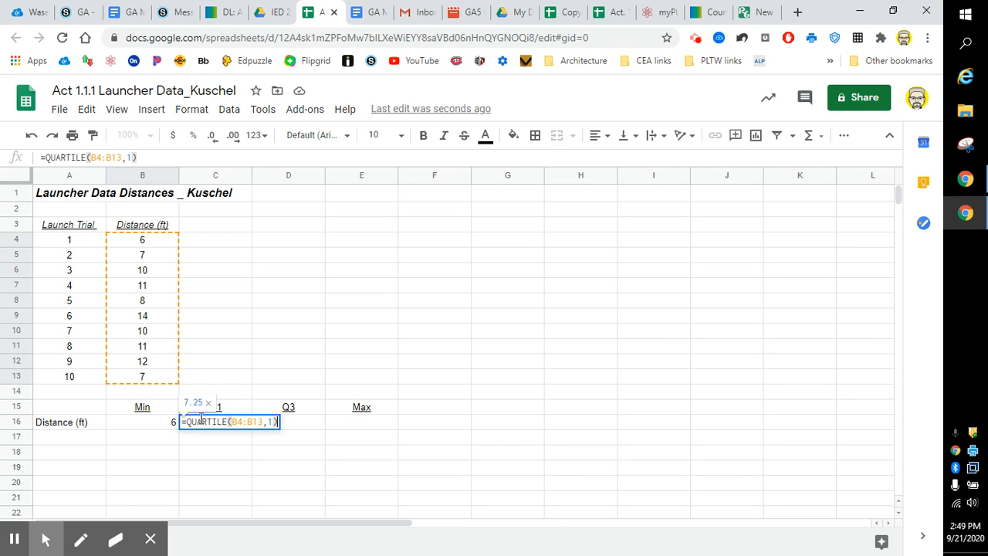
{"action": "key", "text": "Return"}
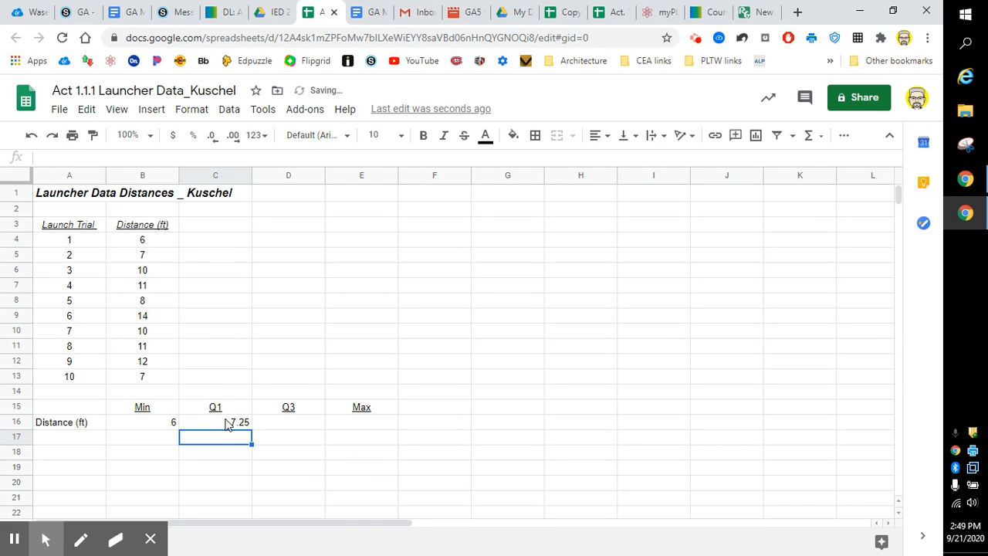
Step: Calculate the third quartile of the distances in cell D16 with the formula =QUARTILE(B4:B13,3)
{"action": "left_click", "coordinate": [289, 423]}
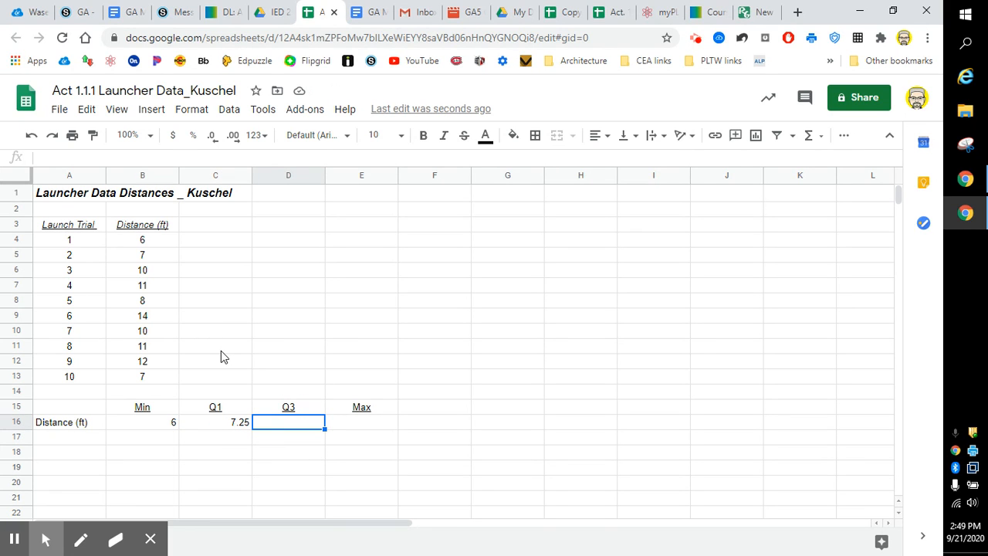
{"action": "type", "text": "=q"}
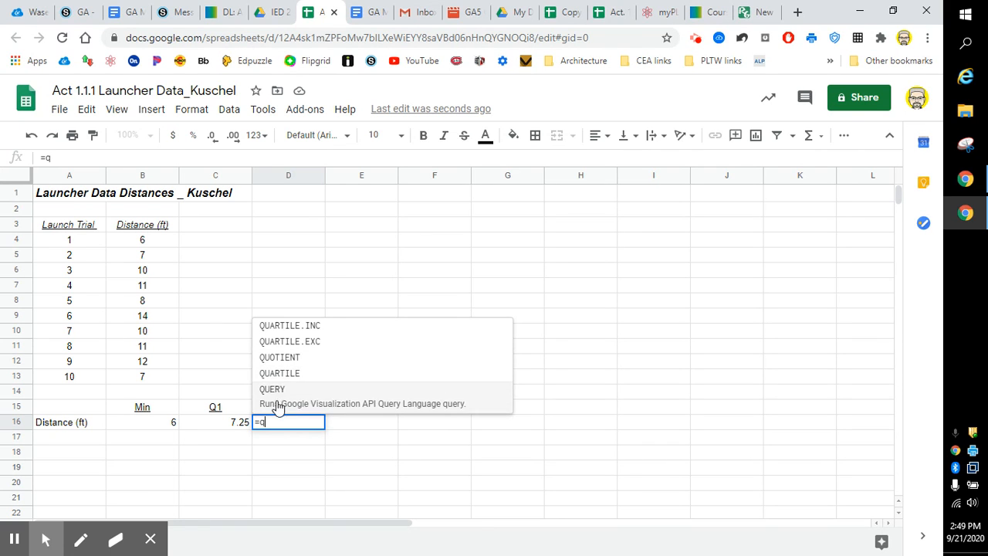
{"action": "left_click", "coordinate": [279, 373]}
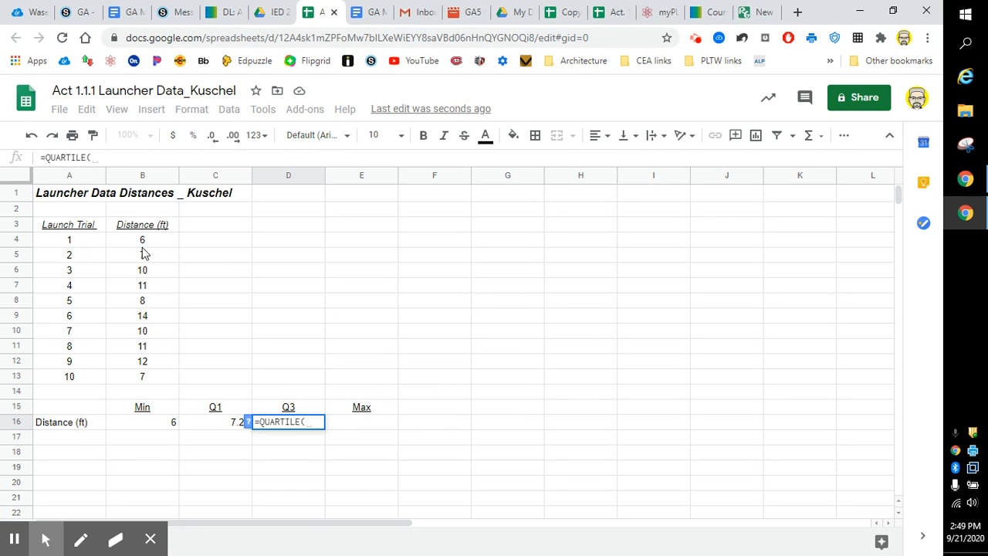
{"action": "left_click_drag", "start_coordinate": [143, 242], "coordinate": [145, 385]}
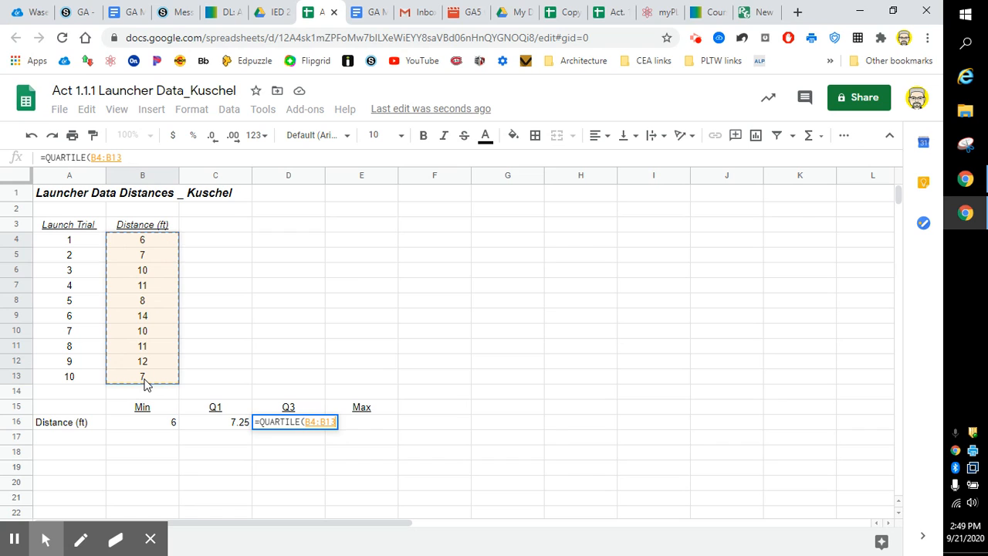
{"action": "type", "text": ",3"}
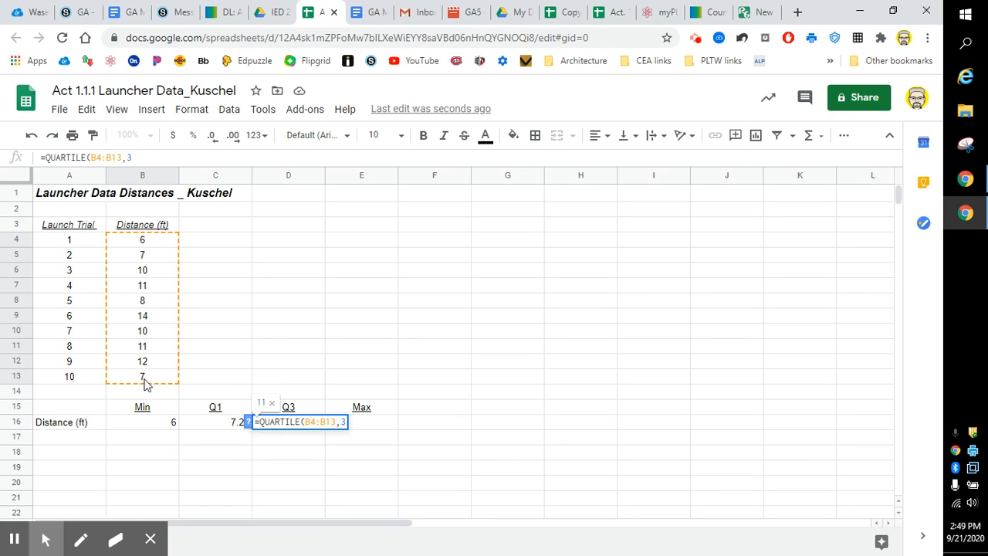
{"action": "type", "text": ")"}
{"action": "key", "text": "Return"}
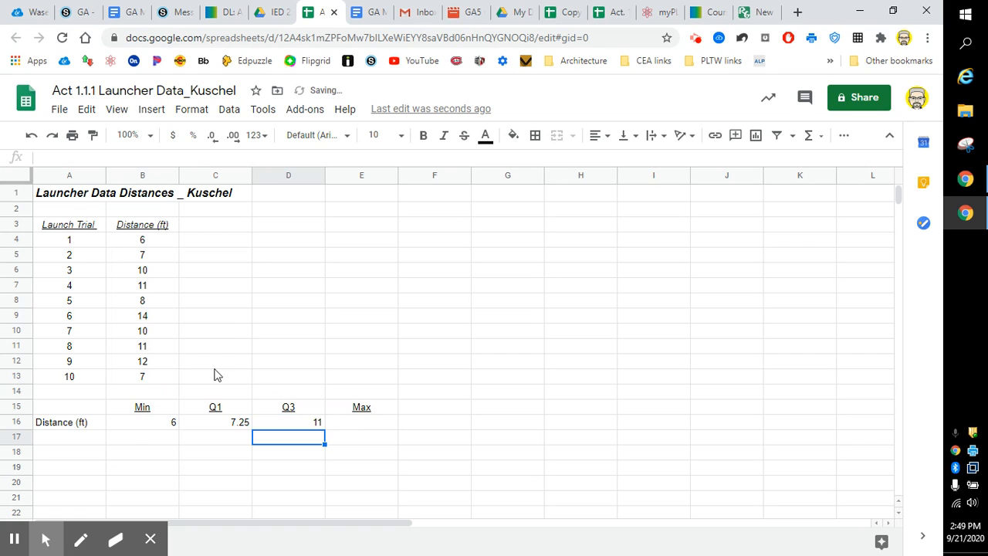
Step: Calculate the maximum distance in cell E16 with the formula =MAXA(B4:B13)
{"action": "left_click", "coordinate": [351, 423]}
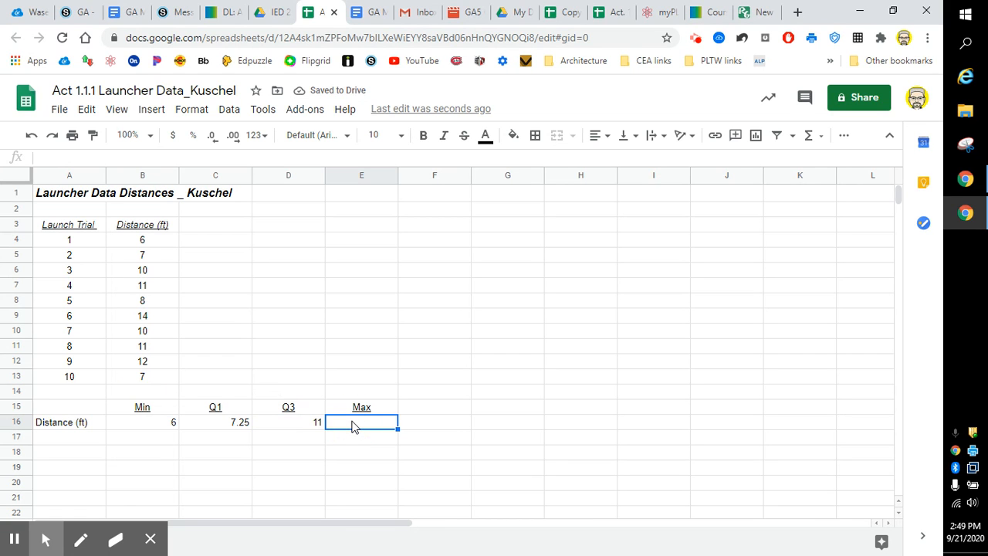
{"action": "type", "text": "=max"}
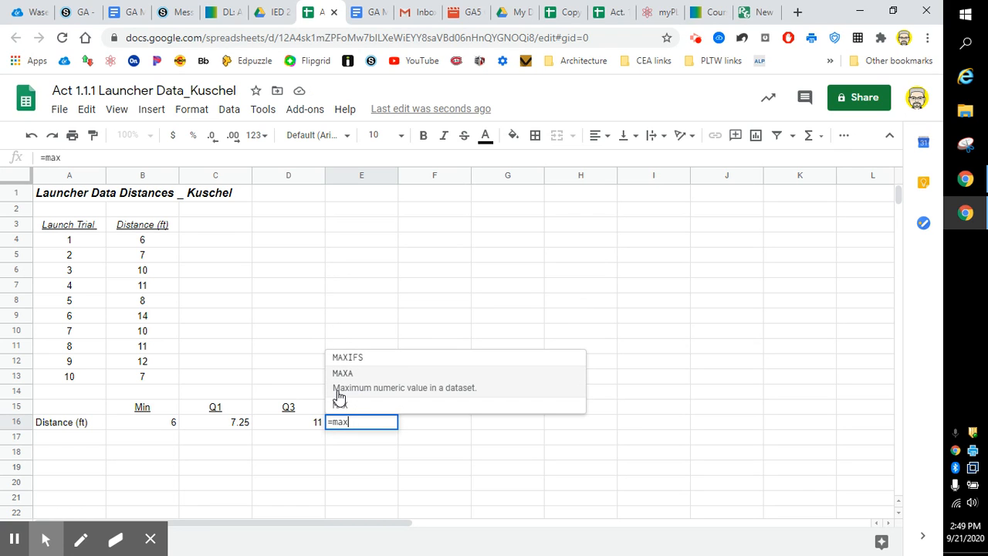
{"action": "left_click", "coordinate": [337, 396]}
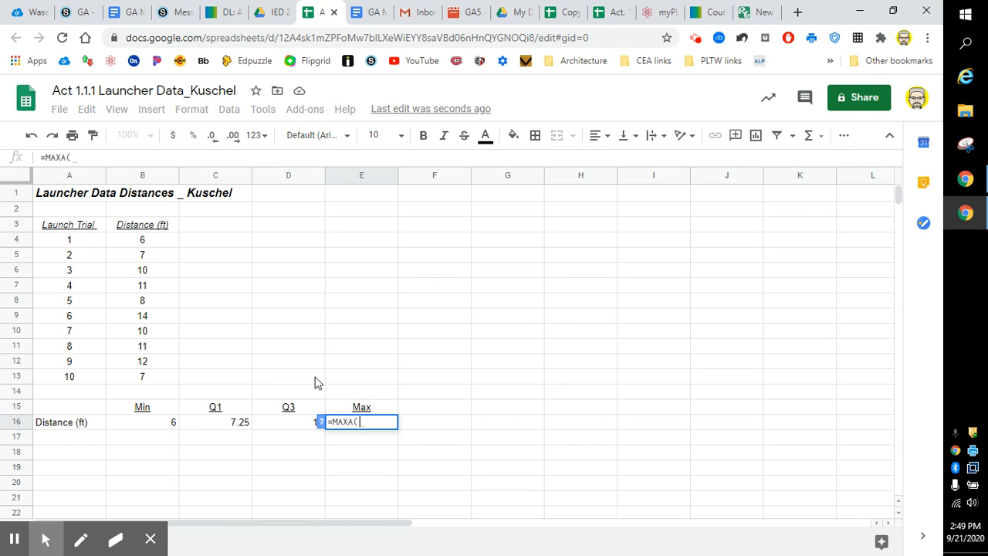
{"action": "left_click_drag", "start_coordinate": [142, 239], "coordinate": [145, 379]}
{"action": "type", "text": ")"}
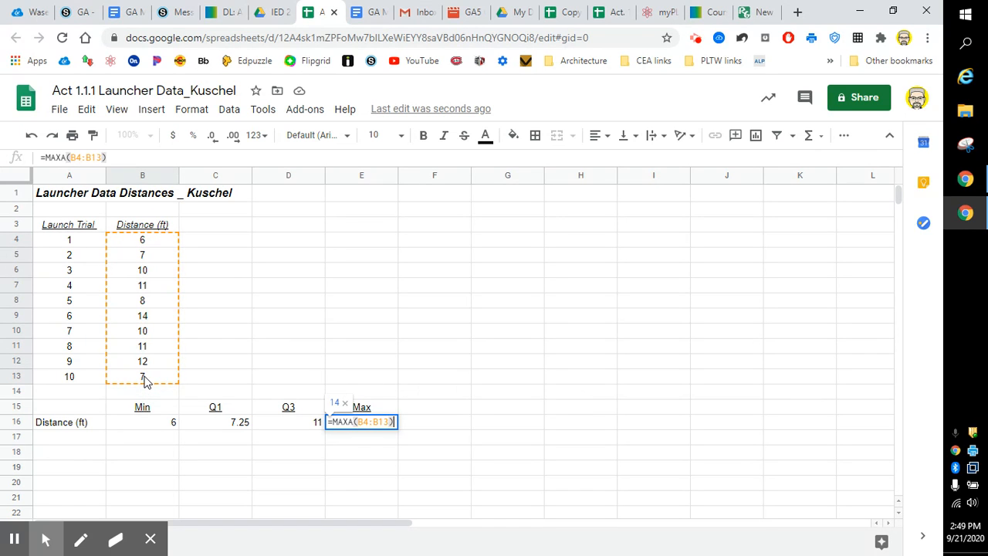
{"action": "key", "text": "Return"}
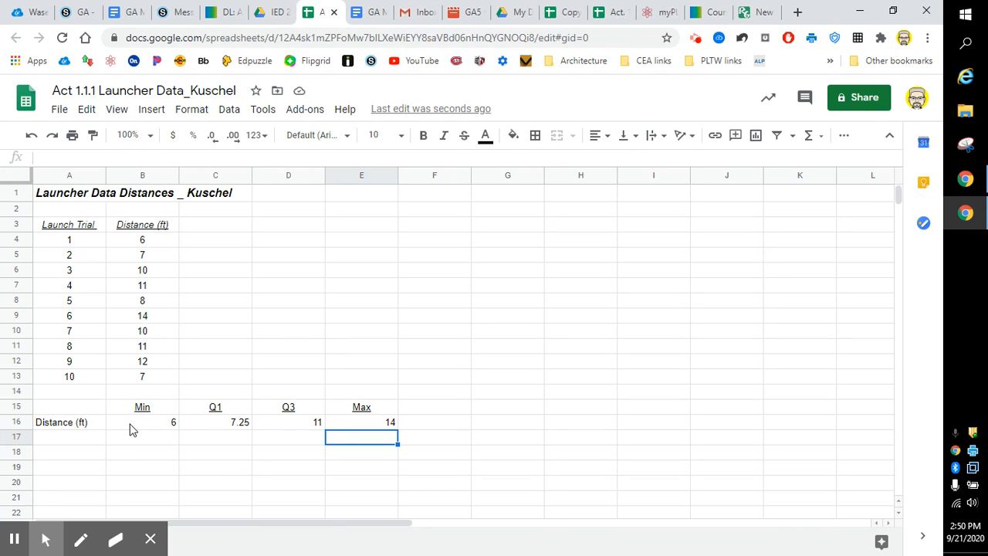
Step: Center-align the calculated summary values in the range B16:E16 under their headings
{"action": "left_click_drag", "start_coordinate": [165, 427], "coordinate": [369, 427]}
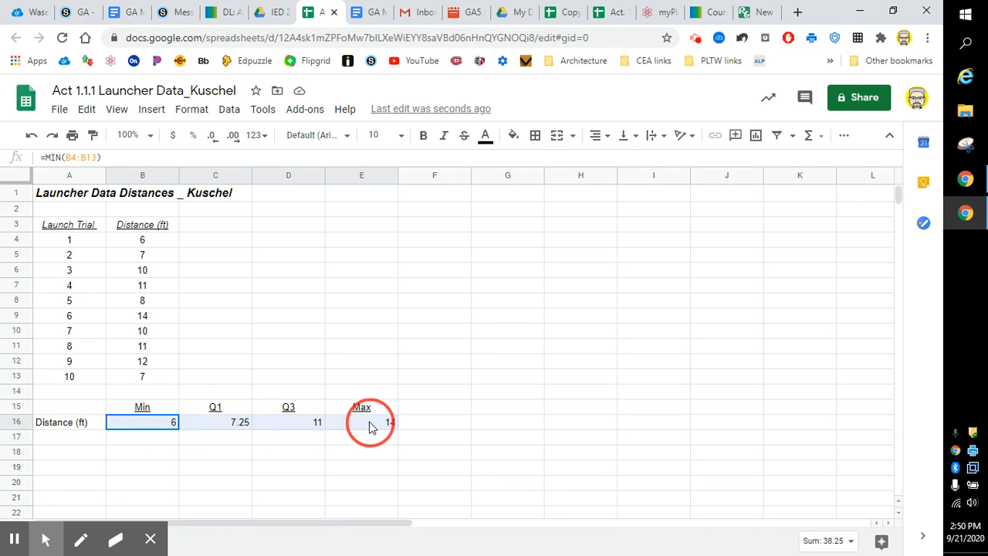
{"action": "left_click", "coordinate": [602, 136]}
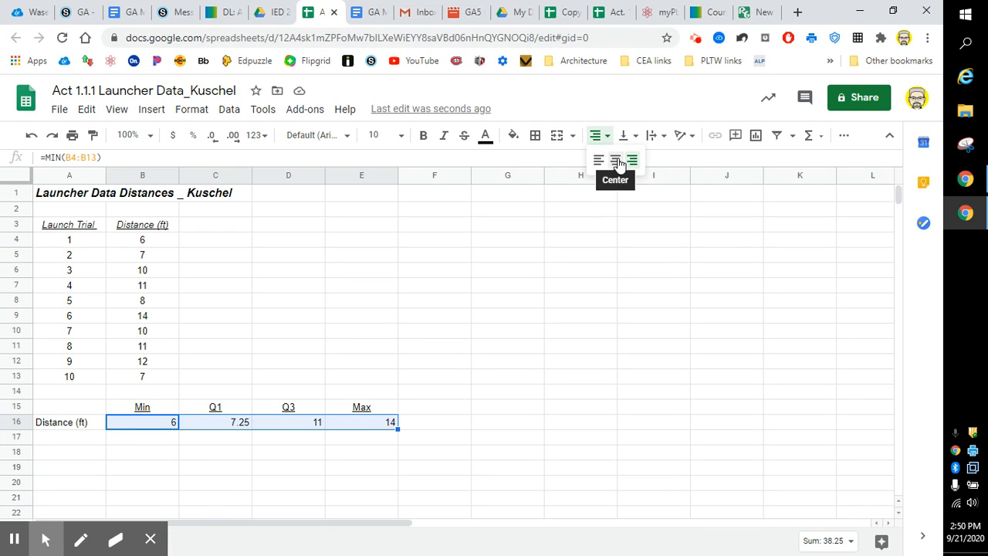
{"action": "left_click", "coordinate": [616, 164]}
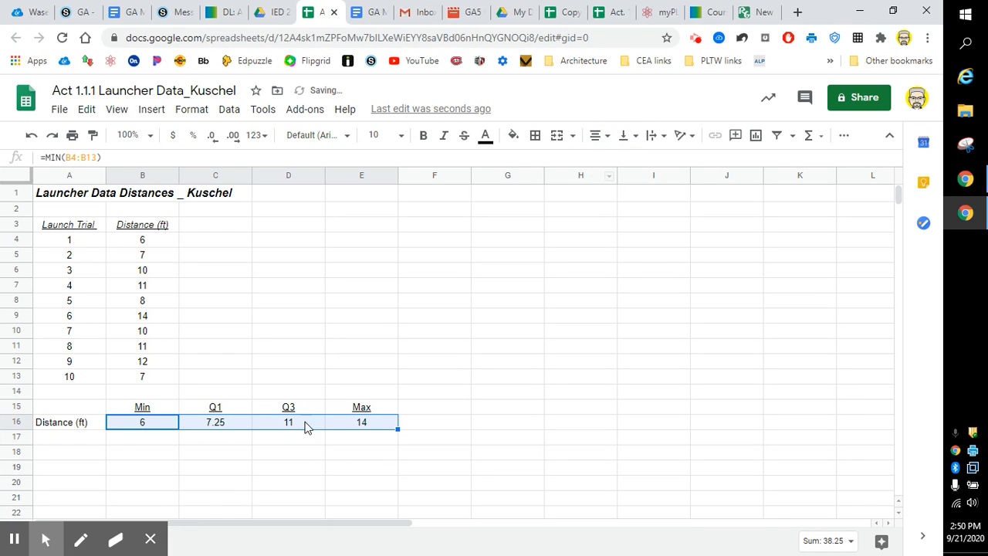
{"action": "left_click", "coordinate": [264, 472]}
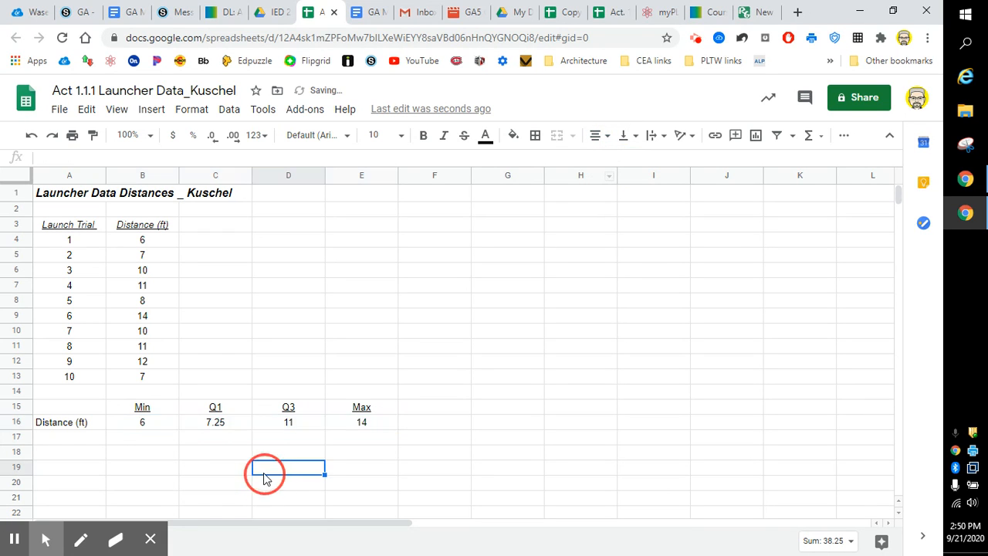
Step: Enter the label "Median =" in cell A18, below the summary table
{"action": "left_click", "coordinate": [52, 454]}
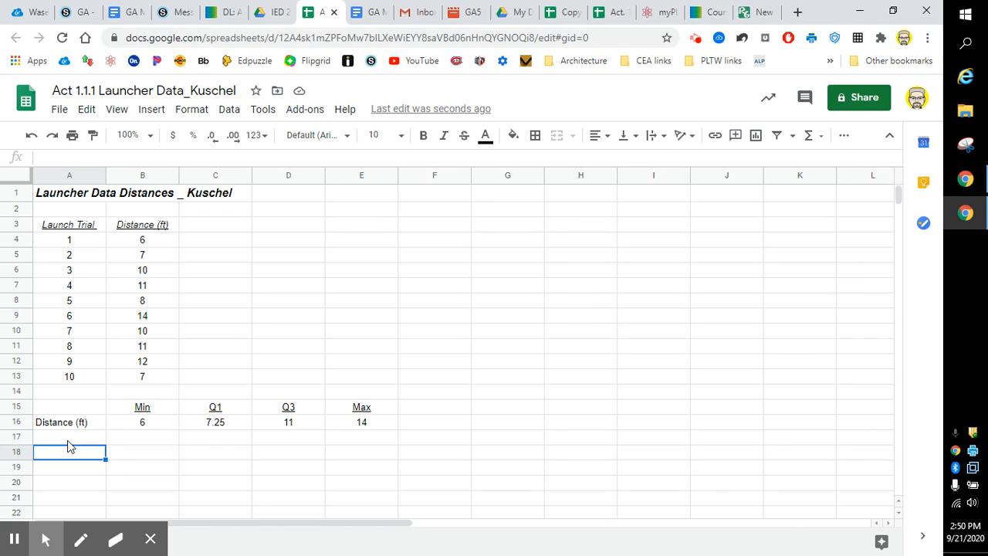
{"action": "type", "text": "Median ="}
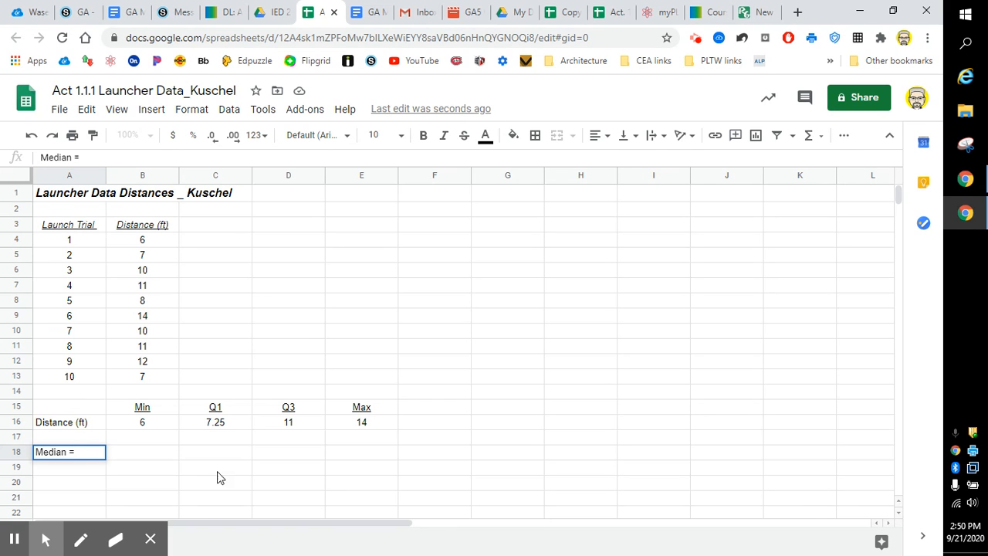
{"action": "left_click", "coordinate": [193, 471]}
Step: Calculate the median distance in cell B18 with the formula =MEDIAN(B4:B13)
{"action": "left_click", "coordinate": [138, 454]}
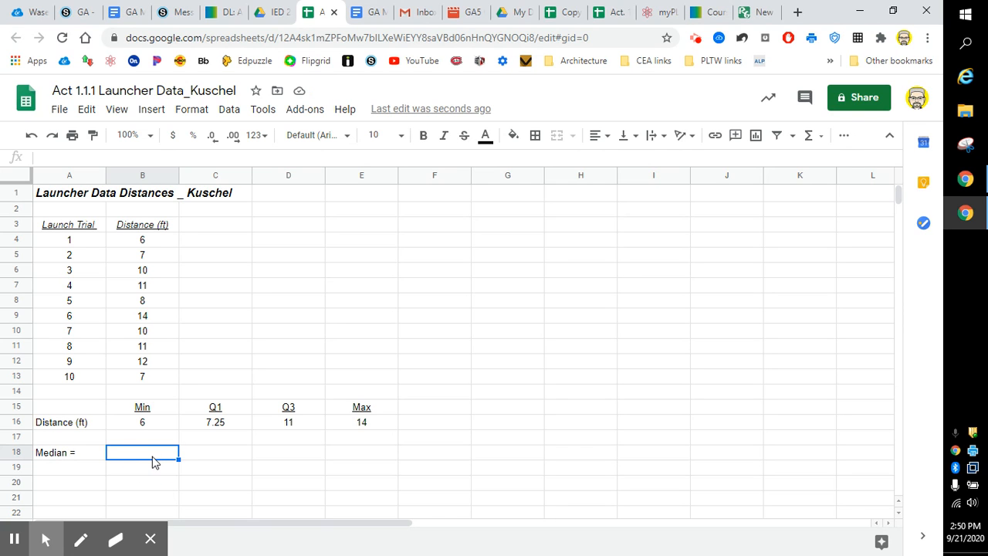
{"action": "type", "text": "="}
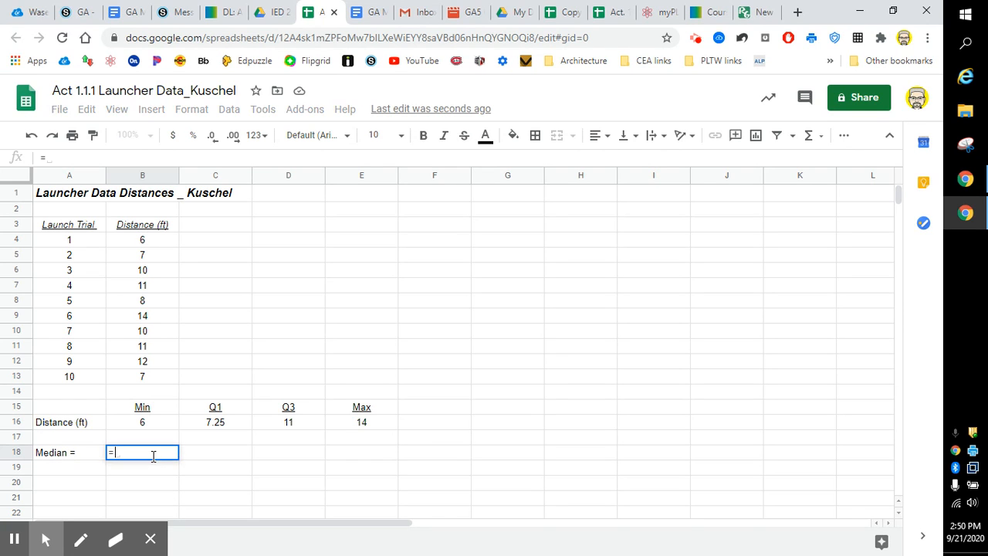
{"action": "type", "text": "med"}
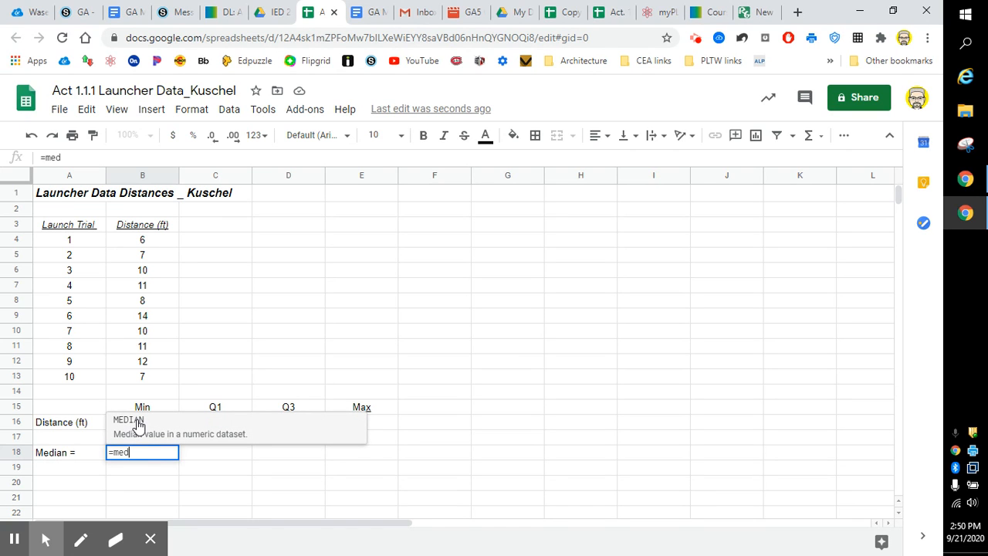
{"action": "left_click", "coordinate": [138, 425]}
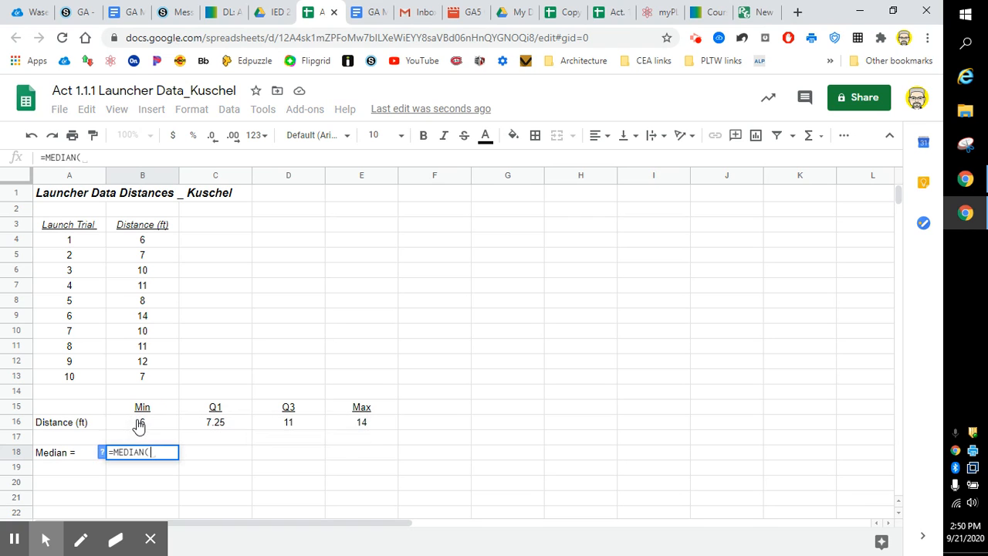
{"action": "left_click_drag", "start_coordinate": [158, 247], "coordinate": [162, 384]}
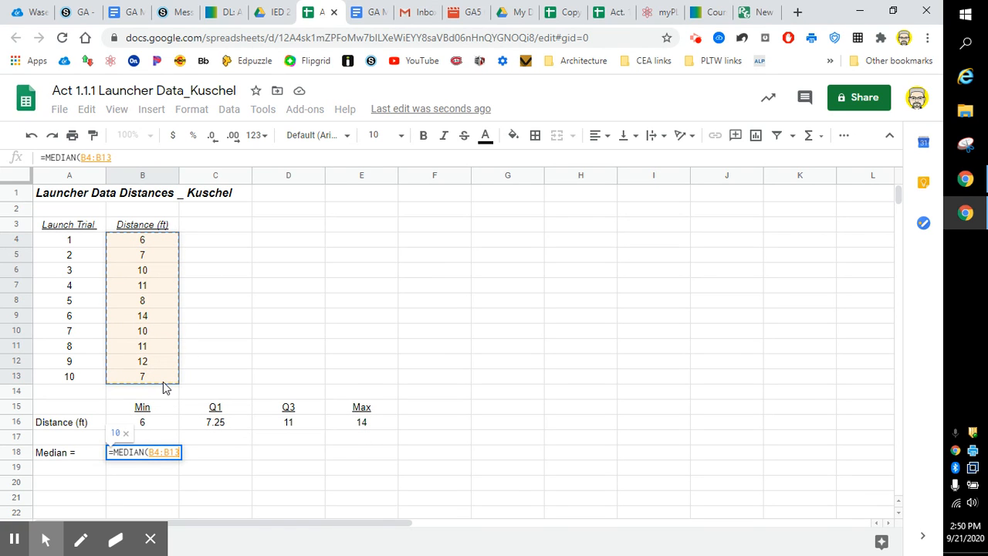
{"action": "type", "text": ")"}
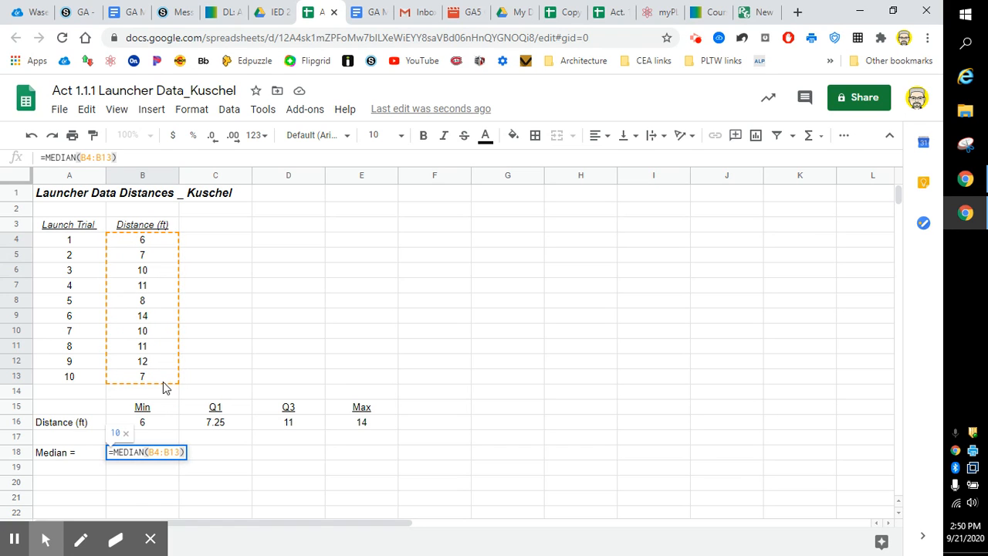
{"action": "key", "text": "Return"}
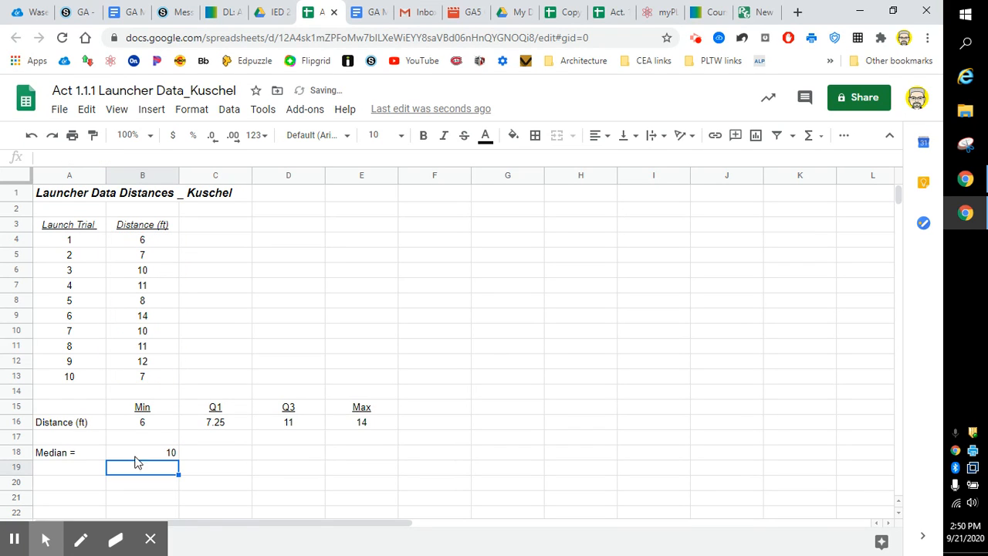
Step: Center-align the median value in cell B18 and select its label in cell A18
{"action": "left_click", "coordinate": [137, 452]}
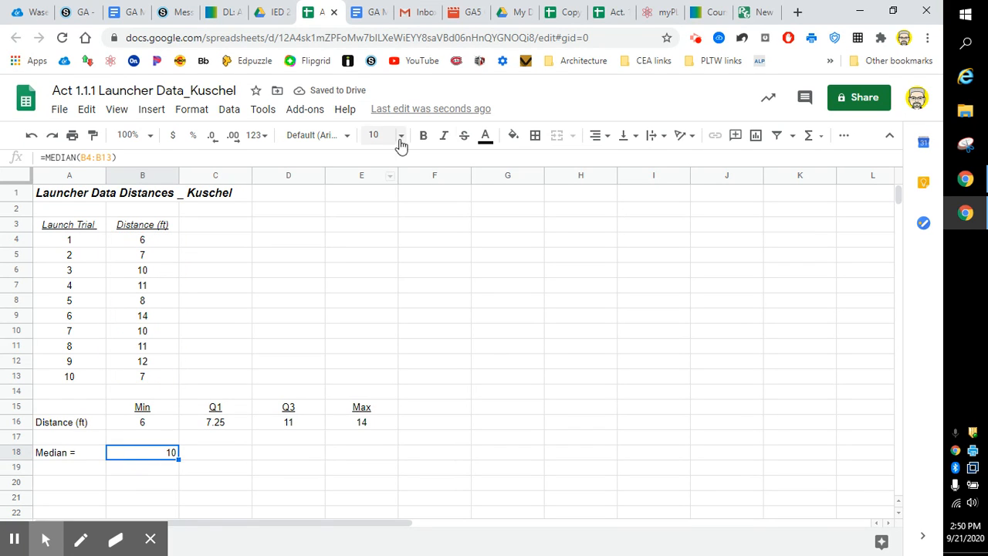
{"action": "left_click", "coordinate": [598, 137]}
{"action": "left_click", "coordinate": [615, 159]}
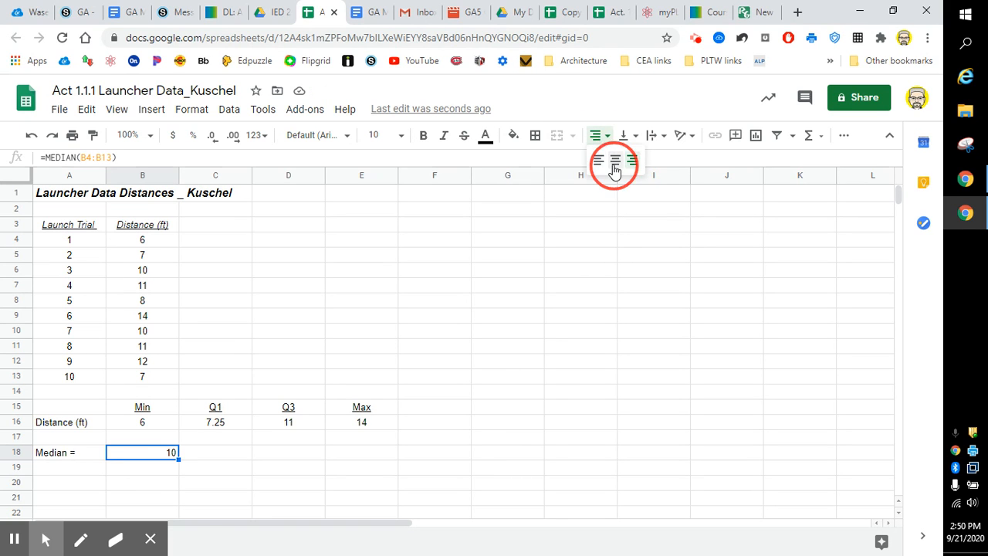
{"action": "left_click", "coordinate": [76, 454]}
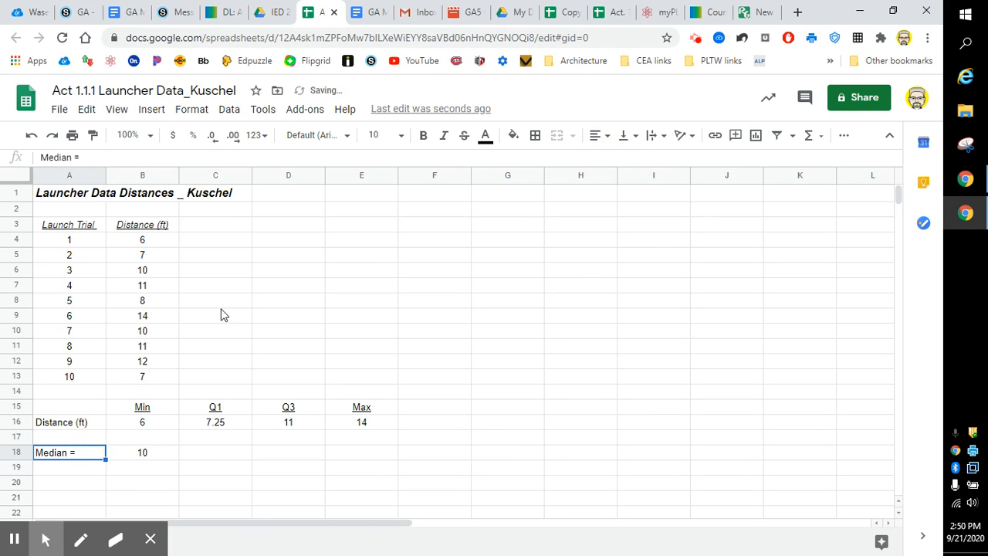
Step: Right-align the "Median =" label in cell A18
{"action": "left_click", "coordinate": [598, 137]}
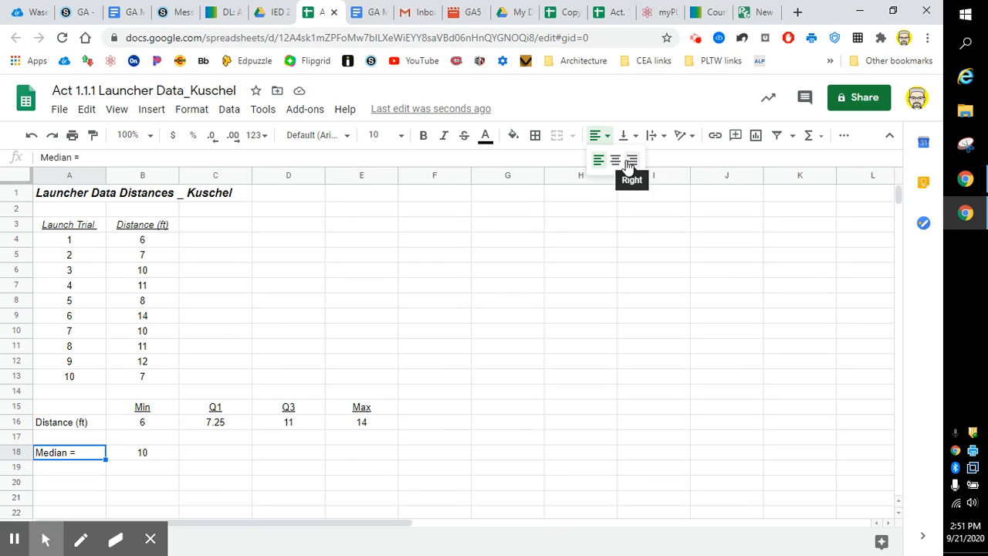
{"action": "left_click", "coordinate": [632, 160]}
{"action": "left_click", "coordinate": [186, 452]}
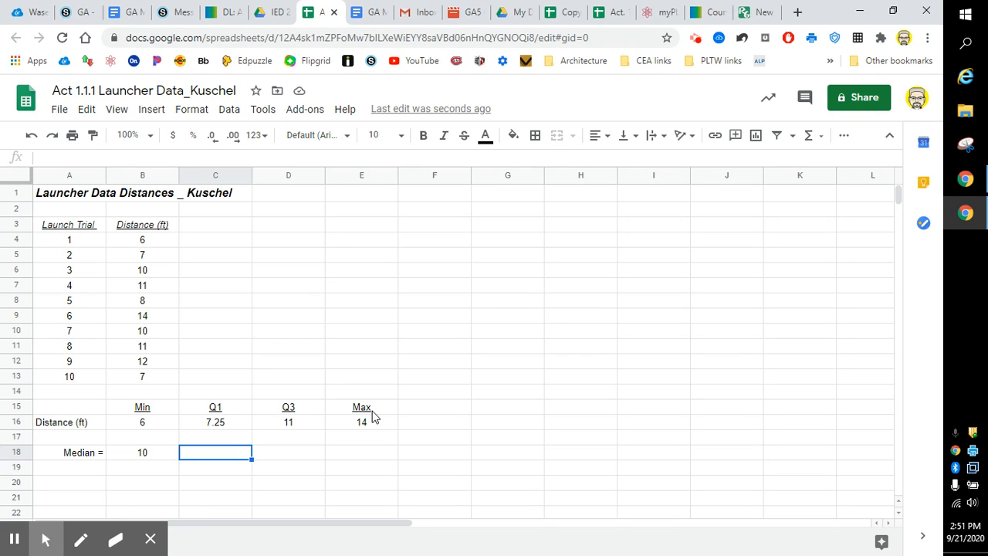
Step: Insert a chart from the distance summary row A16:E16
{"action": "scroll", "coordinate": [369, 411], "scroll_direction": "down", "scroll_amount": 1}
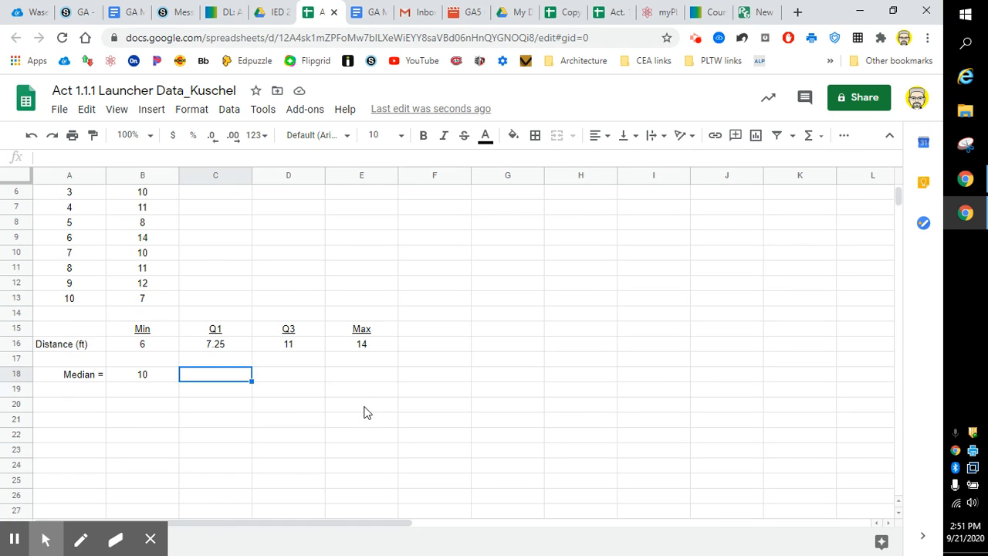
{"action": "scroll", "coordinate": [366, 412], "scroll_direction": "down", "scroll_amount": 1}
{"action": "scroll", "coordinate": [405, 385], "scroll_direction": "up", "scroll_amount": 1}
{"action": "left_click_drag", "start_coordinate": [44, 349], "coordinate": [368, 353]}
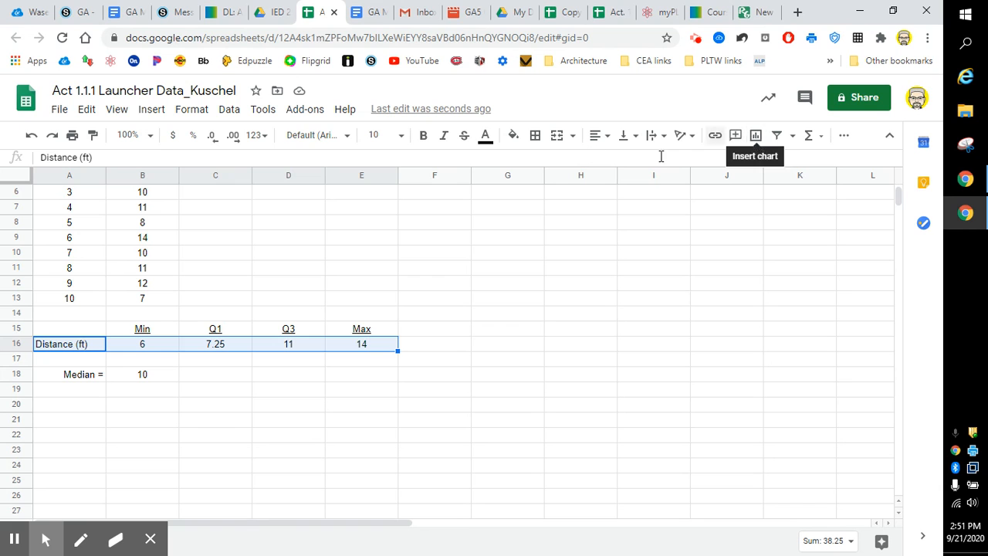
{"action": "left_click", "coordinate": [152, 110]}
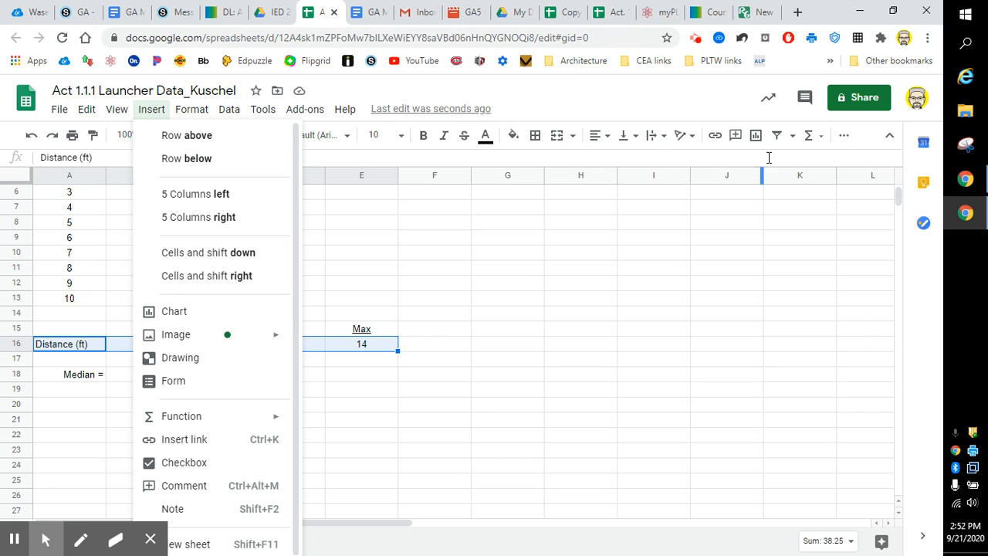
{"action": "left_click", "coordinate": [754, 137]}
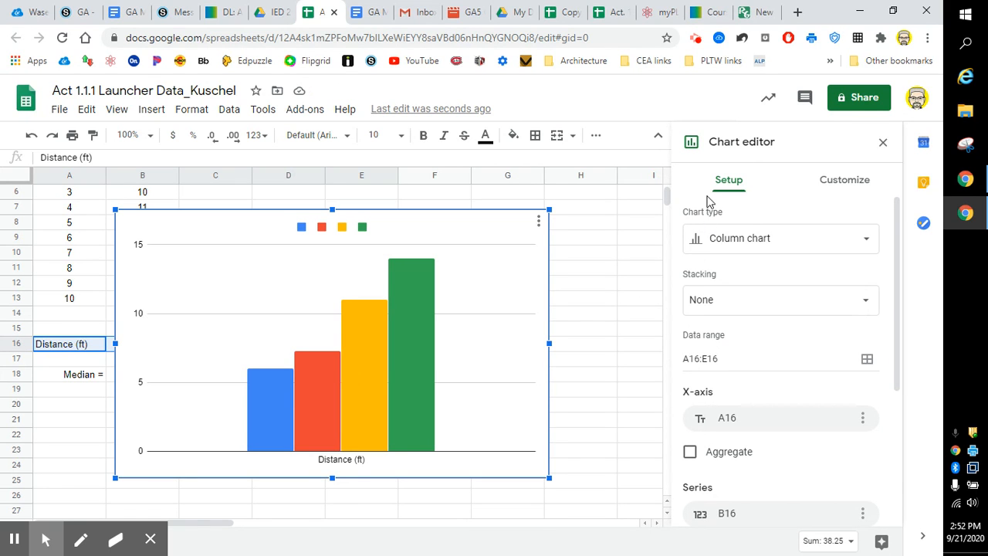
Step: Change the chart type from column to candlestick to make a box-and-whisker plot
{"action": "left_click", "coordinate": [865, 240]}
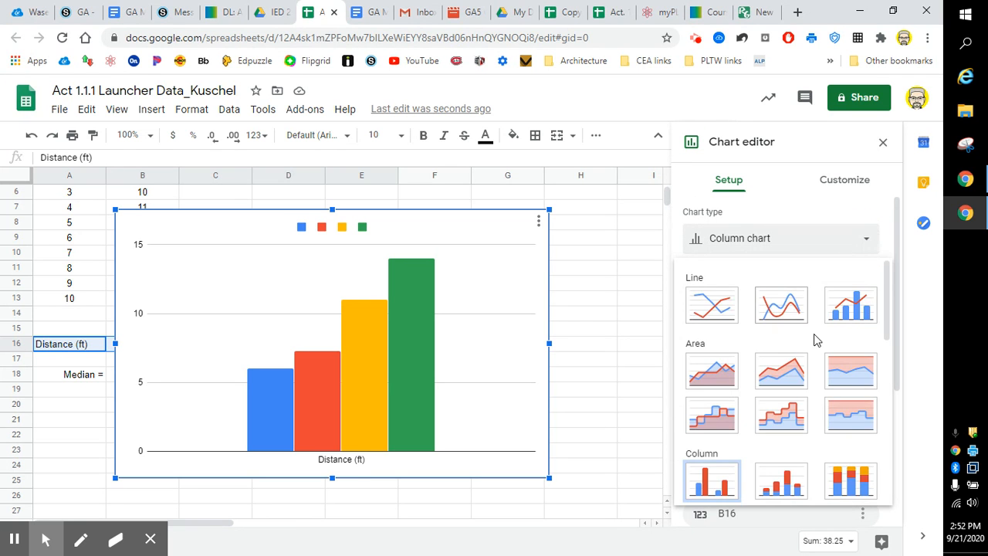
{"action": "scroll", "coordinate": [812, 337], "scroll_direction": "down", "scroll_amount": 7}
{"action": "scroll", "coordinate": [812, 337], "scroll_direction": "down", "scroll_amount": 3}
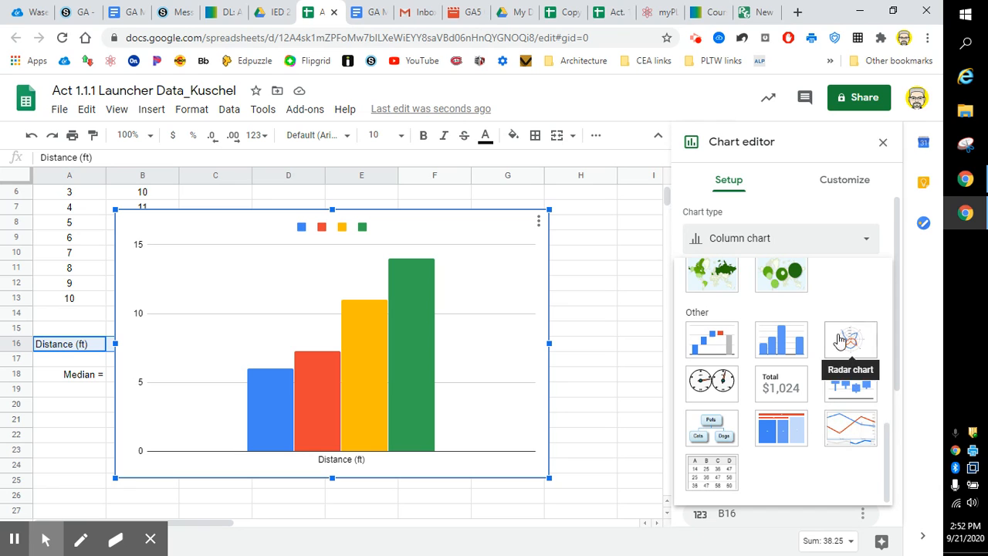
{"action": "left_click", "coordinate": [845, 389]}
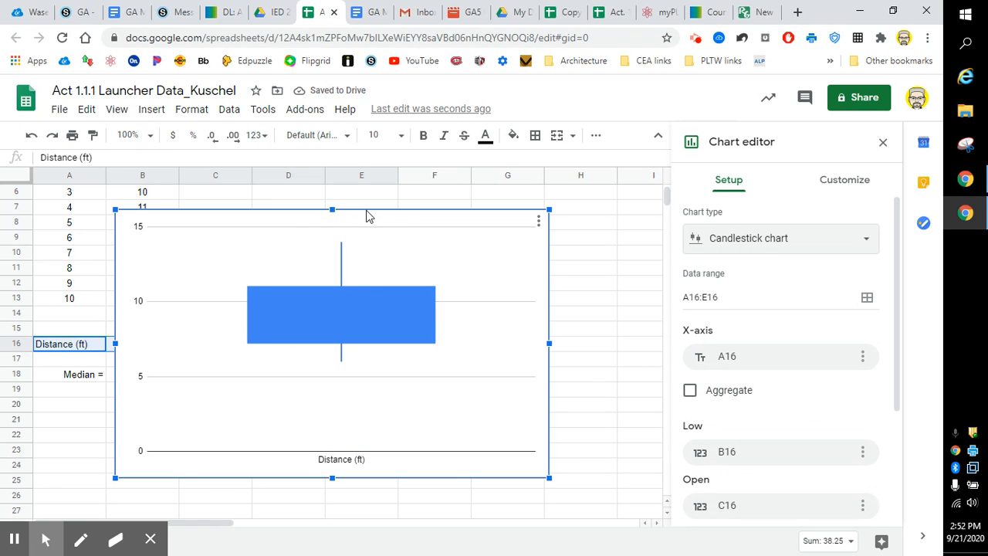
Step: Move the candlestick chart below the median row, with its upper-left corner at cell A20
{"action": "left_click_drag", "start_coordinate": [368, 213], "coordinate": [277, 401]}
{"action": "left_click", "coordinate": [514, 346]}
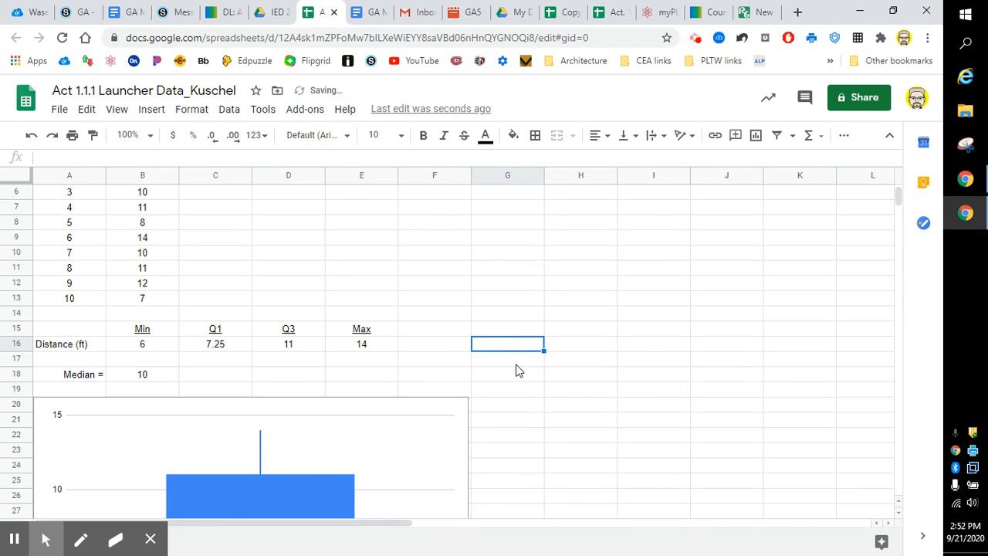
{"action": "scroll", "coordinate": [525, 401], "scroll_direction": "down", "scroll_amount": 2}
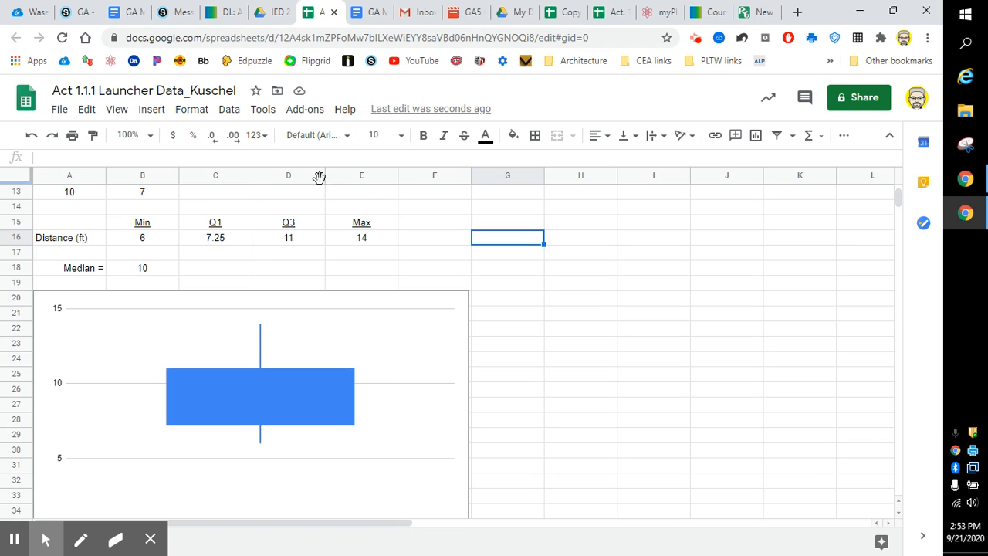
Step: Start a new drawing and draw a straight horizontal line about 2.8 ruler units long
{"action": "left_click", "coordinate": [150, 116]}
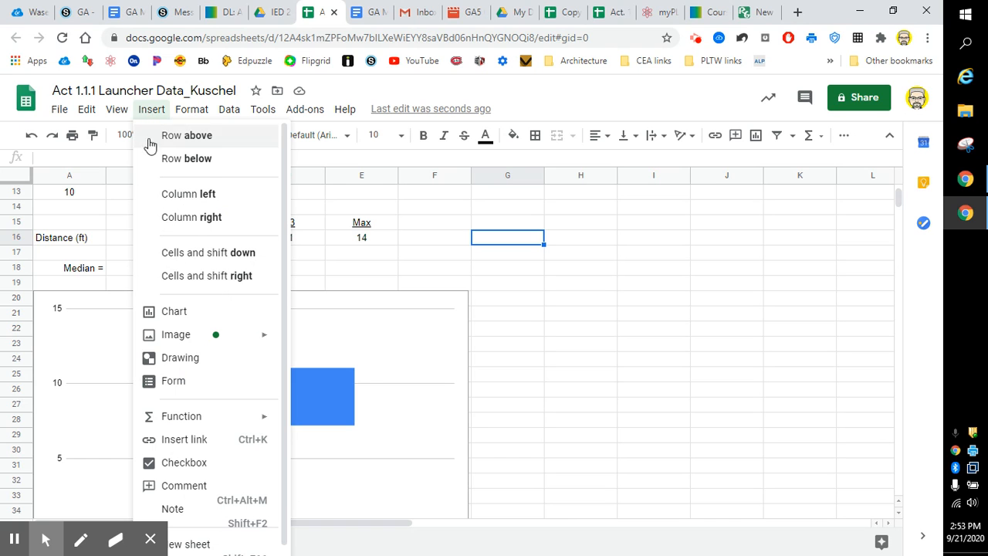
{"action": "left_click", "coordinate": [168, 361]}
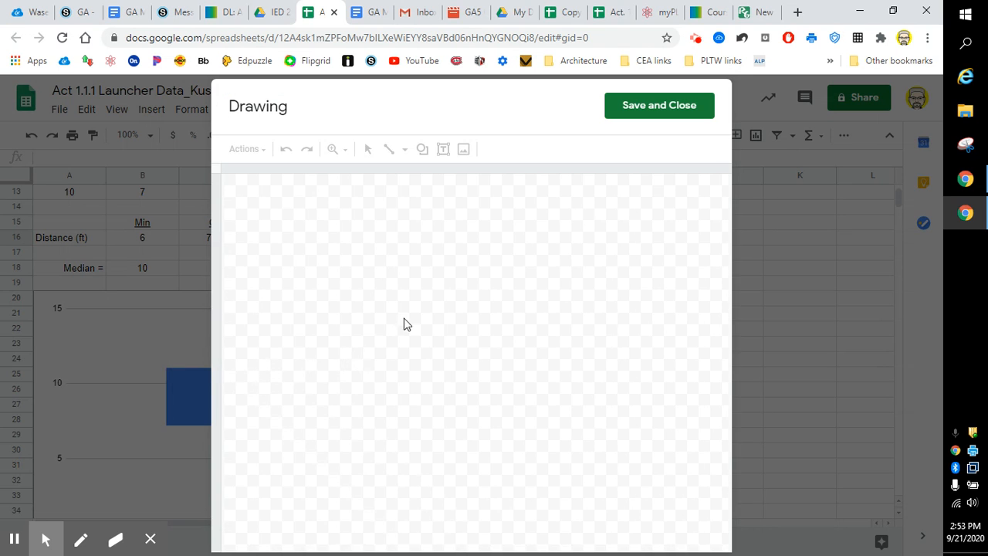
{"action": "left_click", "coordinate": [390, 152]}
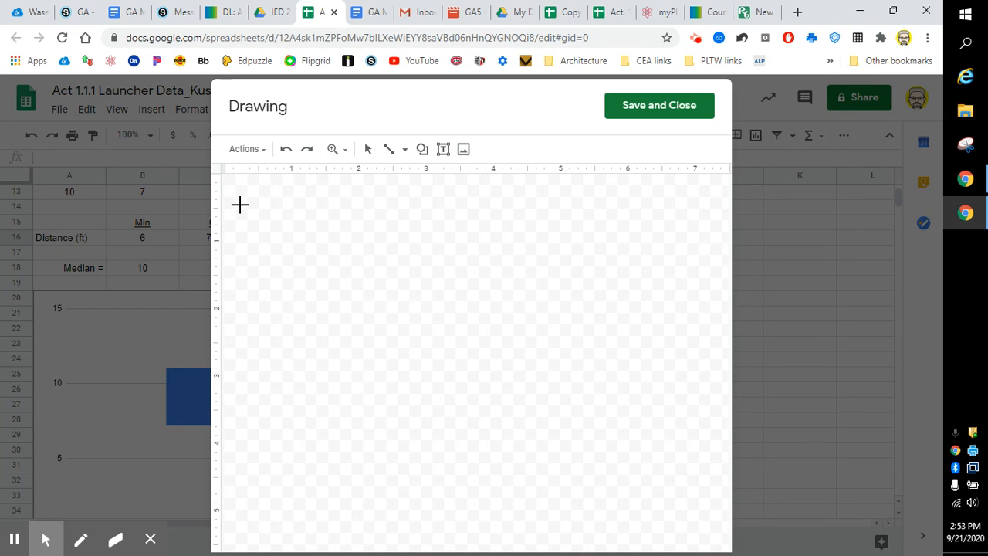
{"action": "left_click_drag", "start_coordinate": [276, 275], "coordinate": [463, 286]}
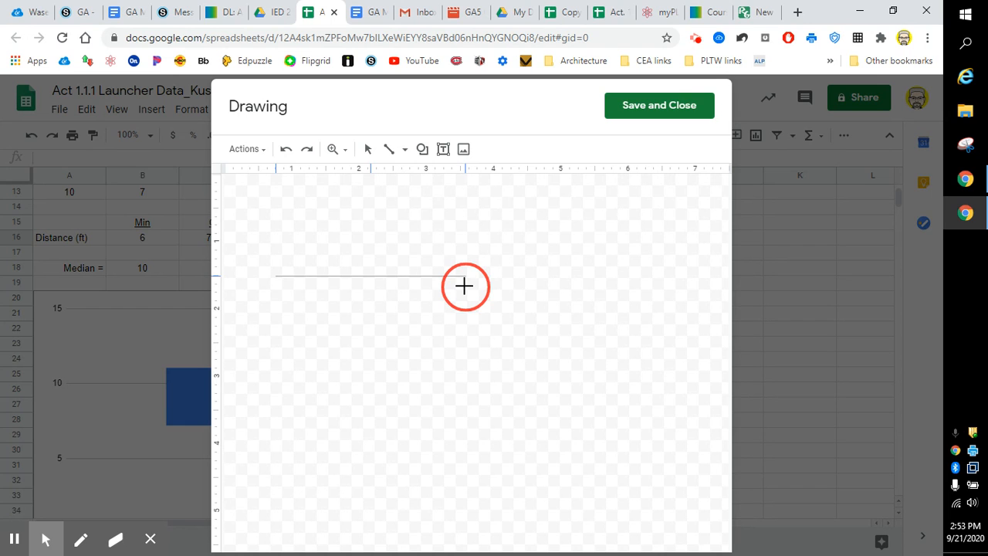
{"action": "left_click_drag", "start_coordinate": [464, 287], "coordinate": [464, 286]}
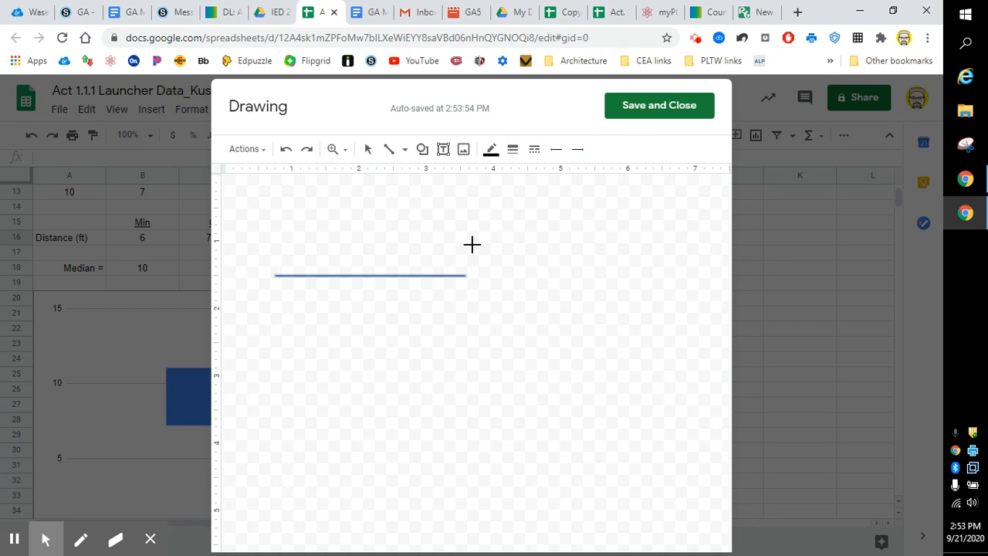
Step: Color the drawn line red and save the drawing into the sheet
{"action": "left_click", "coordinate": [492, 152]}
{"action": "left_click", "coordinate": [510, 216]}
{"action": "left_click", "coordinate": [654, 108]}
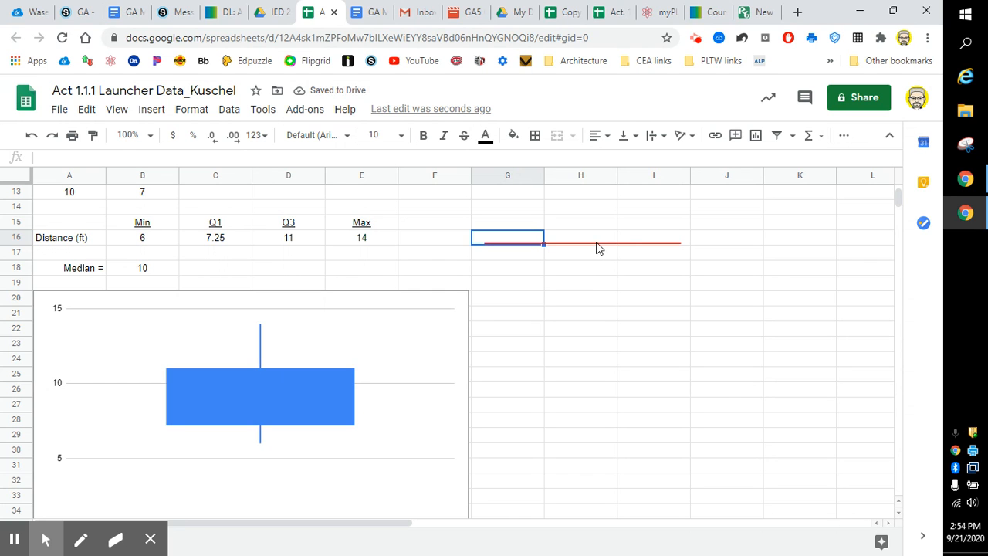
Step: Place the red line across the chart's box at the 10 gridline to mark the median
{"action": "mouse_move", "coordinate": [597, 243]}
{"action": "left_mouse_down"}
{"action": "mouse_move", "coordinate": [577, 293]}
{"action": "mouse_move", "coordinate": [581, 285]}
{"action": "left_mouse_up"}
{"action": "left_click", "coordinate": [590, 244]}
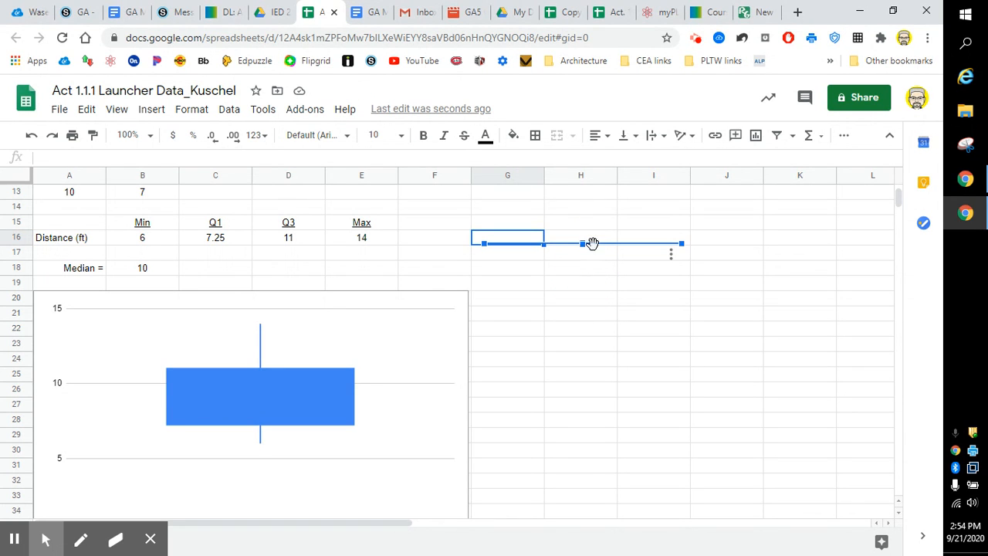
{"action": "mouse_move", "coordinate": [592, 243]}
{"action": "left_mouse_down"}
{"action": "mouse_move", "coordinate": [529, 313]}
{"action": "mouse_move", "coordinate": [374, 399]}
{"action": "mouse_move", "coordinate": [293, 407]}
{"action": "mouse_move", "coordinate": [270, 387]}
{"action": "left_mouse_up"}
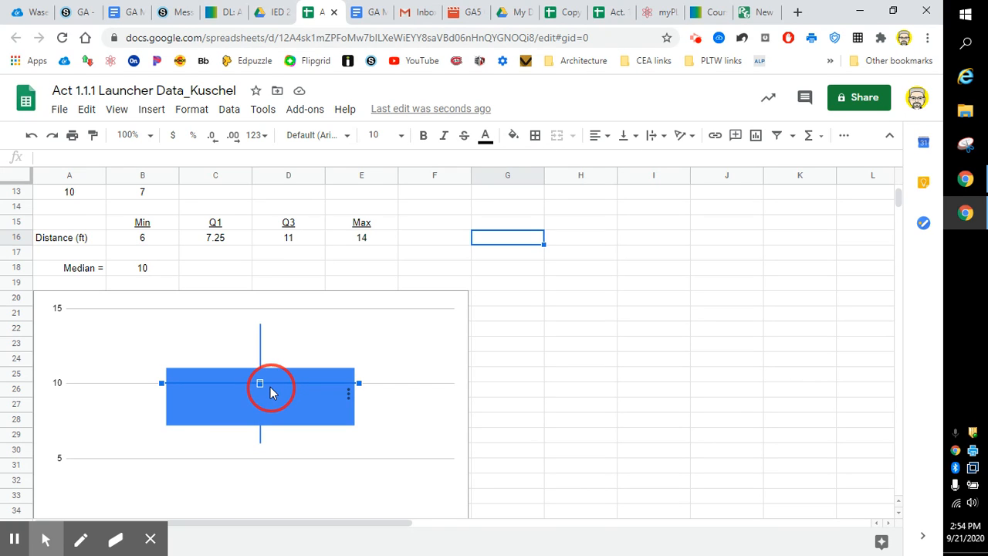
{"action": "left_click_drag", "start_coordinate": [270, 387], "coordinate": [270, 388]}
{"action": "left_click", "coordinate": [536, 376]}
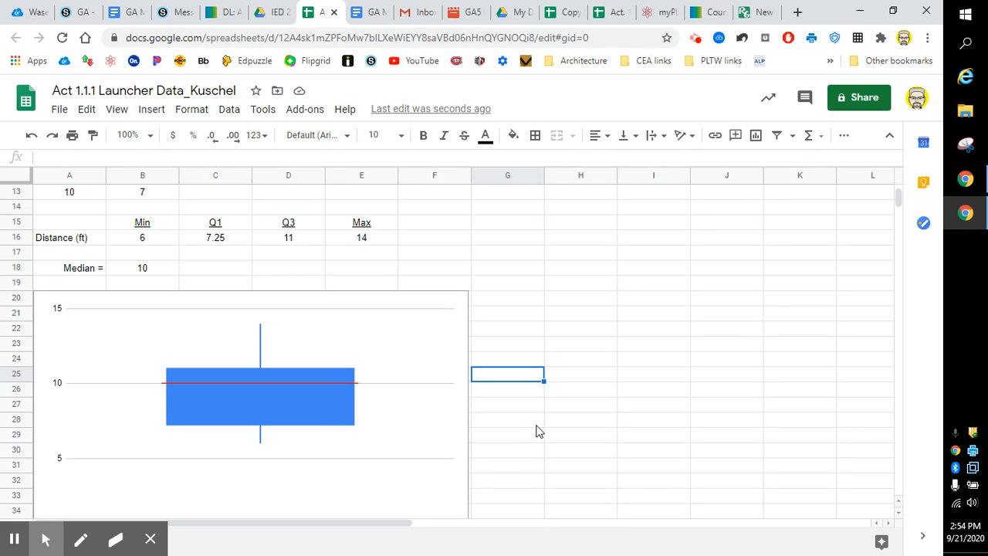
Step: Add the title "Launcher Data" to the candlestick chart and close the chart settings
{"action": "left_click", "coordinate": [412, 390]}
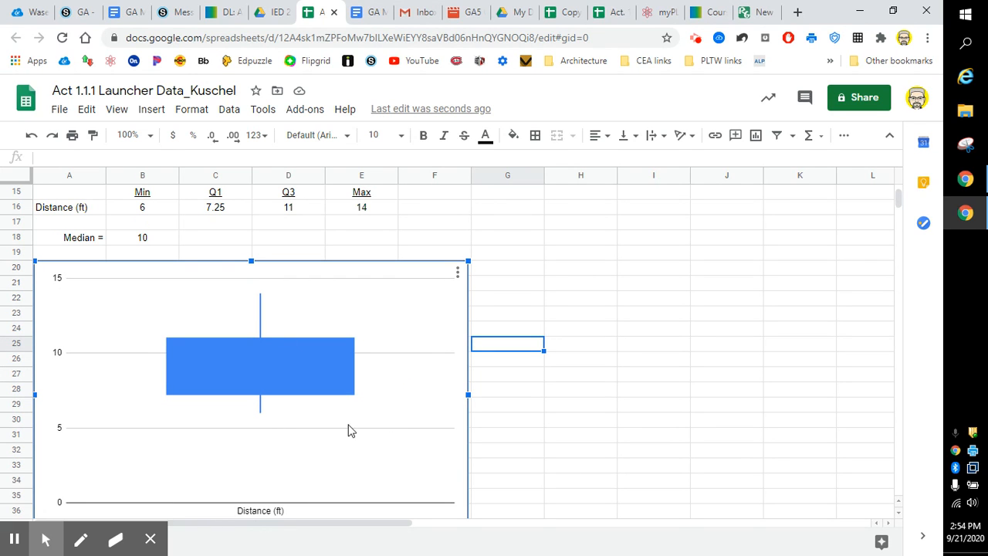
{"action": "double_click", "coordinate": [393, 406]}
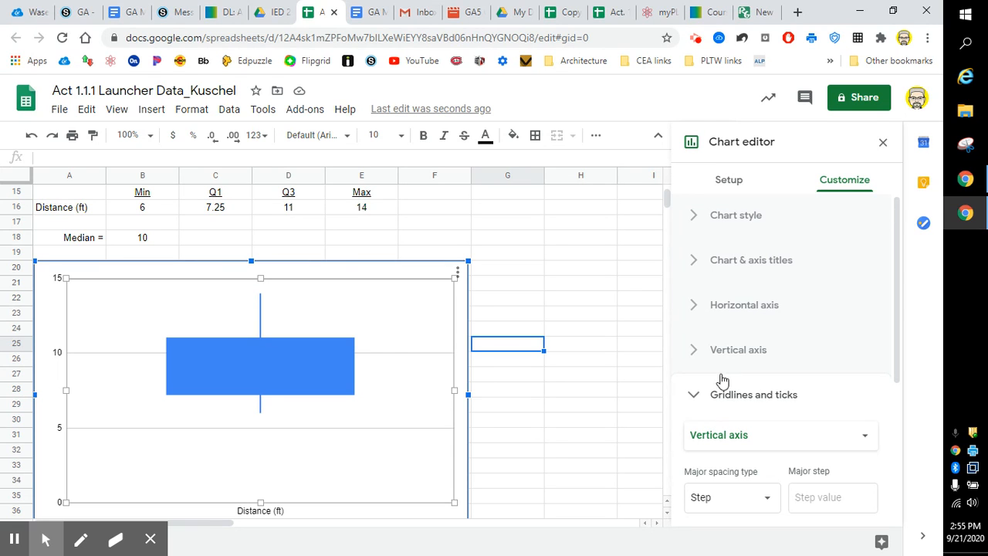
{"action": "left_click", "coordinate": [727, 266]}
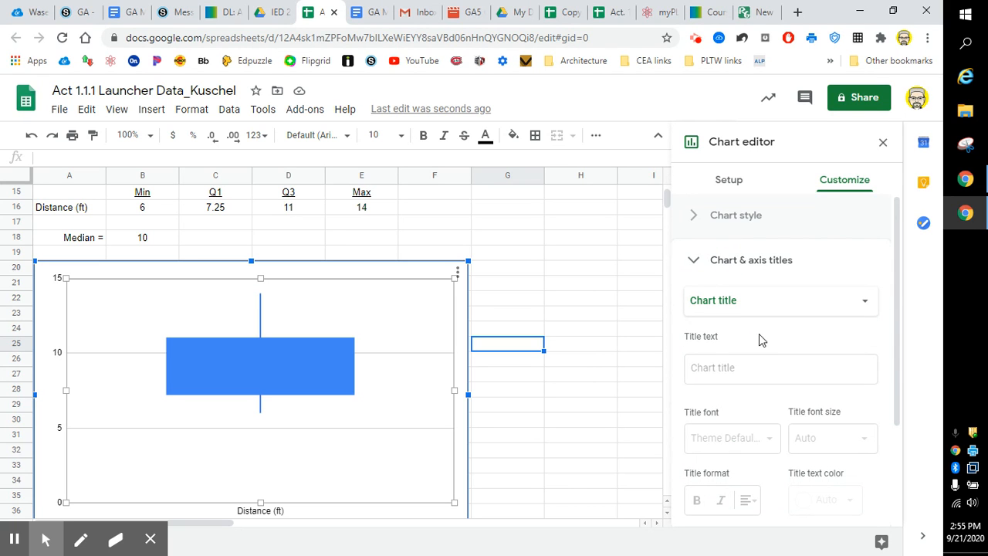
{"action": "left_click", "coordinate": [708, 370]}
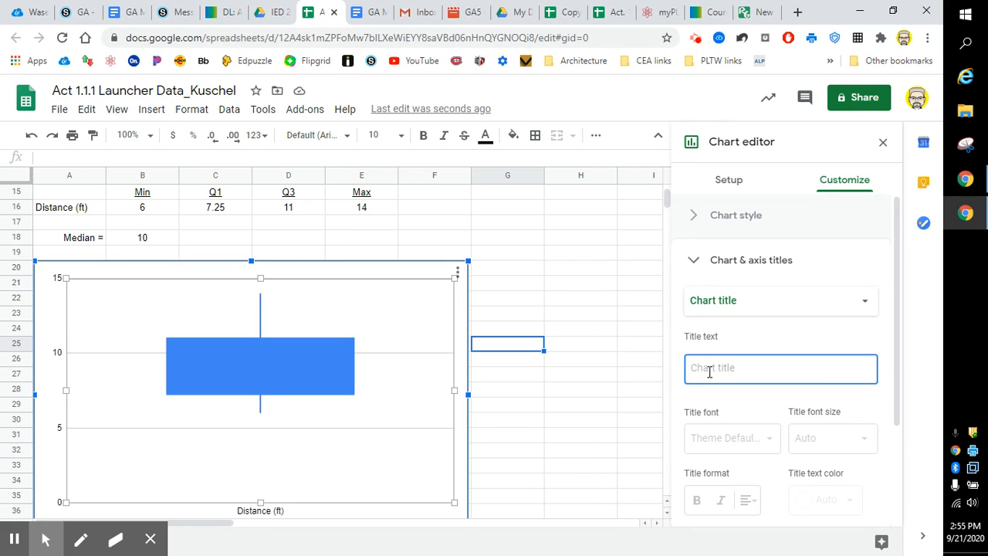
{"action": "type", "text": "Laun"}
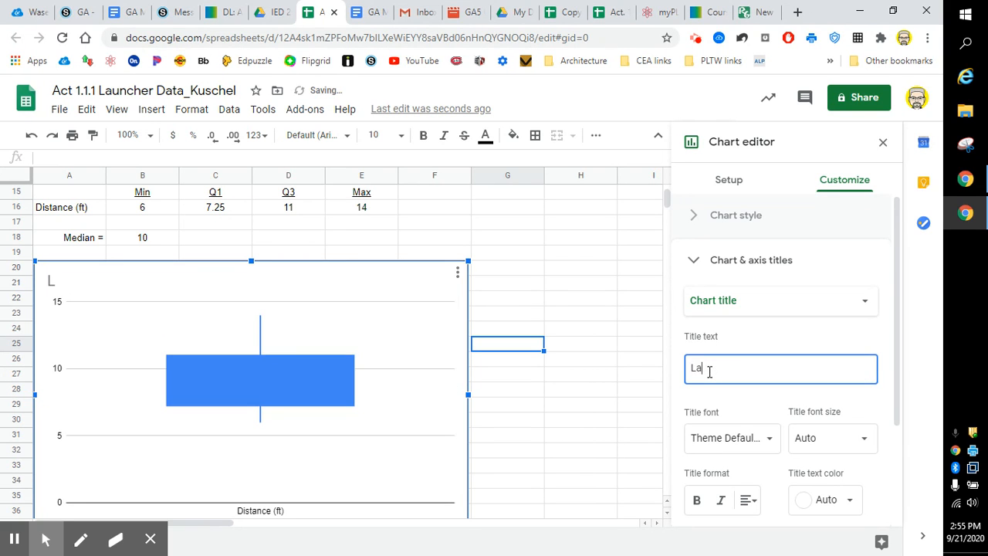
{"action": "type", "text": "cher"}
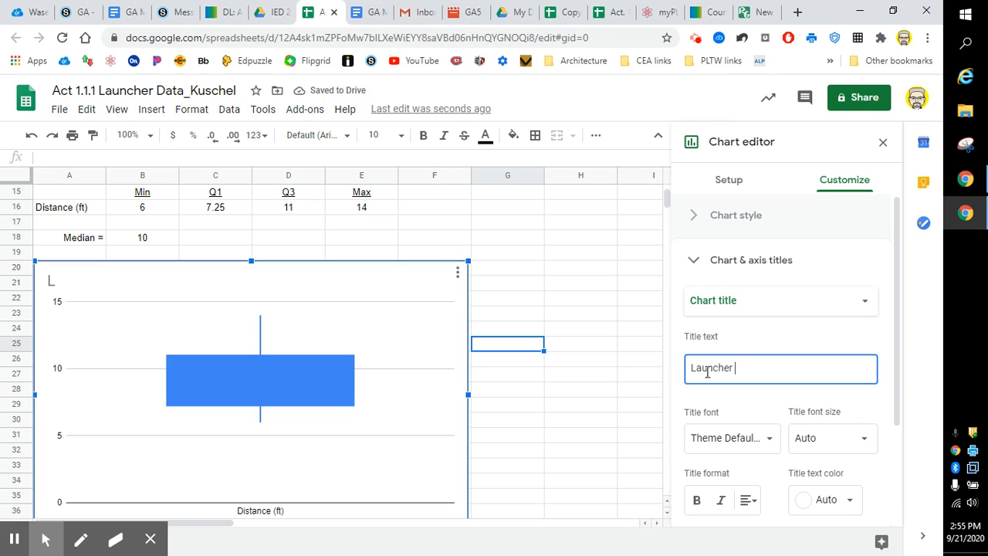
{"action": "type", "text": " Data"}
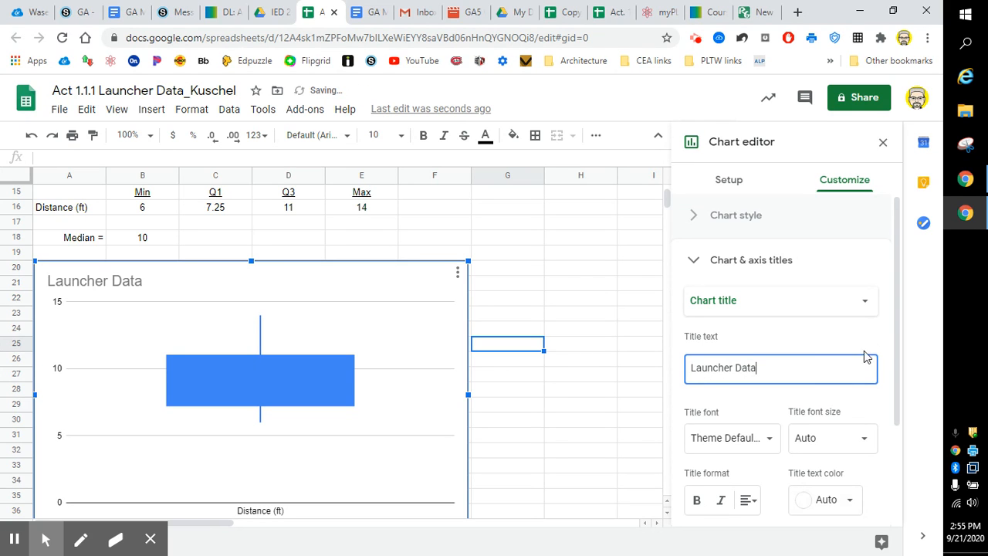
{"action": "scroll", "coordinate": [838, 477], "scroll_direction": "down", "scroll_amount": 2}
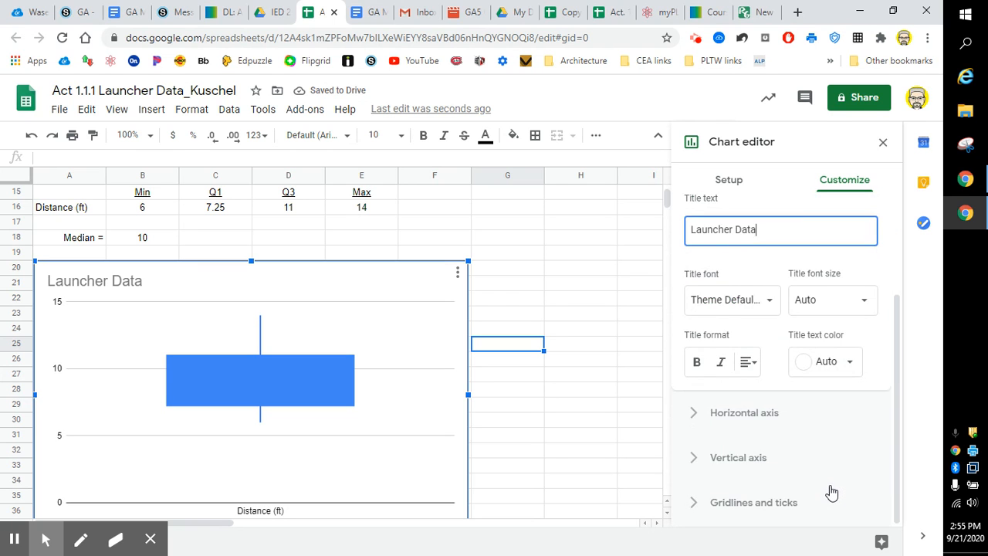
{"action": "scroll", "coordinate": [833, 476], "scroll_direction": "up", "scroll_amount": 2}
{"action": "left_click", "coordinate": [883, 142]}
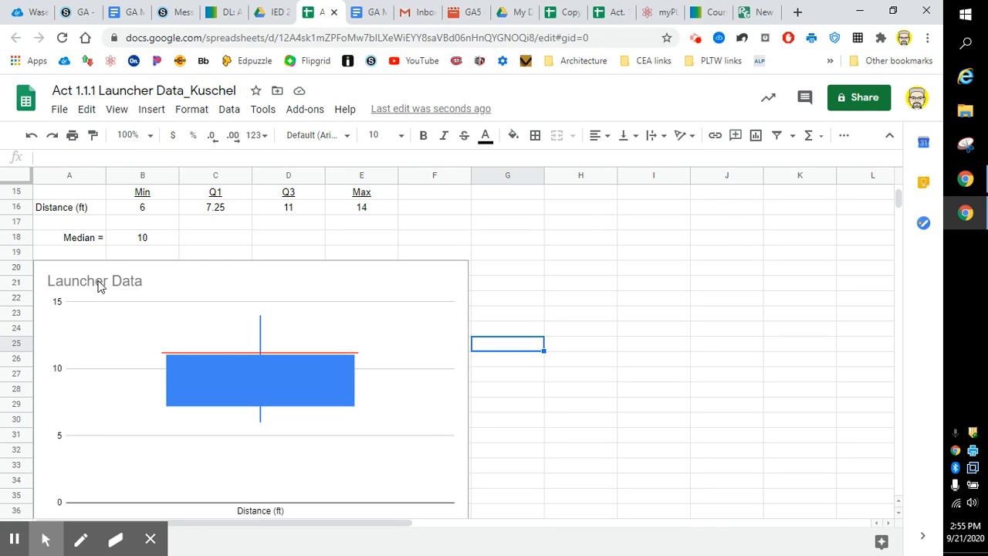
Step: Resize the chart so it is narrower, ending within column F, and taller, reaching down to row 39
{"action": "scroll", "coordinate": [309, 417], "scroll_direction": "down", "scroll_amount": 1}
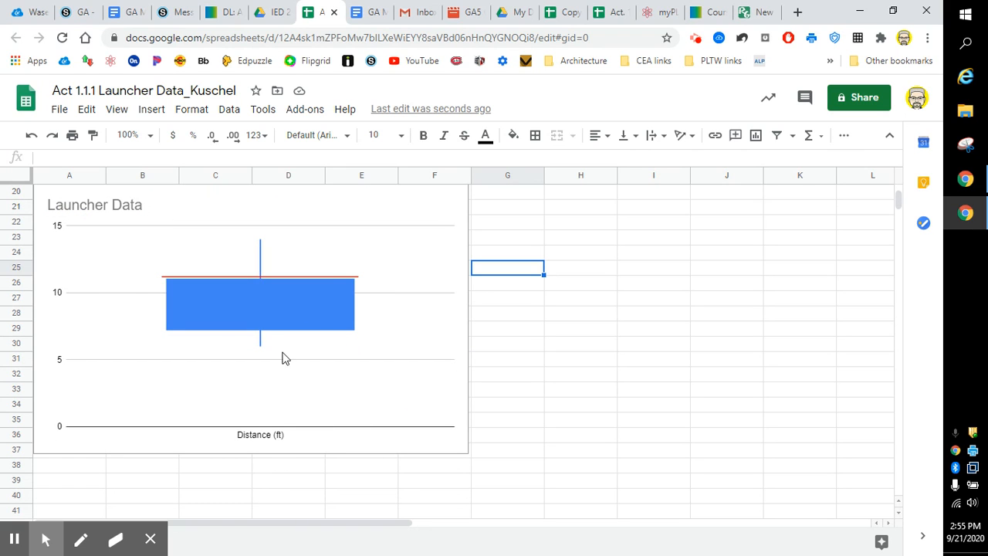
{"action": "left_click", "coordinate": [463, 454]}
{"action": "left_click_drag", "start_coordinate": [463, 455], "coordinate": [401, 430]}
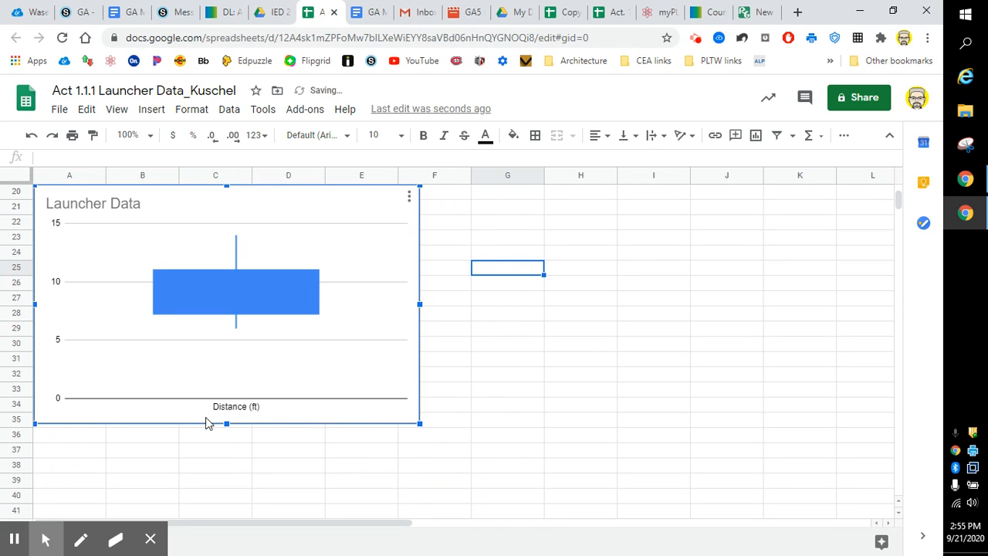
{"action": "left_click_drag", "start_coordinate": [226, 423], "coordinate": [219, 483]}
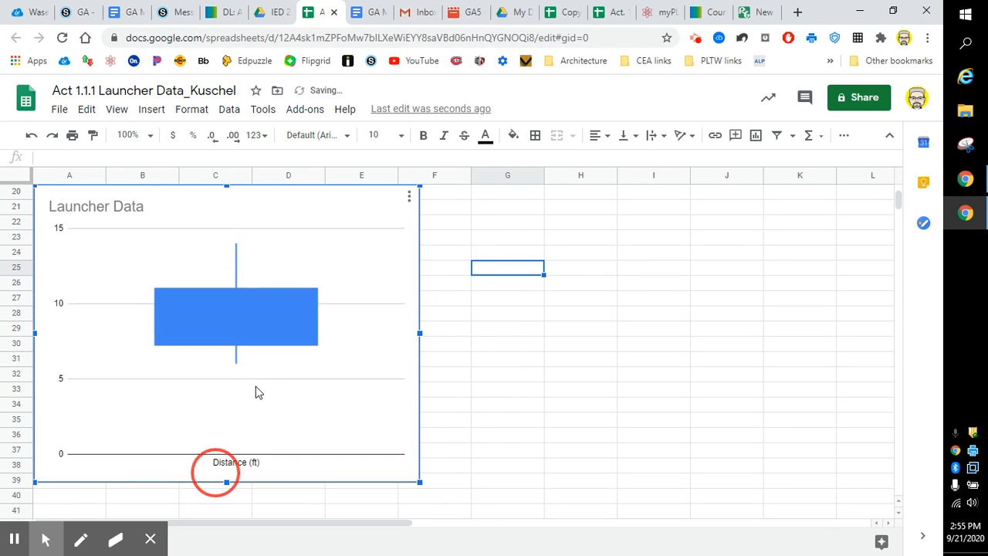
{"action": "left_click", "coordinate": [443, 364]}
Step: Move the red median line back down onto the 10 gridline, crossing the resized chart's box
{"action": "left_click", "coordinate": [328, 276]}
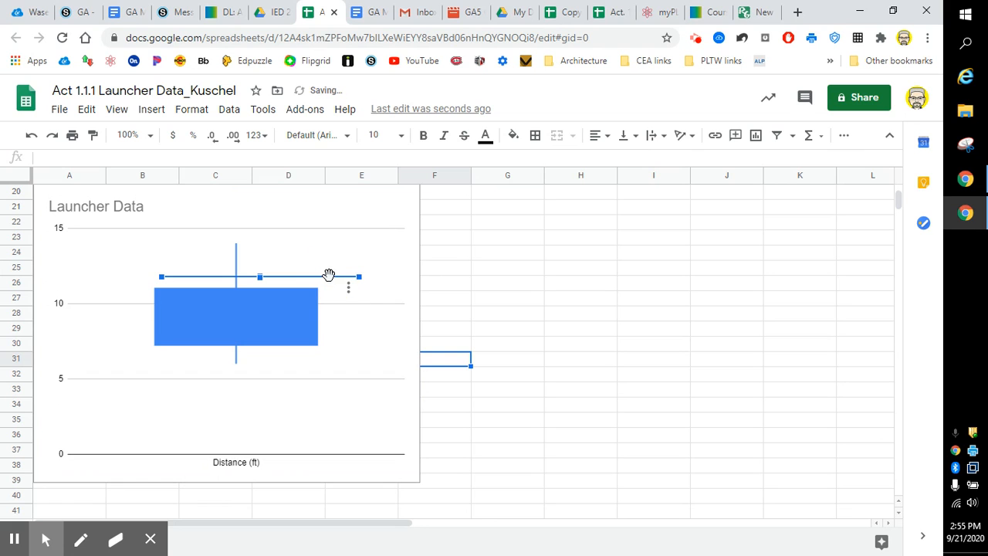
{"action": "left_click_drag", "start_coordinate": [328, 276], "coordinate": [298, 305]}
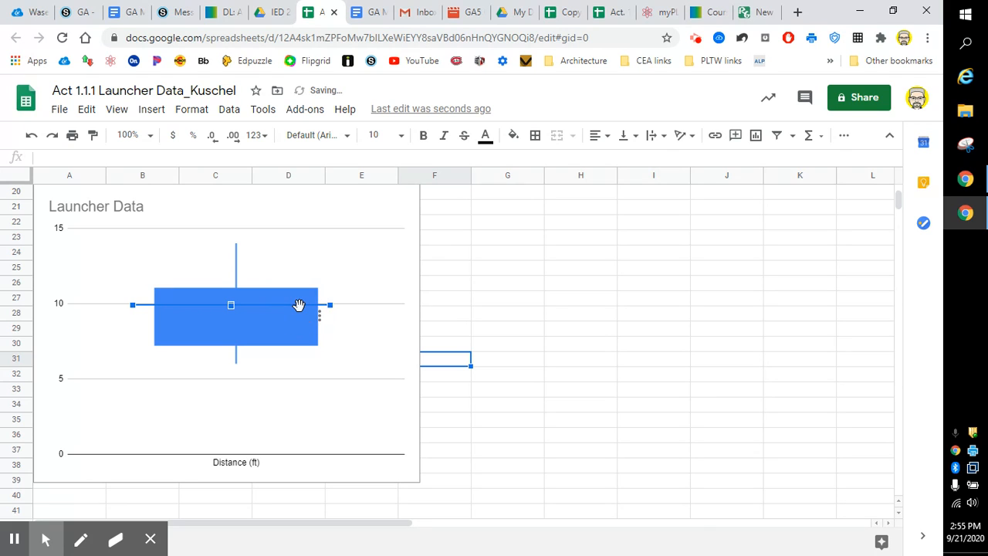
{"action": "left_click", "coordinate": [500, 283]}
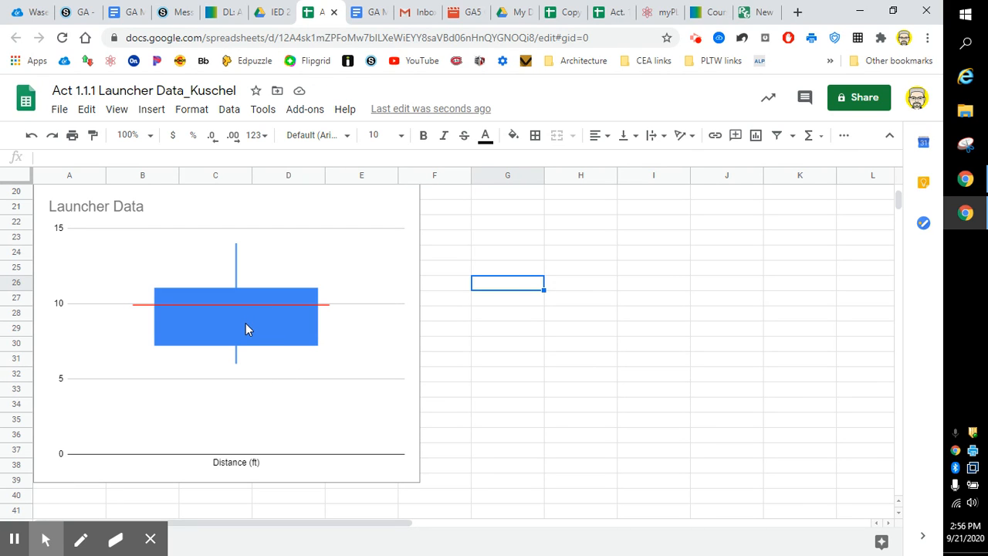
Step: Enter the label "Mean =" in cell D18, in the median row, and right-align it
{"action": "scroll", "coordinate": [481, 377], "scroll_direction": "up", "scroll_amount": 2}
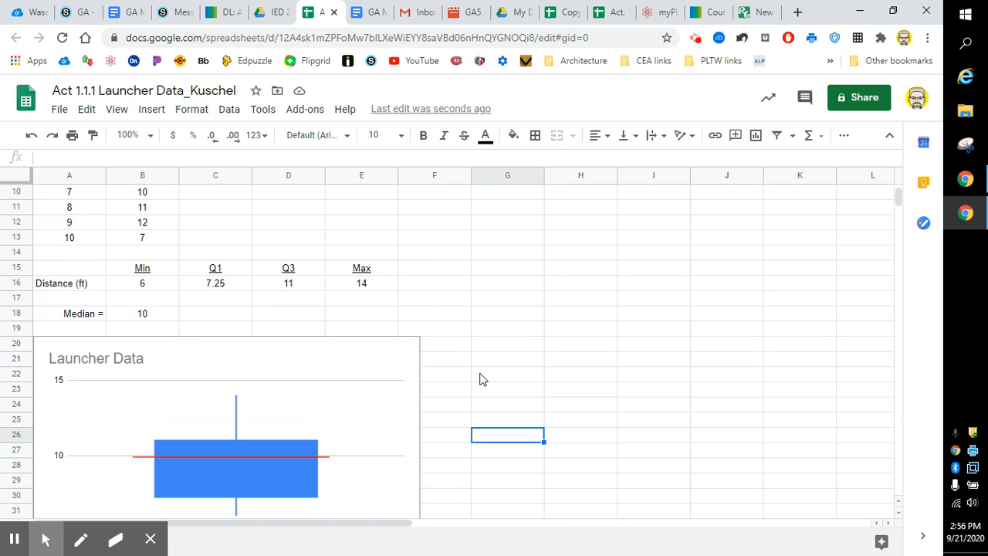
{"action": "left_click", "coordinate": [275, 317]}
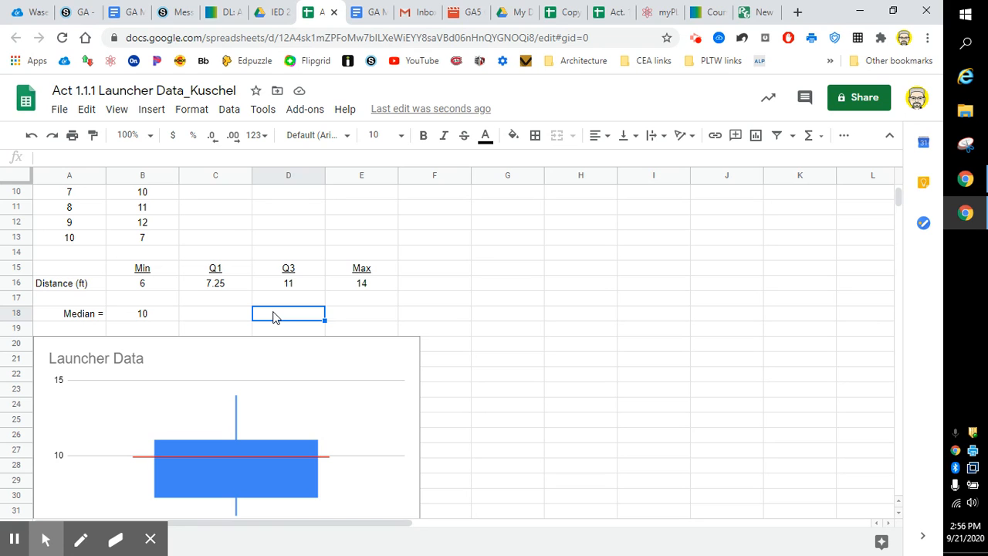
{"action": "type", "text": "M"}
{"action": "key", "text": "BackSpace"}
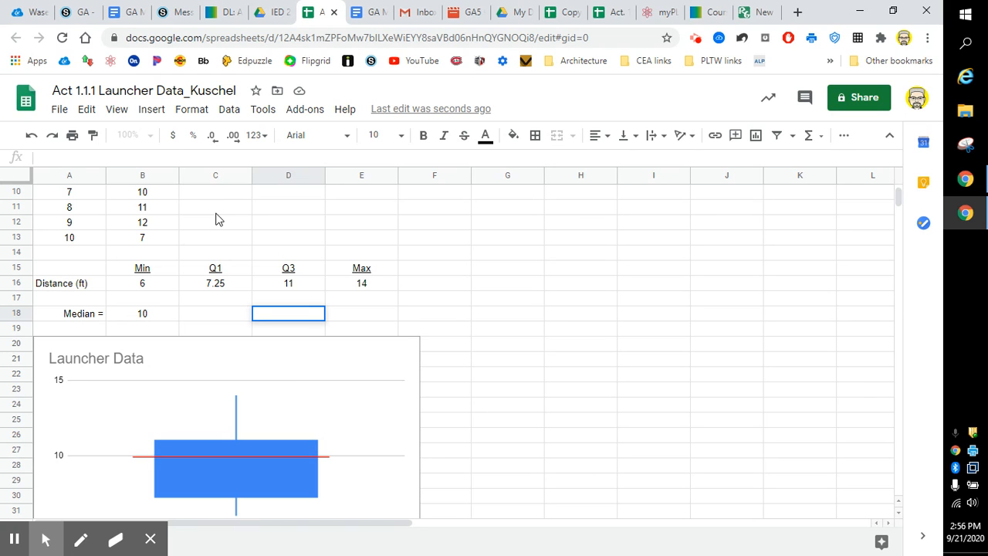
{"action": "type", "text": "Mean ="}
{"action": "left_click", "coordinate": [429, 300]}
{"action": "left_click", "coordinate": [280, 319]}
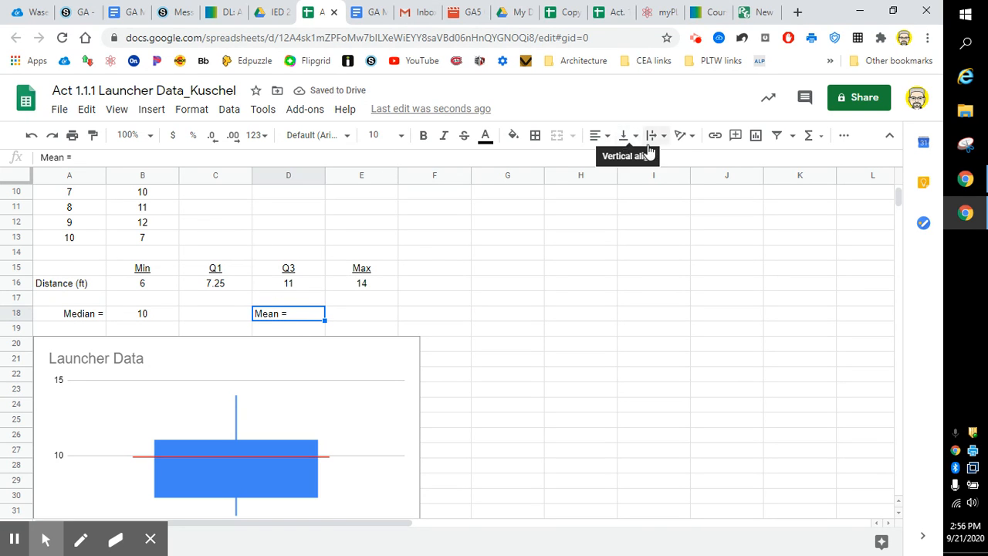
{"action": "left_click", "coordinate": [600, 135]}
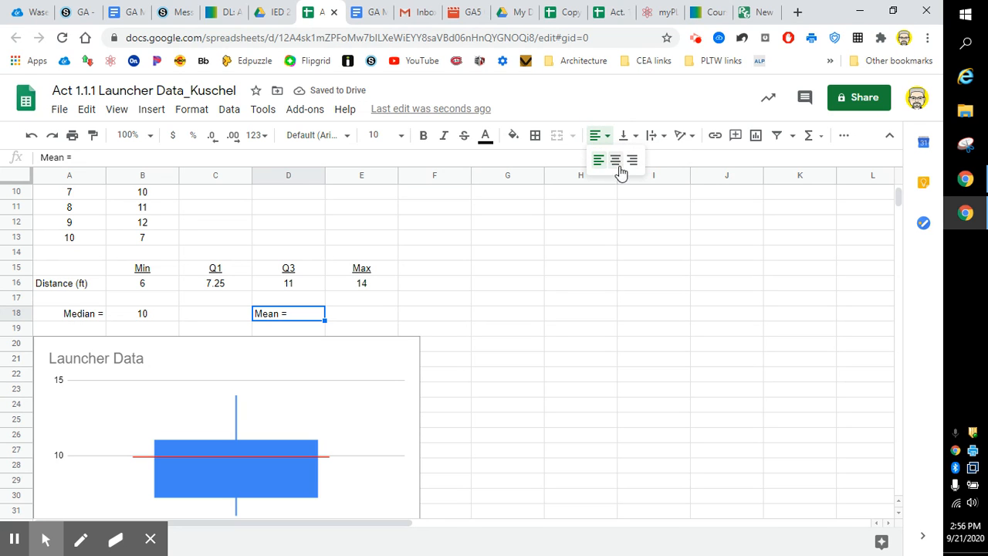
{"action": "left_click", "coordinate": [632, 160]}
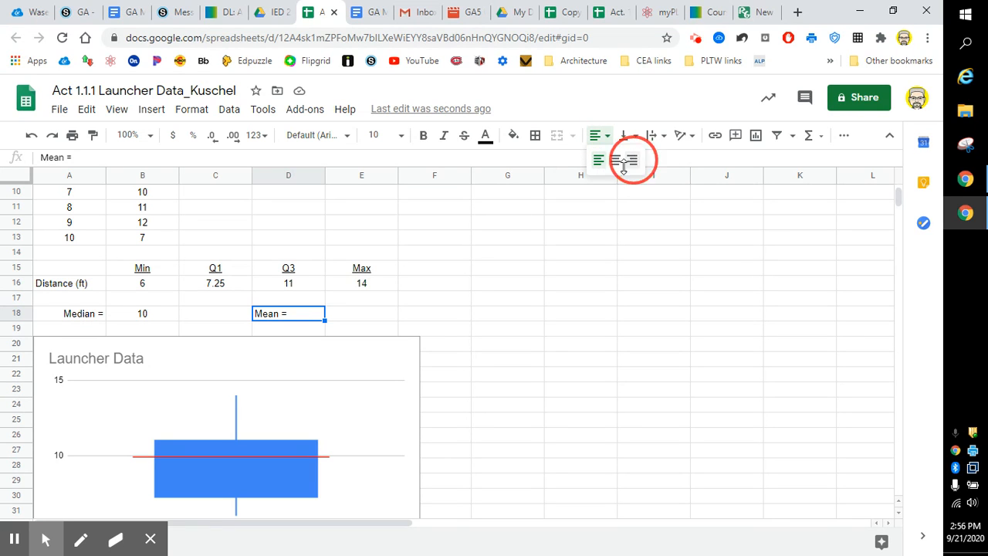
Step: Calculate the mean launch distance in cell E18 with the formula =AVERAGE(B4:B13)
{"action": "left_click", "coordinate": [369, 313]}
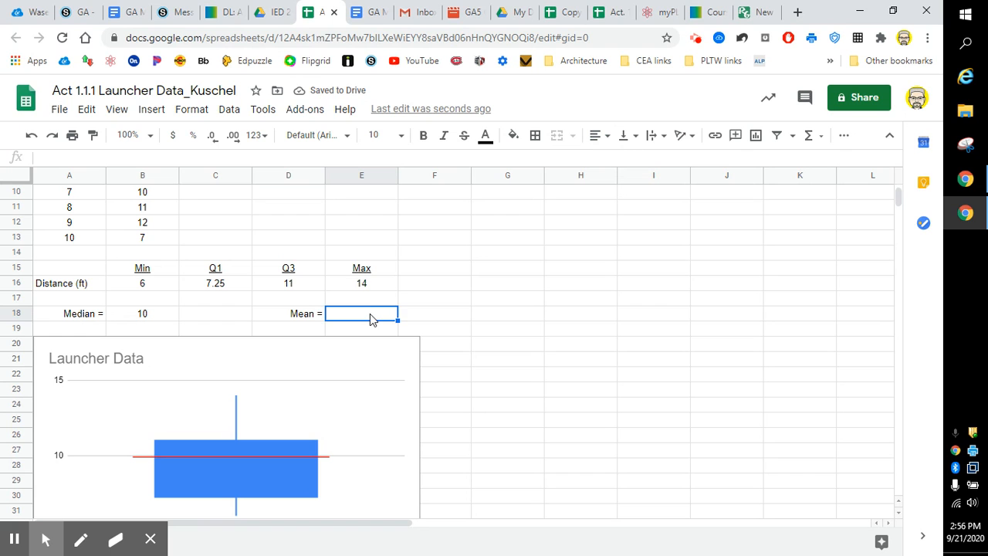
{"action": "type", "text": "=mean"}
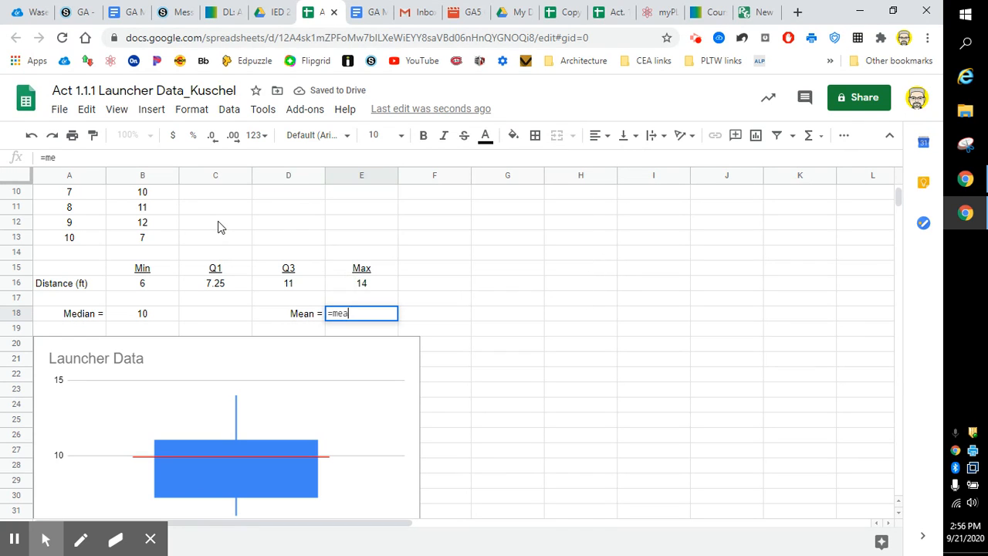
{"action": "key", "text": "BackSpace"}
{"action": "key", "text": "BackSpace"}
{"action": "key", "text": "BackSpace"}
{"action": "key", "text": "BackSpace"}
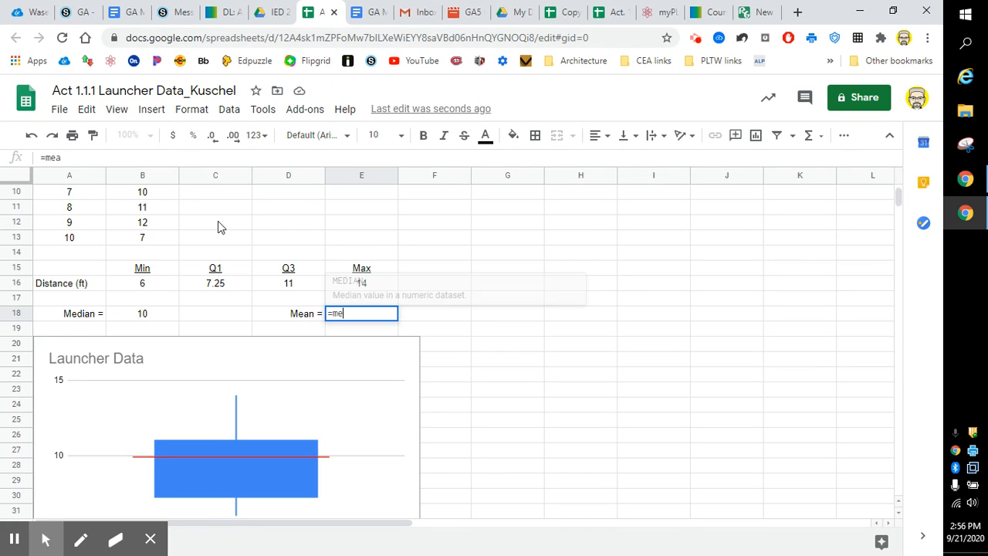
{"action": "type", "text": "ave"}
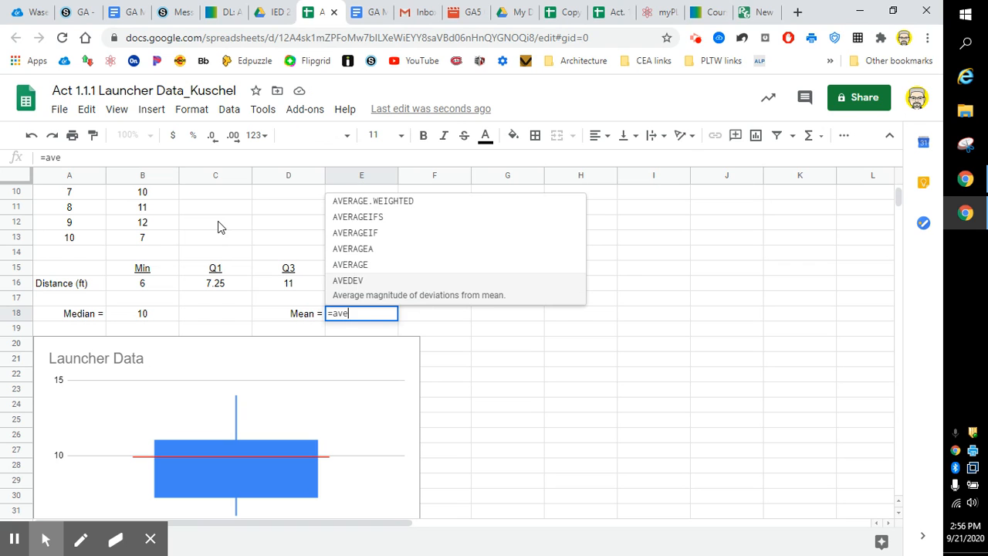
{"action": "left_click", "coordinate": [353, 267]}
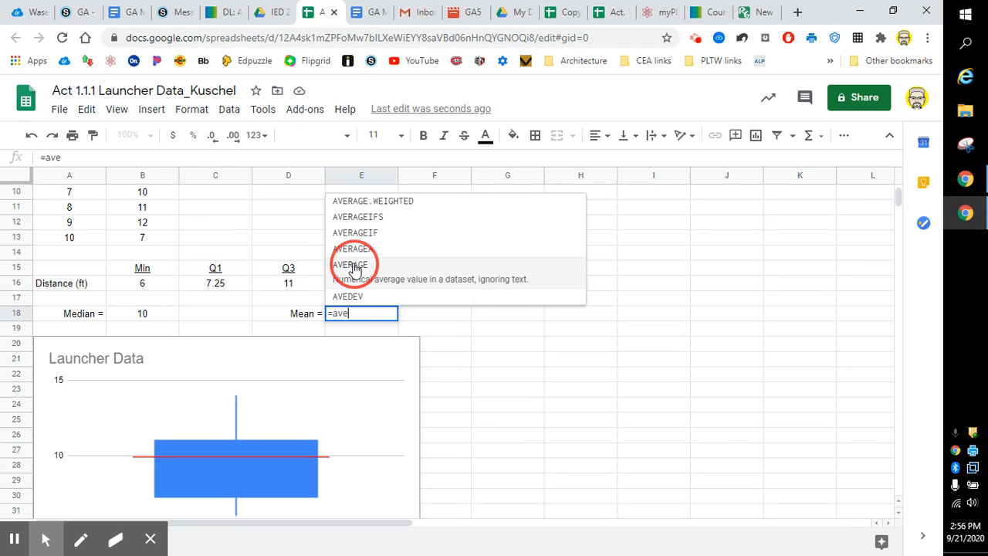
{"action": "scroll", "coordinate": [224, 263], "scroll_direction": "up", "scroll_amount": 3}
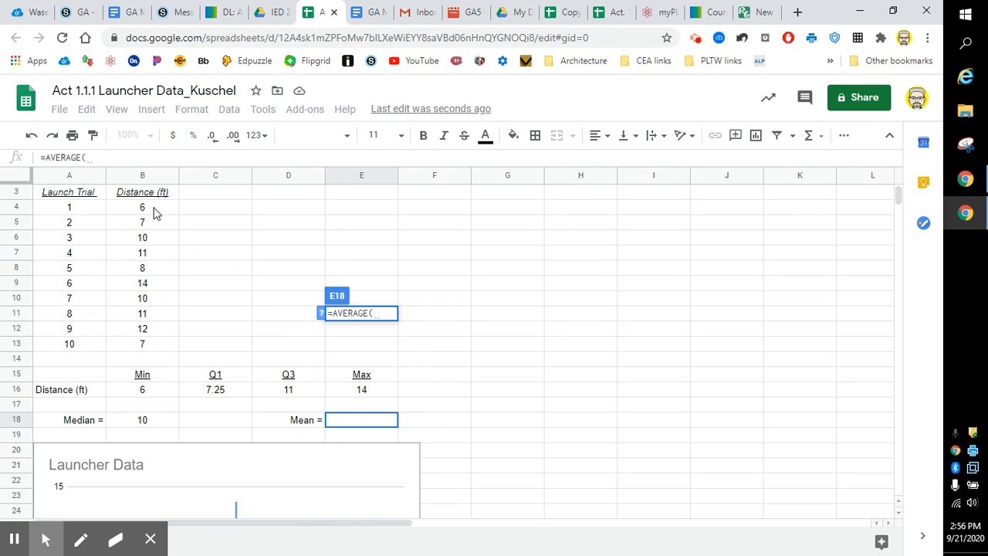
{"action": "left_click_drag", "start_coordinate": [147, 208], "coordinate": [142, 347]}
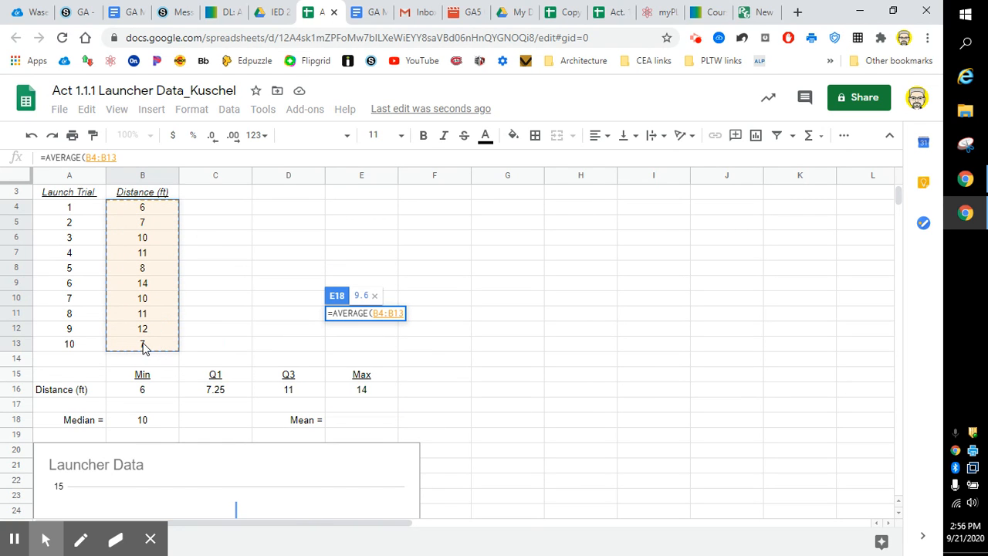
{"action": "type", "text": ")"}
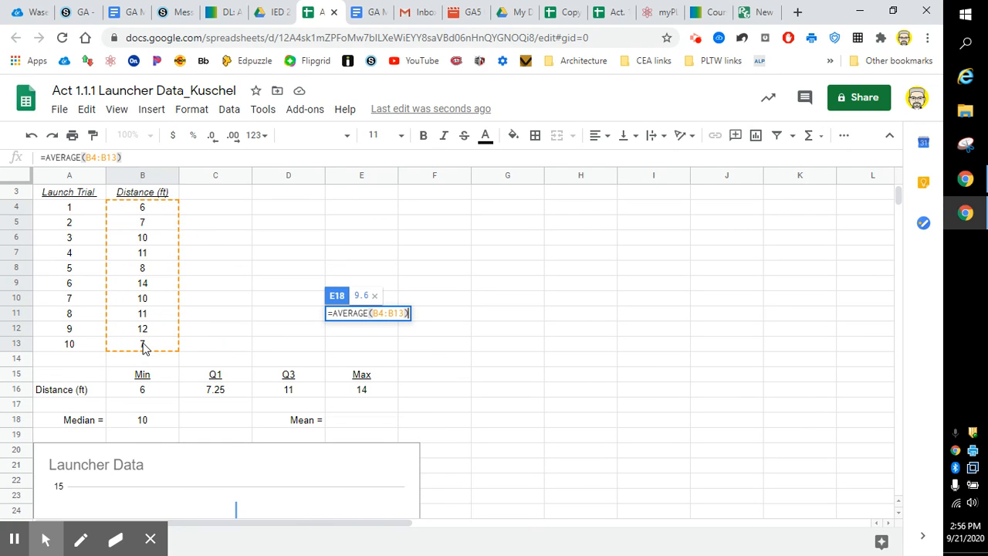
{"action": "key", "text": "Return"}
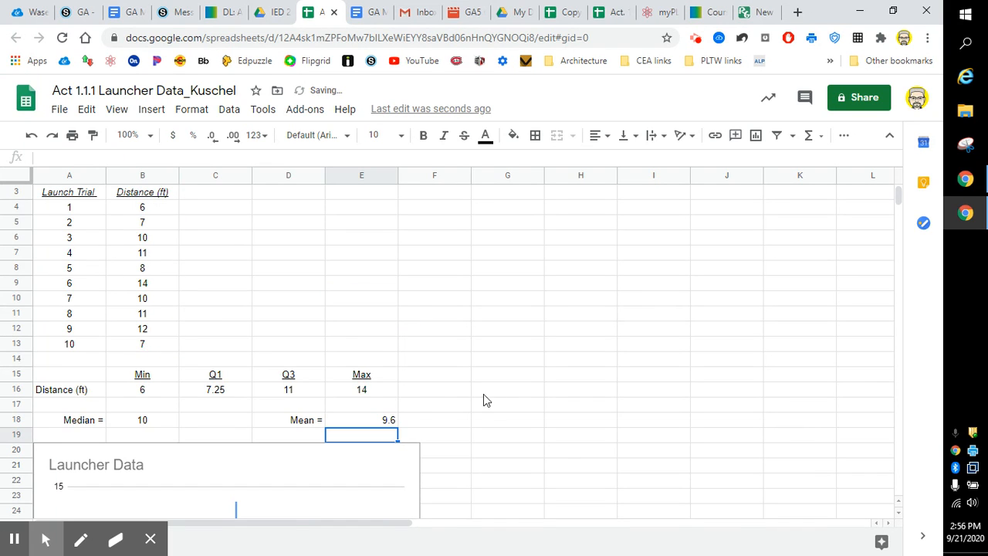
Step: Review the whole sheet, from the title and trial data through the summary statistics to the box-and-whisker chart
{"action": "scroll", "coordinate": [486, 399], "scroll_direction": "down", "scroll_amount": 1}
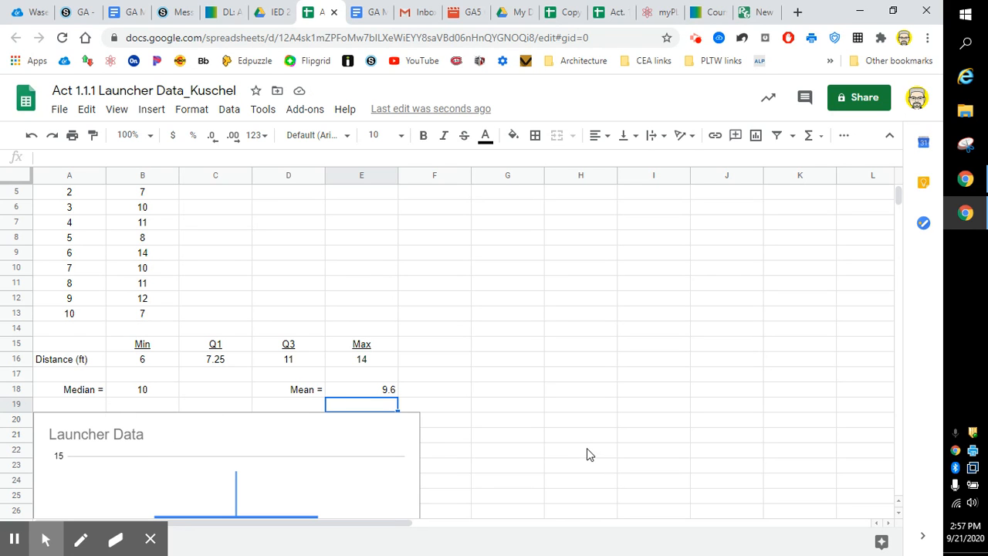
{"action": "scroll", "coordinate": [585, 454], "scroll_direction": "down", "scroll_amount": 1}
{"action": "left_click", "coordinate": [554, 405]}
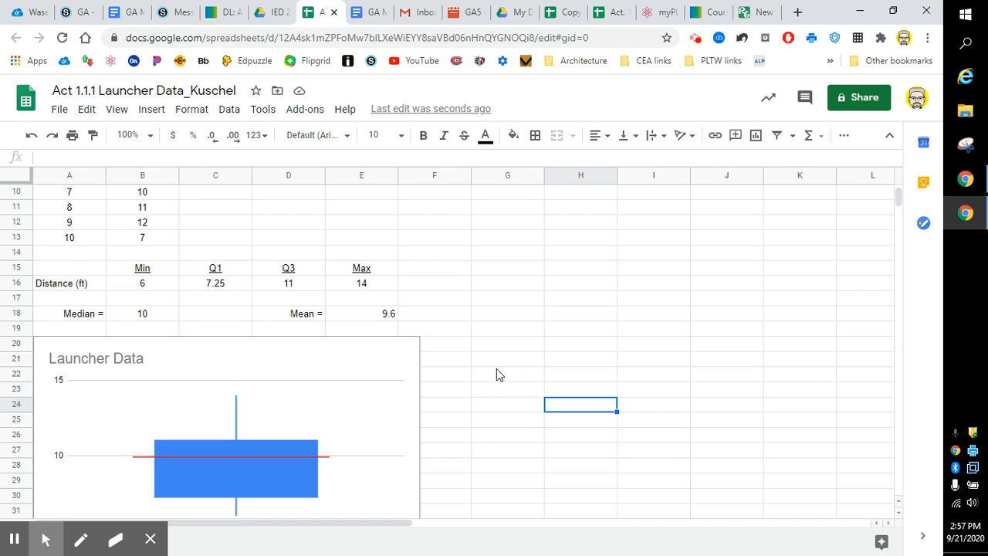
{"action": "scroll", "coordinate": [496, 370], "scroll_direction": "up", "scroll_amount": 3}
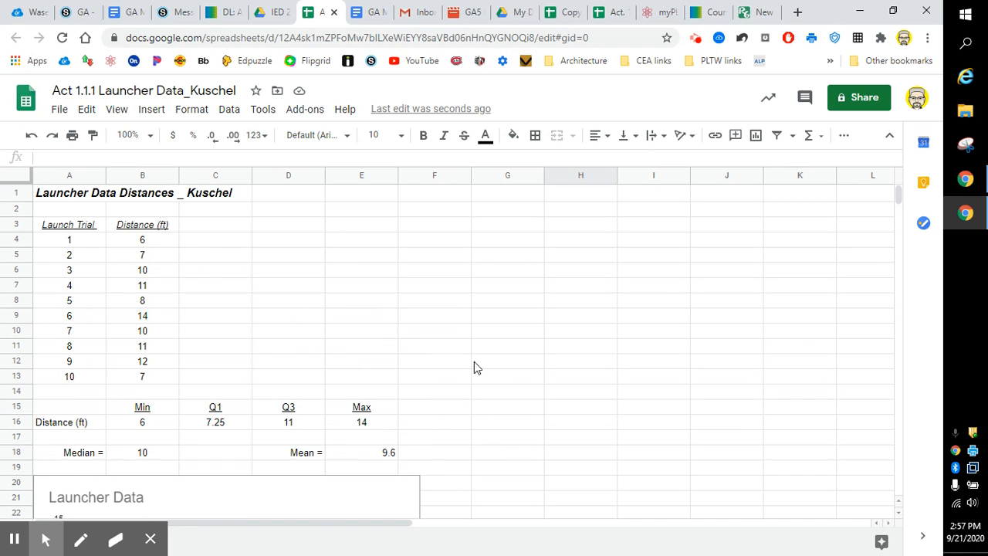
{"action": "scroll", "coordinate": [472, 366], "scroll_direction": "down", "scroll_amount": 4}
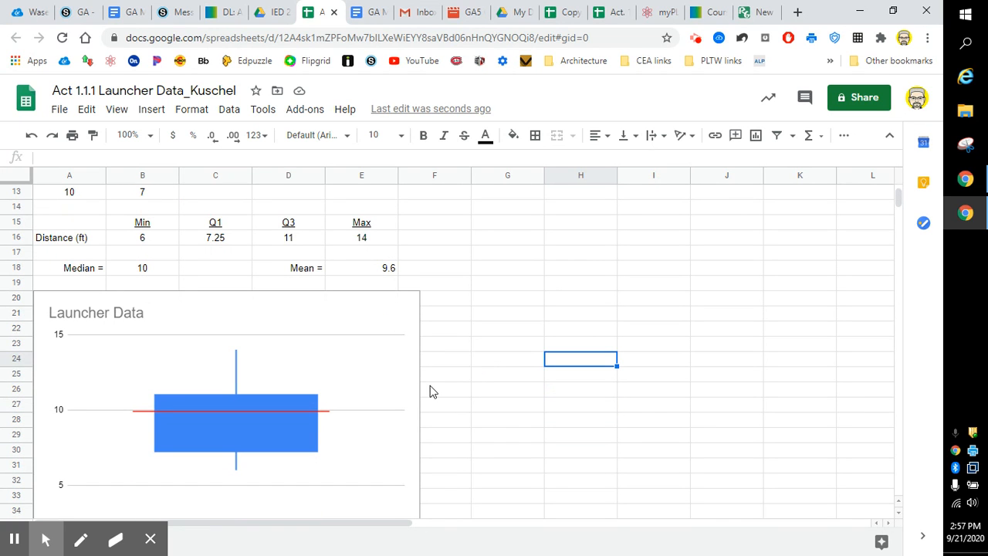
{"action": "scroll", "coordinate": [432, 391], "scroll_direction": "up", "scroll_amount": 4}
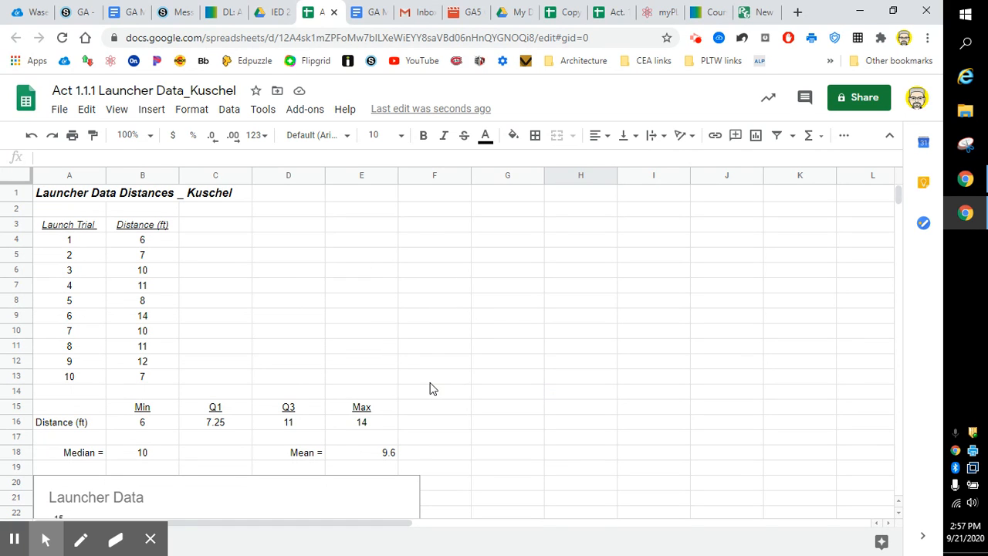
{"action": "scroll", "coordinate": [346, 383], "scroll_direction": "down", "scroll_amount": 2}
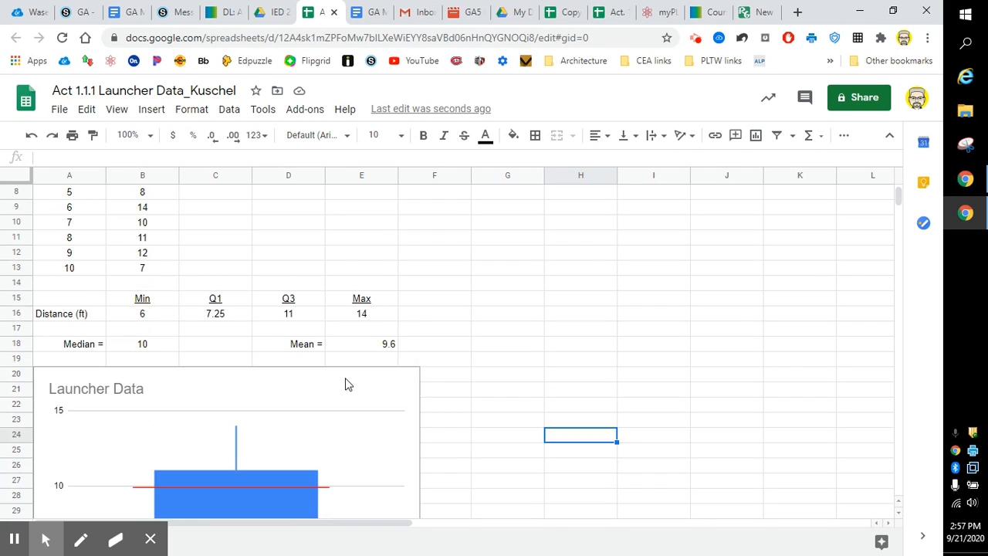
{"action": "scroll", "coordinate": [346, 384], "scroll_direction": "down", "scroll_amount": 1}
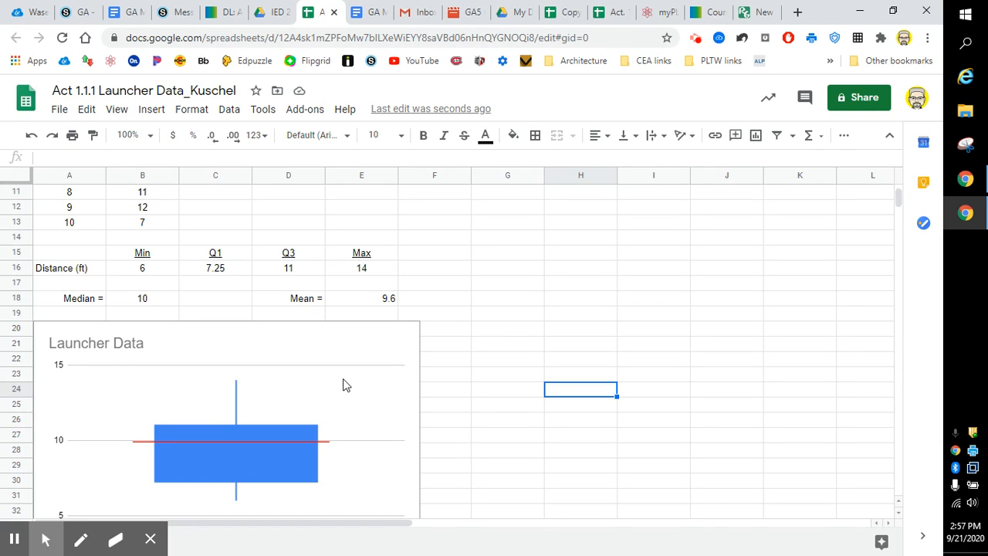
{"action": "scroll", "coordinate": [237, 404], "scroll_direction": "down", "scroll_amount": 1}
{"action": "scroll", "coordinate": [235, 403], "scroll_direction": "down", "scroll_amount": 2}
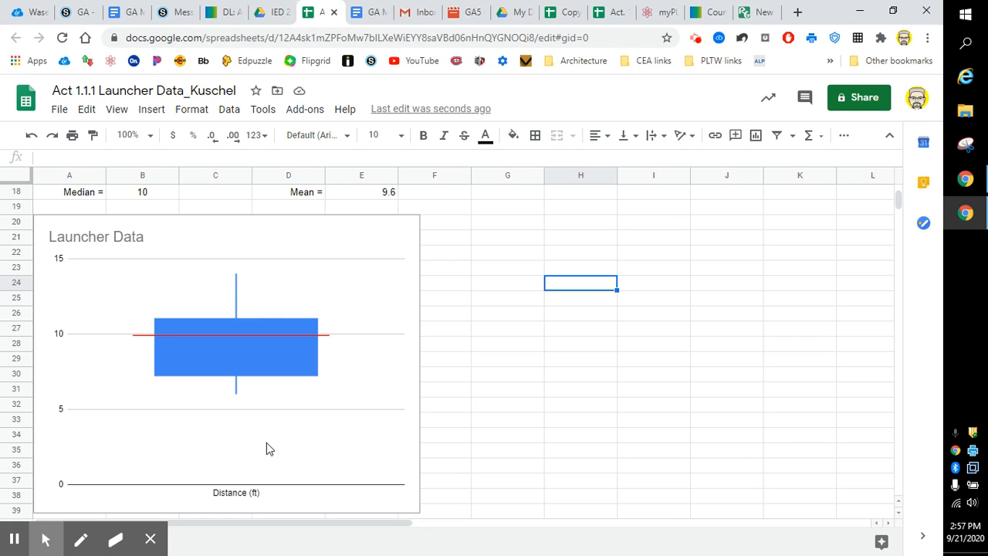
{"action": "scroll", "coordinate": [266, 444], "scroll_direction": "up", "scroll_amount": 2}
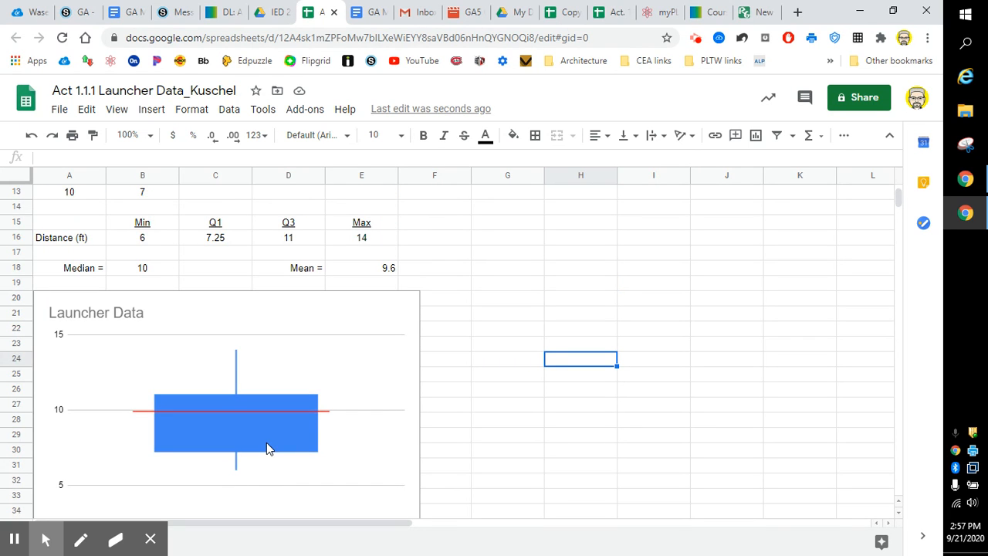
{"action": "scroll", "coordinate": [266, 444], "scroll_direction": "up", "scroll_amount": 5}
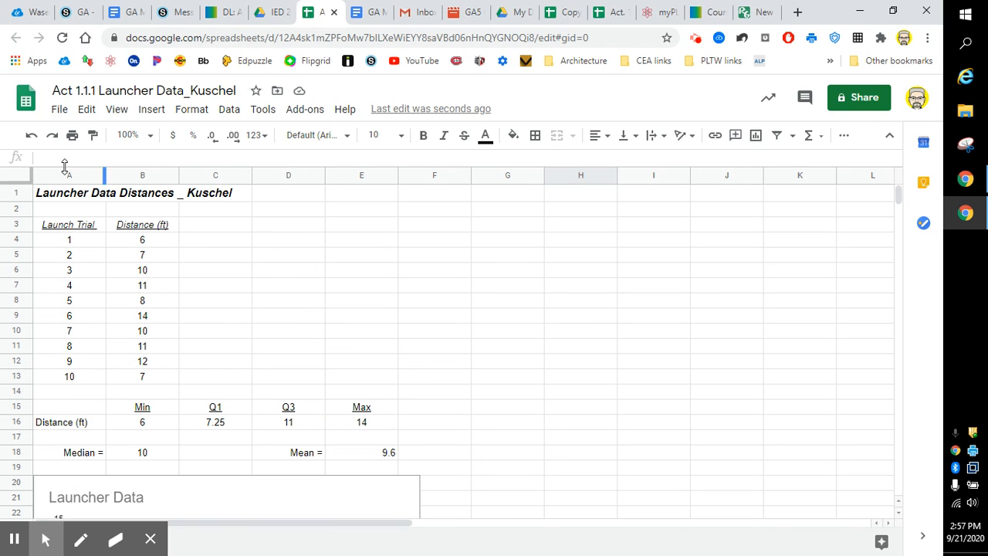
{"action": "scroll", "coordinate": [208, 439], "scroll_direction": "down", "scroll_amount": 2}
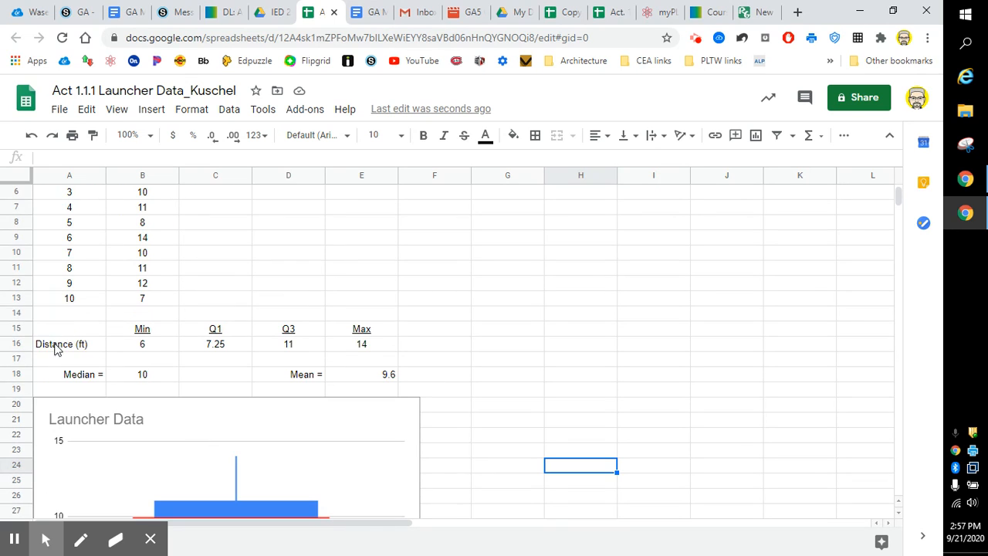
{"action": "scroll", "coordinate": [231, 448], "scroll_direction": "down", "scroll_amount": 2}
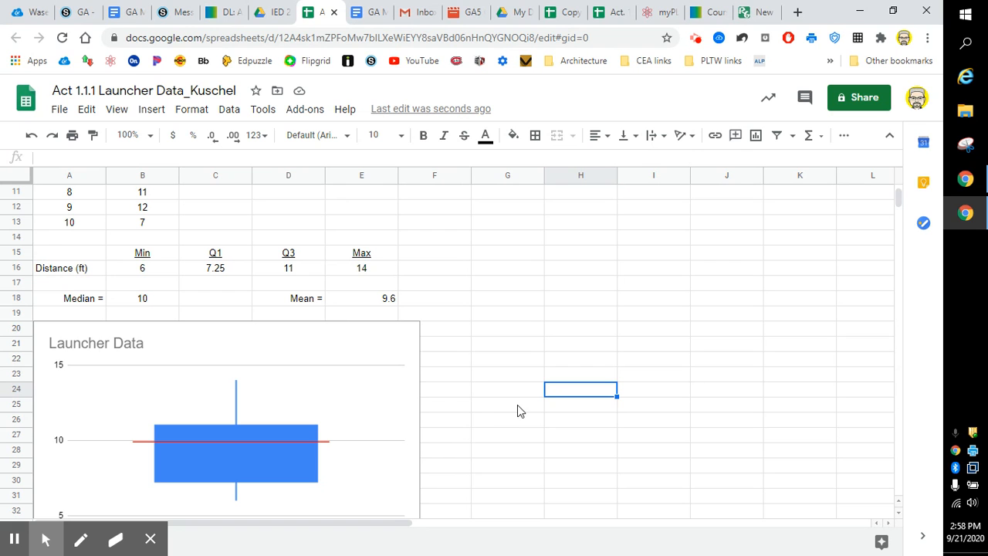
{"action": "mouse_move", "coordinate": [962, 219]}
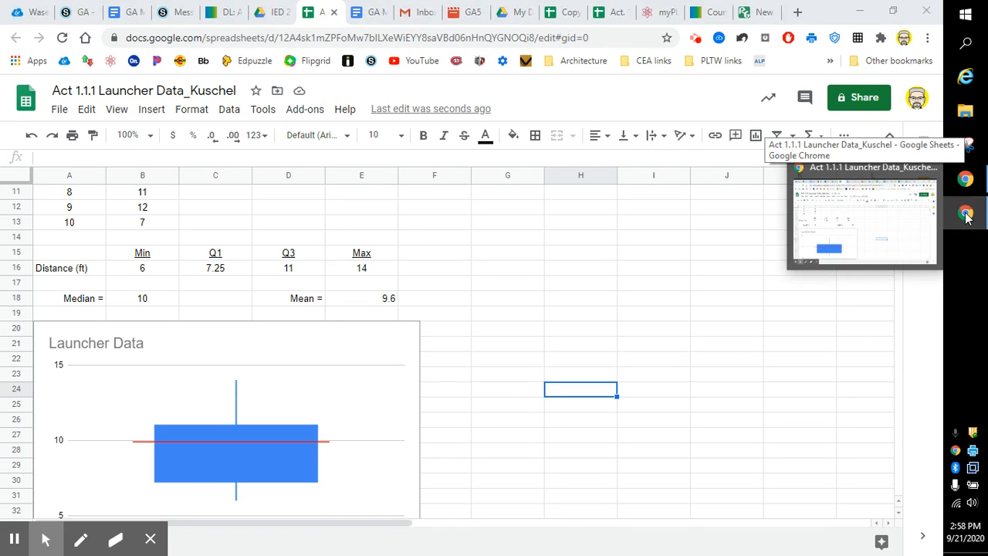
{"action": "left_click", "coordinate": [965, 216]}
{"action": "left_click", "coordinate": [966, 213]}
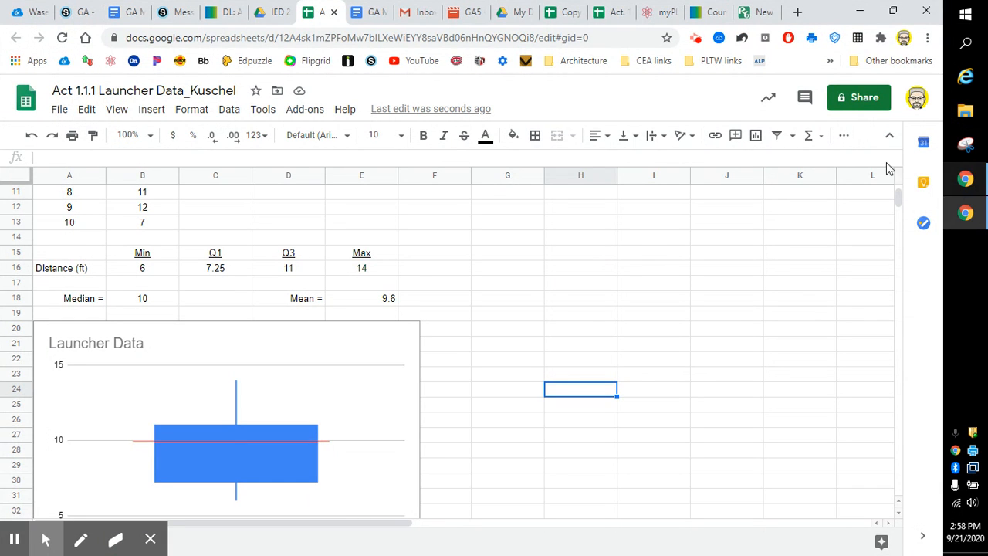